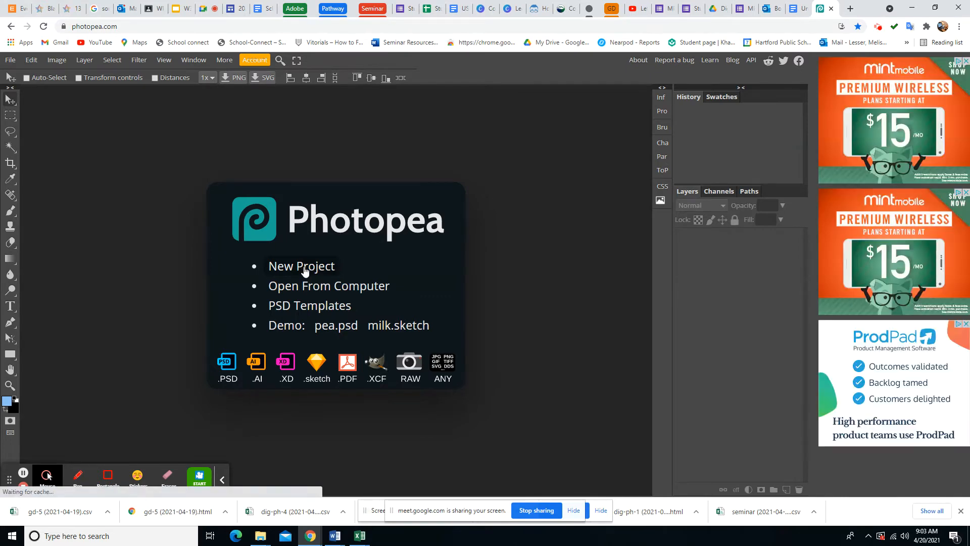
Start a new project named Music Layout and set its dimension units to inches.
click(304, 270)
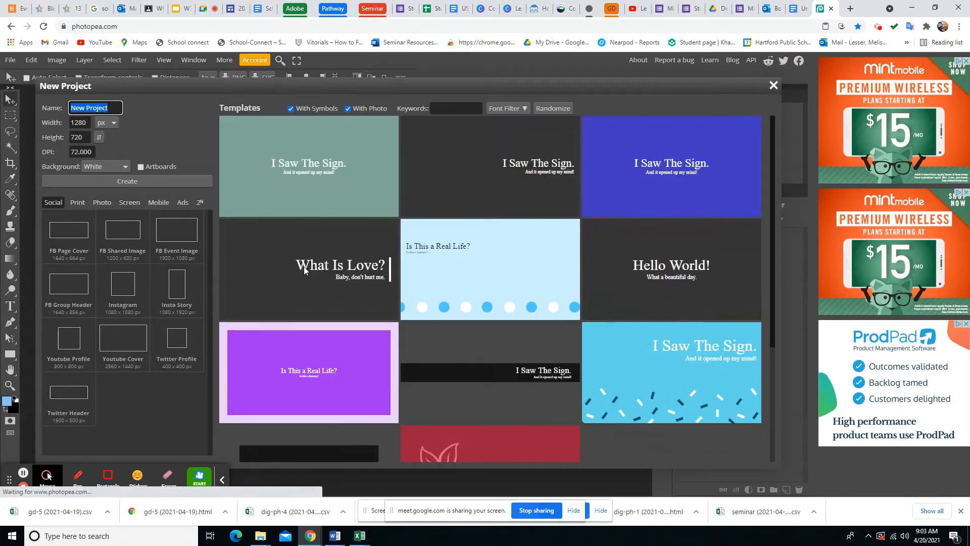
text(M)
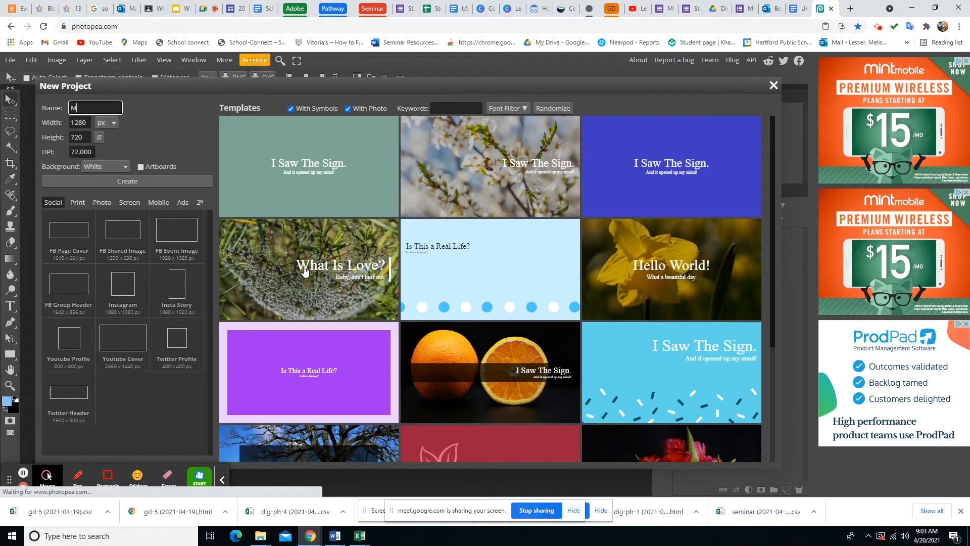
text(usic)
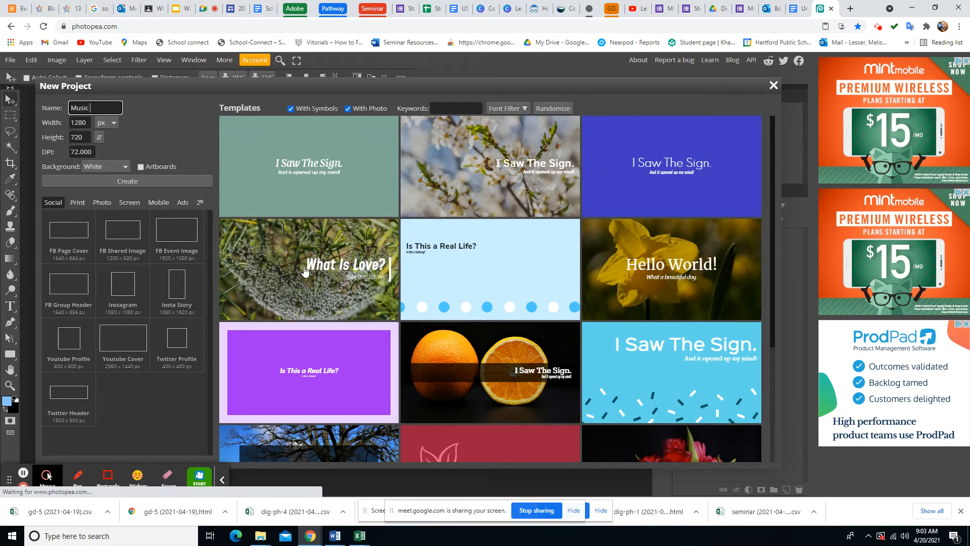
text( Layout)
click(114, 125)
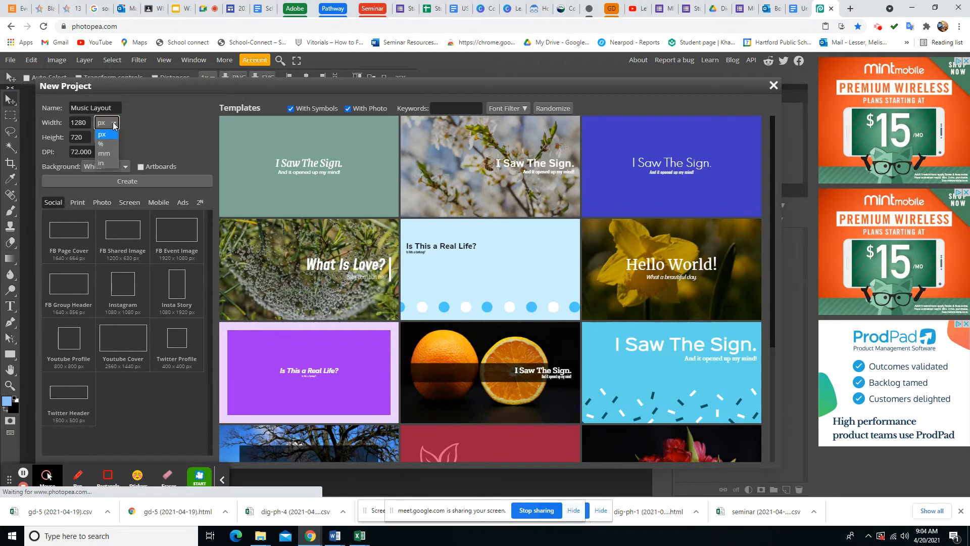
click(116, 164)
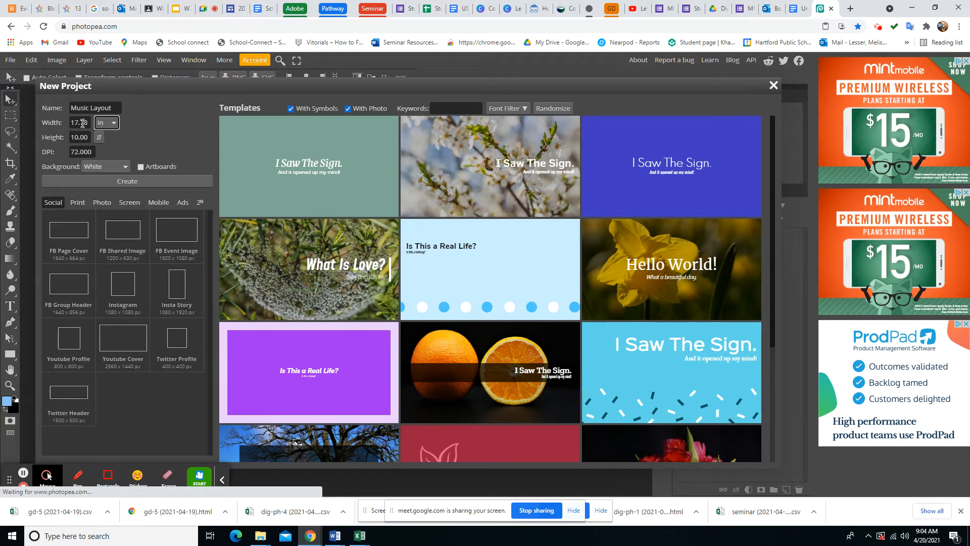
Check the required size in the magazine layout slides, then create the project at 17 in wide by 11 in high.
click(180, 9)
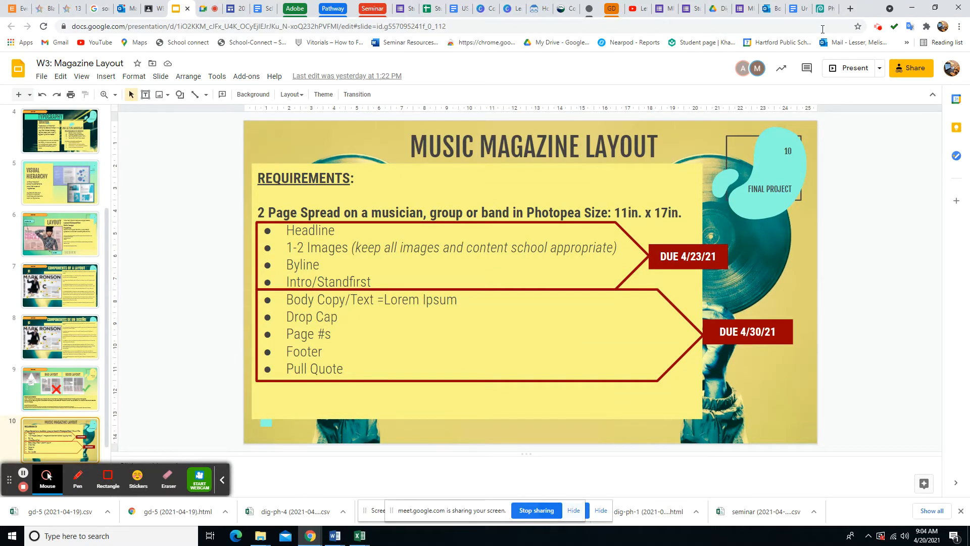
click(824, 9)
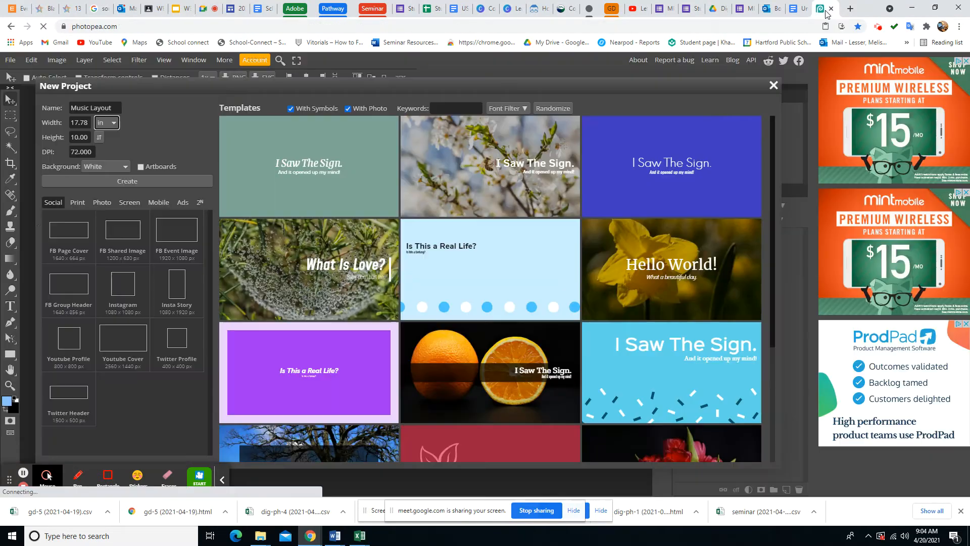
double_click(82, 125)
text(1)
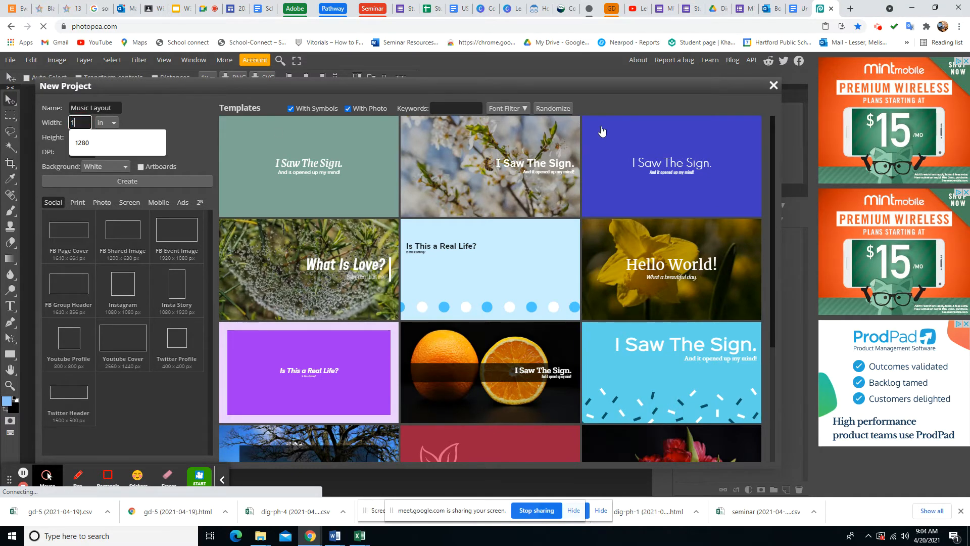
text(7)
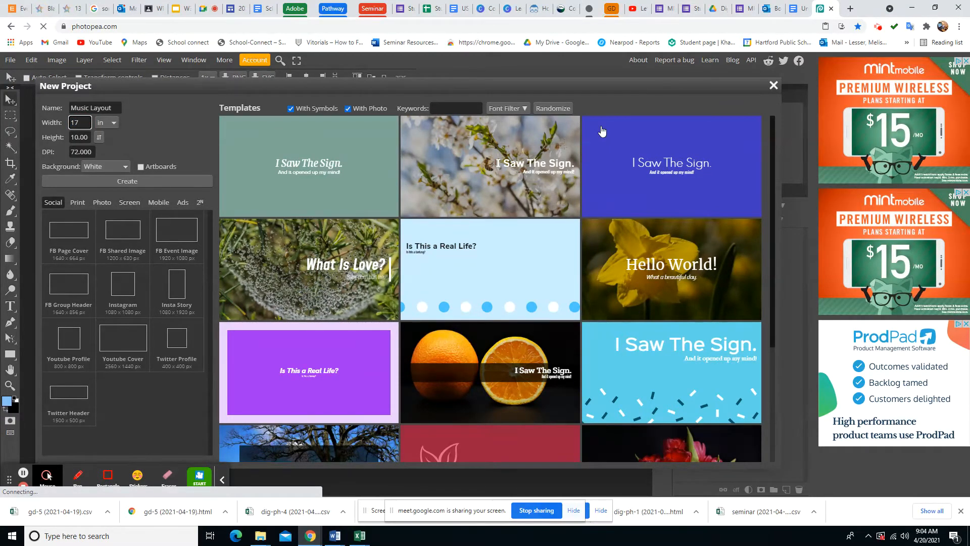
click(78, 137)
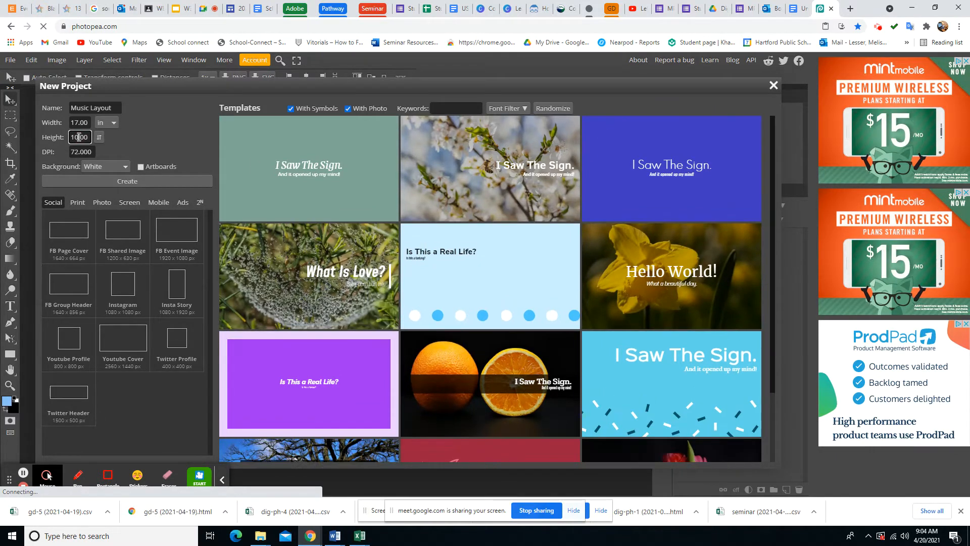
double_click(79, 137)
text(11)
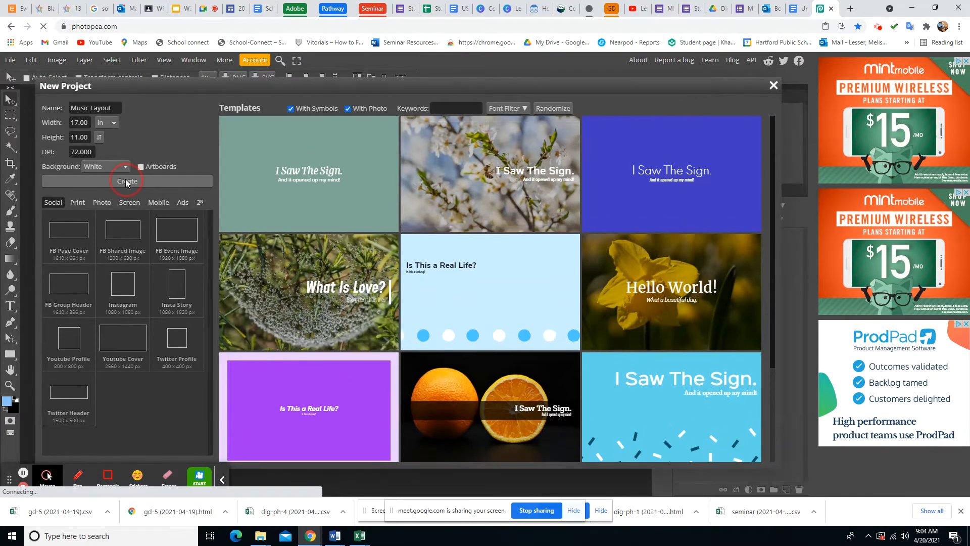
click(127, 181)
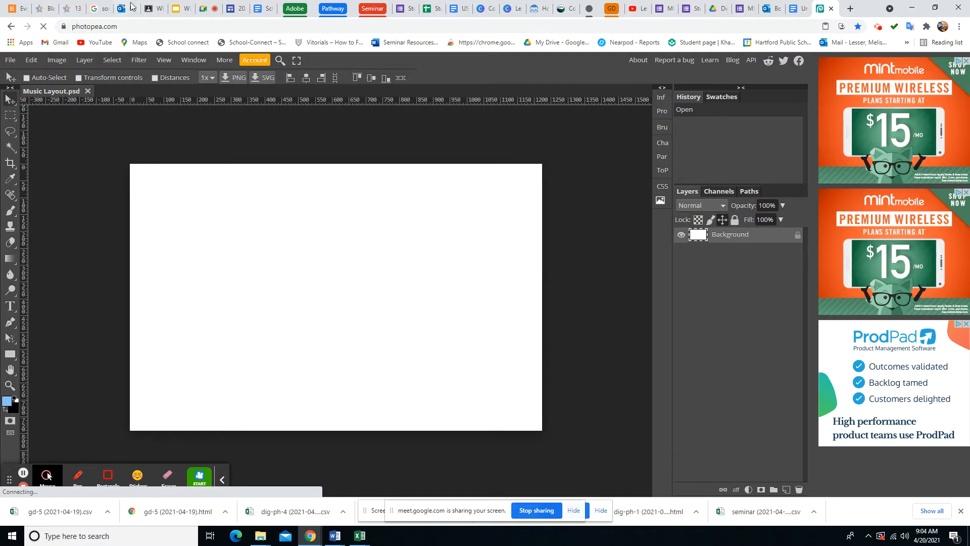
Hide the document rulers and show them again.
click(164, 61)
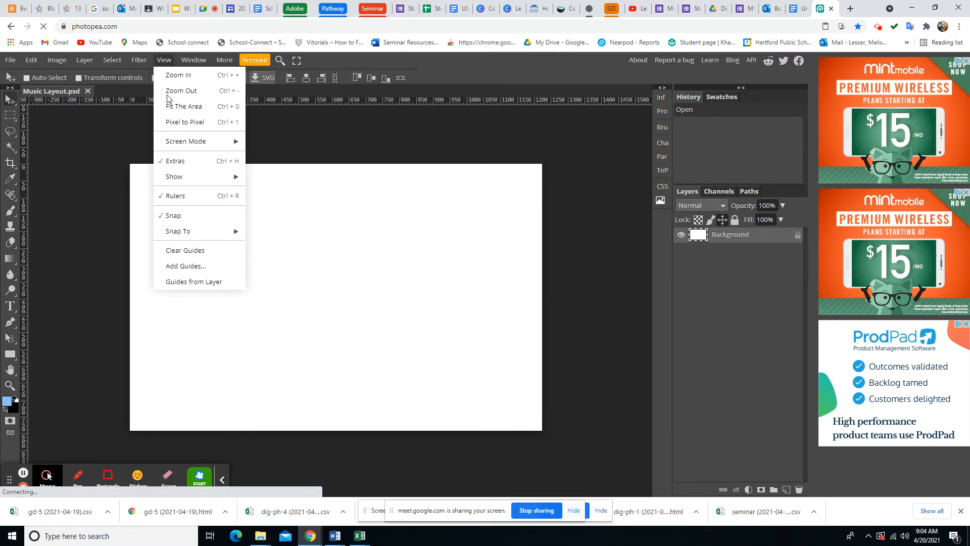
click(178, 198)
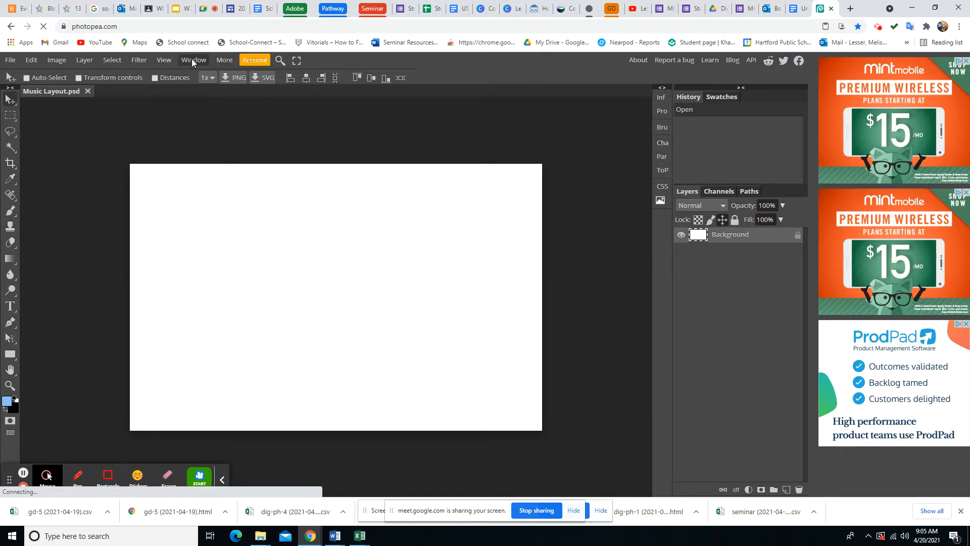
click(167, 60)
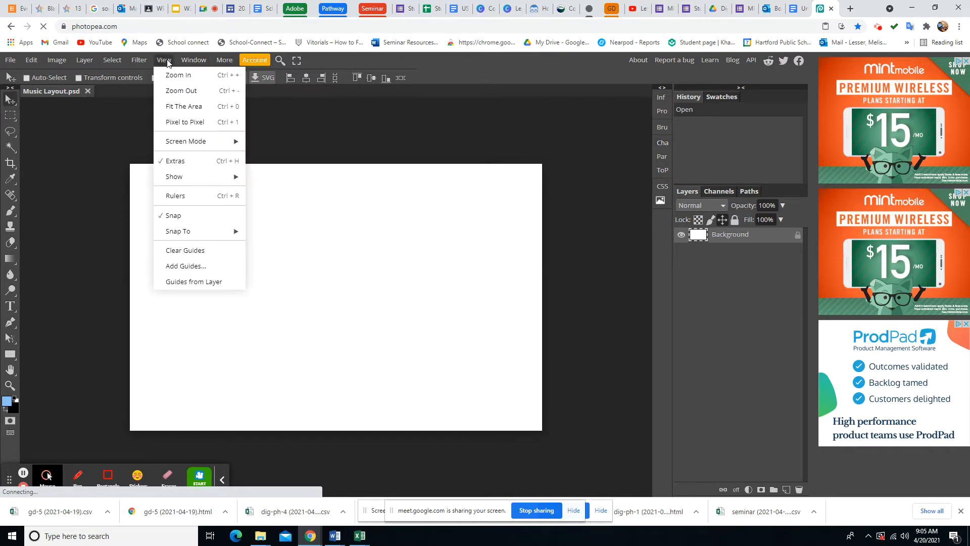
click(188, 198)
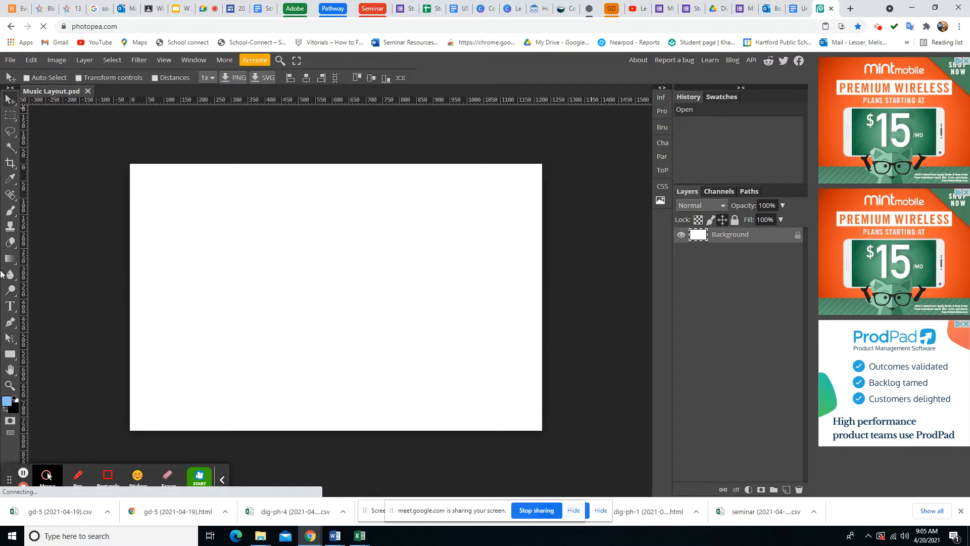
Switch to the Google Meet call, admit the waiting participant and return to Photopea.
click(207, 13)
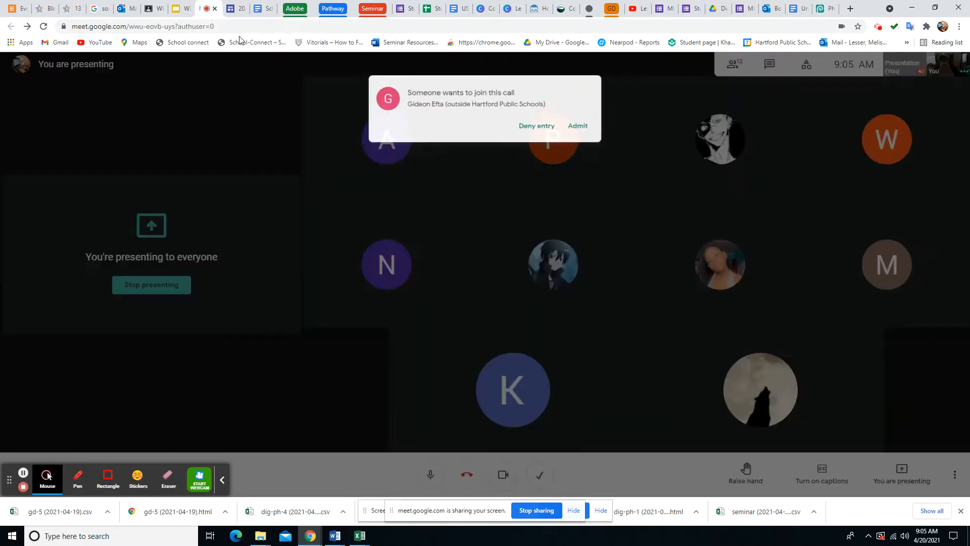
click(581, 112)
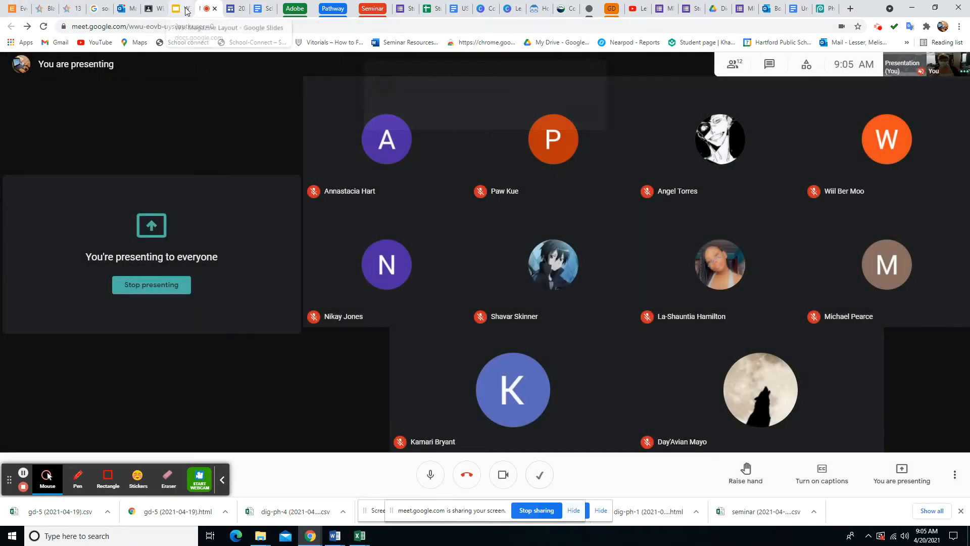
click(182, 8)
click(821, 10)
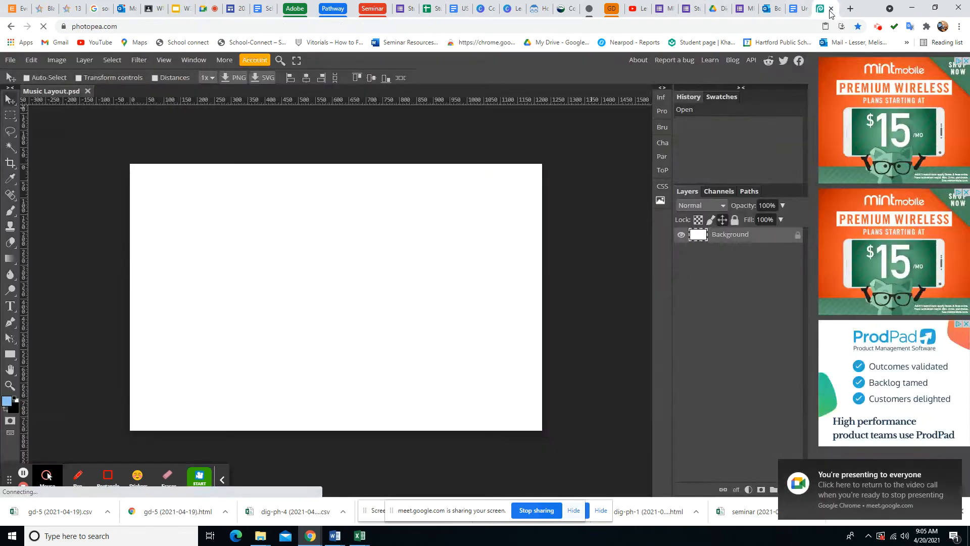
Show the grid over the Music Layout page.
click(163, 59)
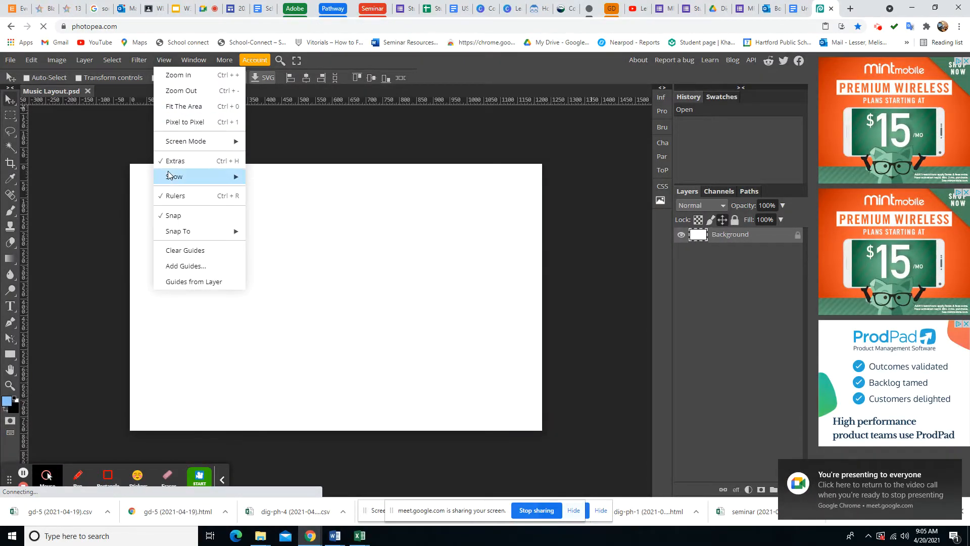
mouse_move(182, 183)
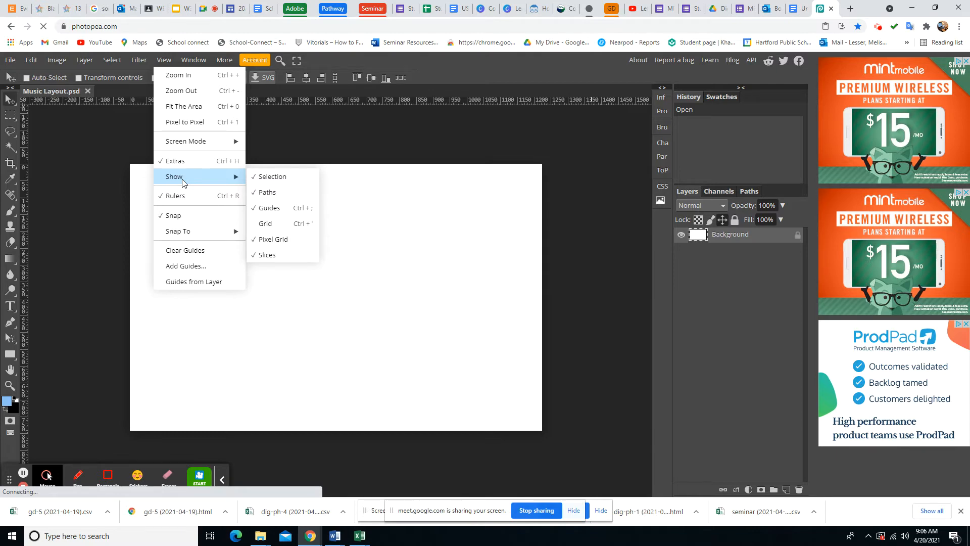
click(276, 224)
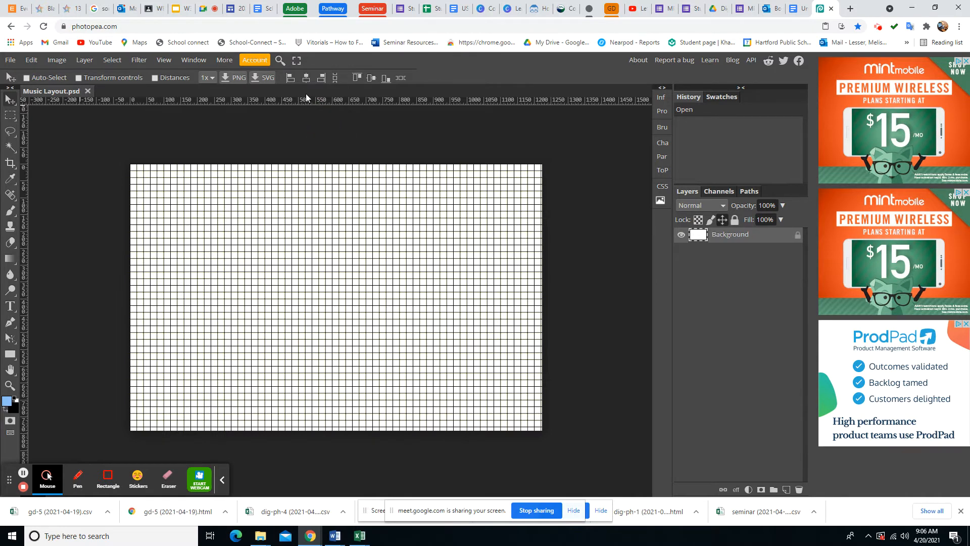
click(164, 61)
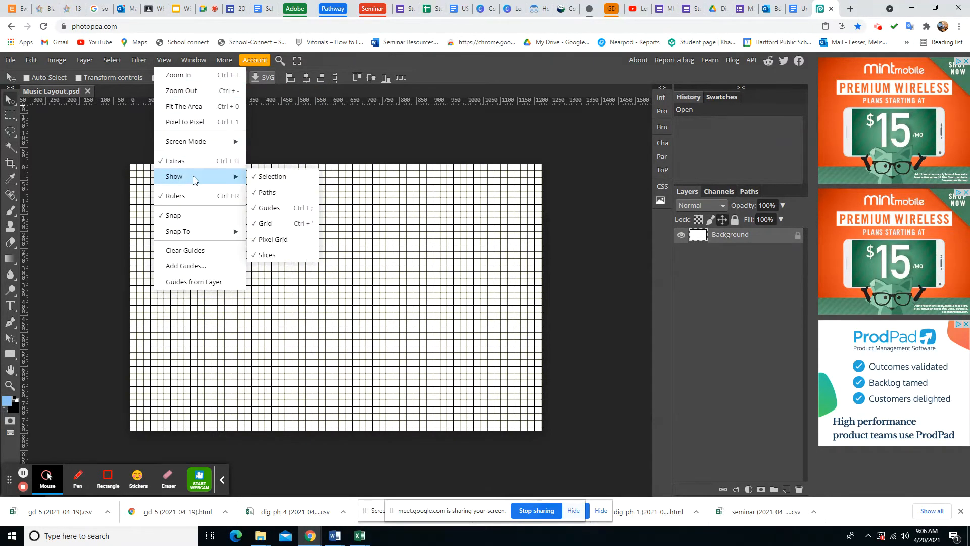
mouse_move(199, 231)
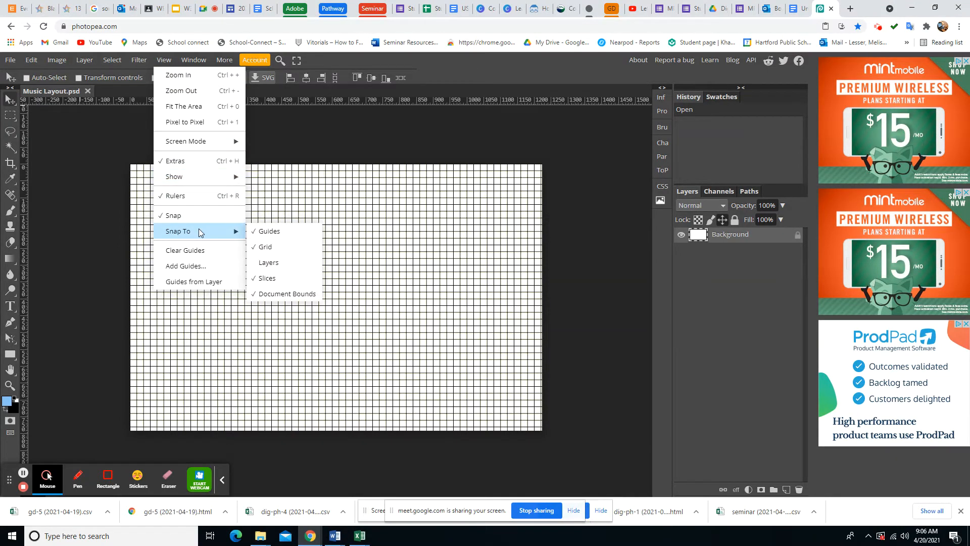
click(197, 266)
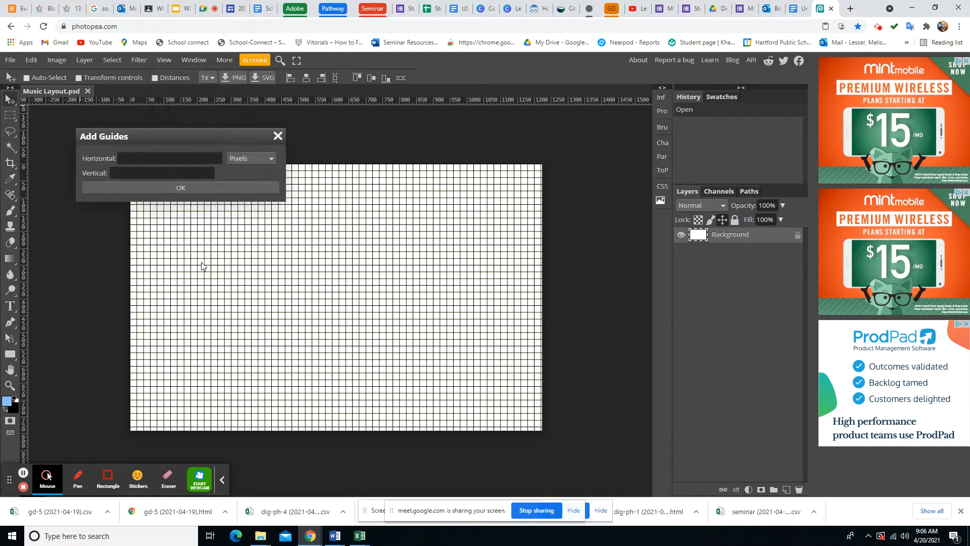
click(278, 136)
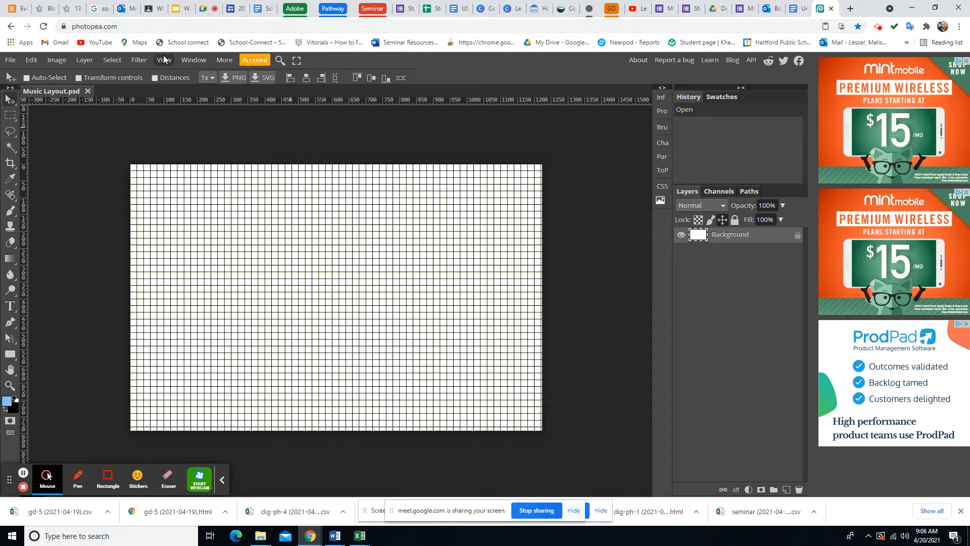
click(164, 60)
mouse_move(203, 184)
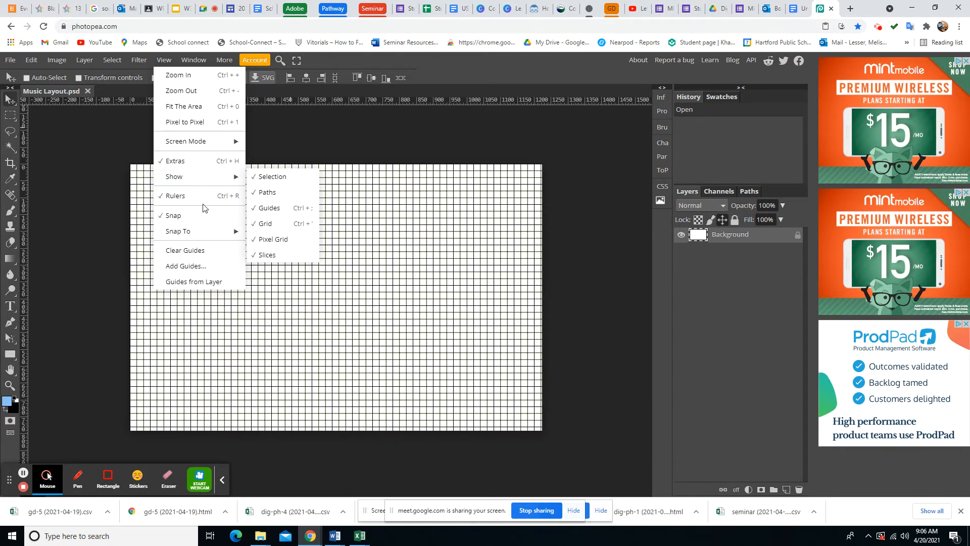
click(205, 251)
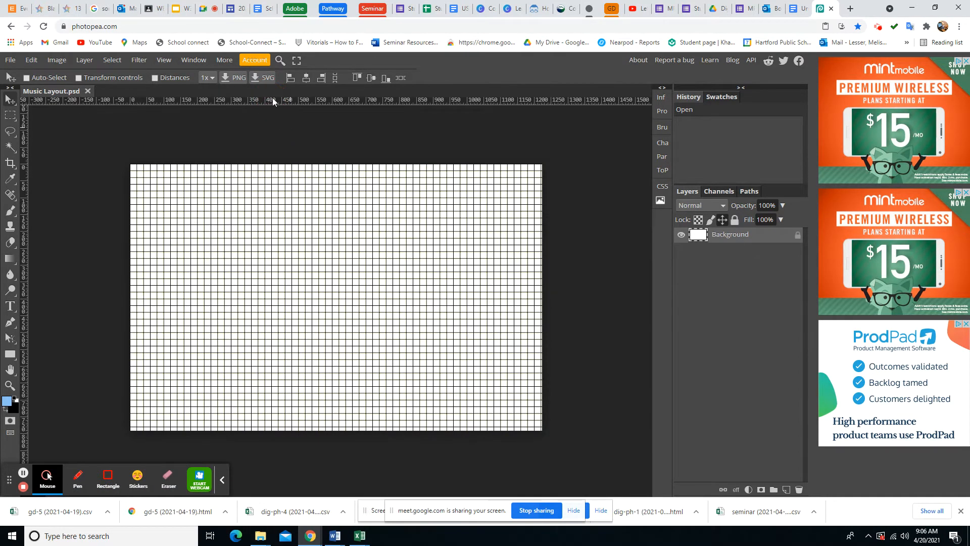
Place margin guides just inside all four edges of the page, with the upper one at Y 20 px.
drag(271, 98, 277, 173)
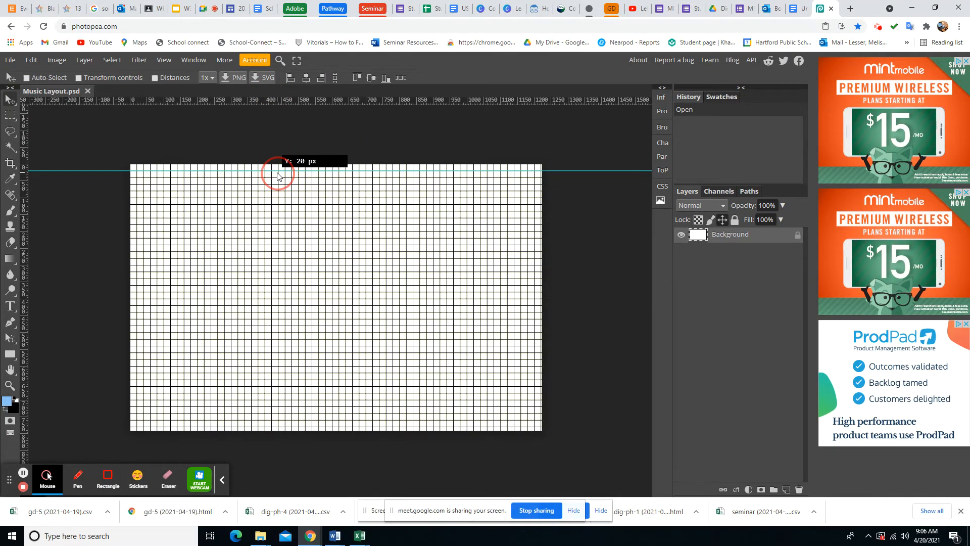
mouse_move(277, 175)
mouse_down()
mouse_move(277, 130)
mouse_move(279, 173)
mouse_up()
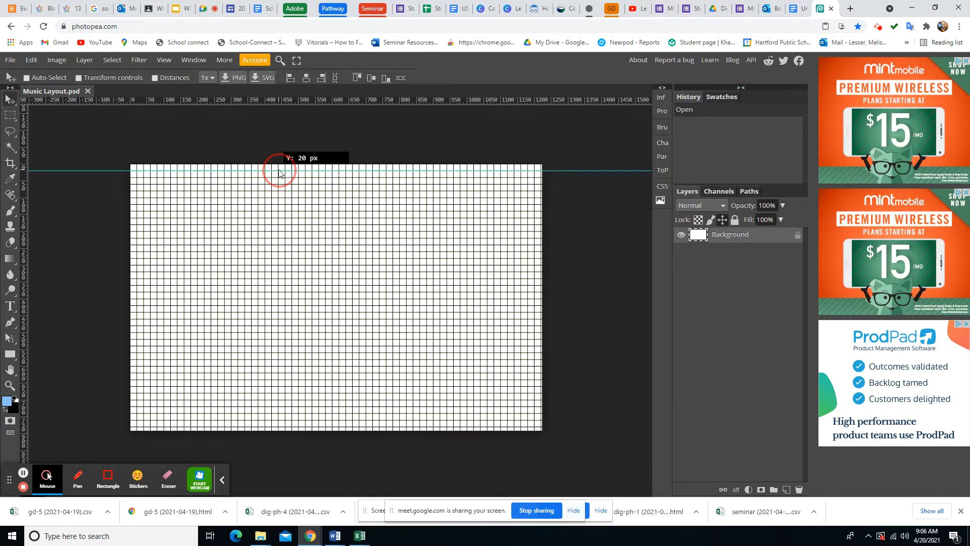
drag(279, 172, 278, 169)
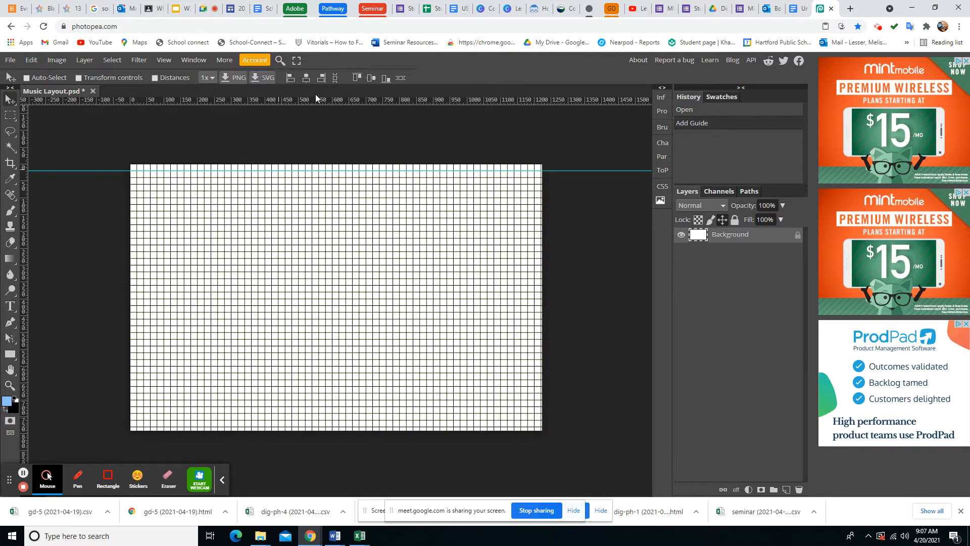
drag(314, 99, 321, 430)
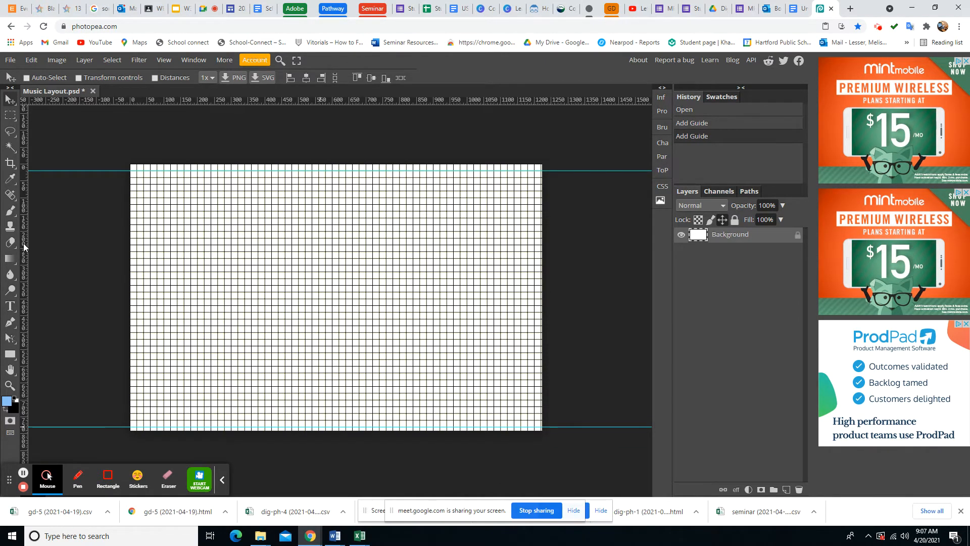
drag(24, 246, 536, 258)
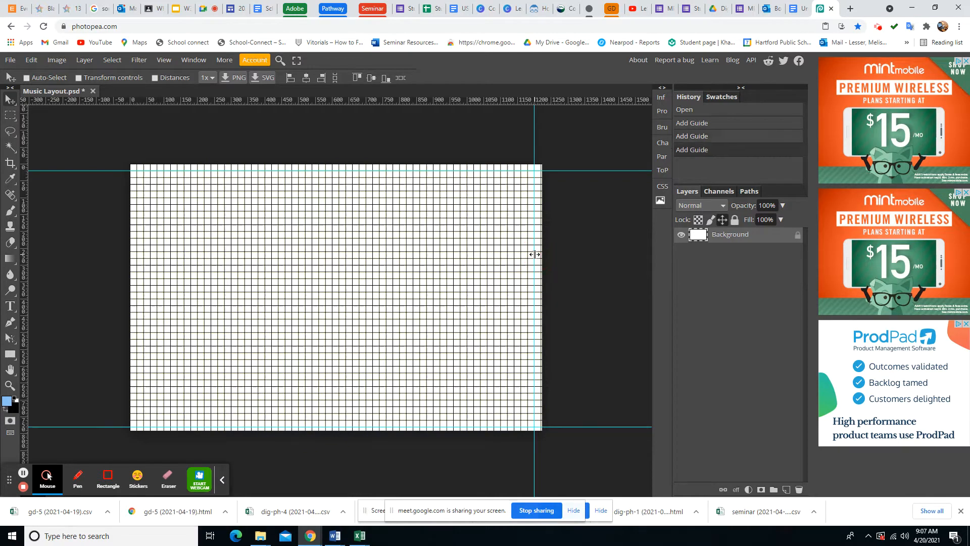
drag(24, 263, 137, 261)
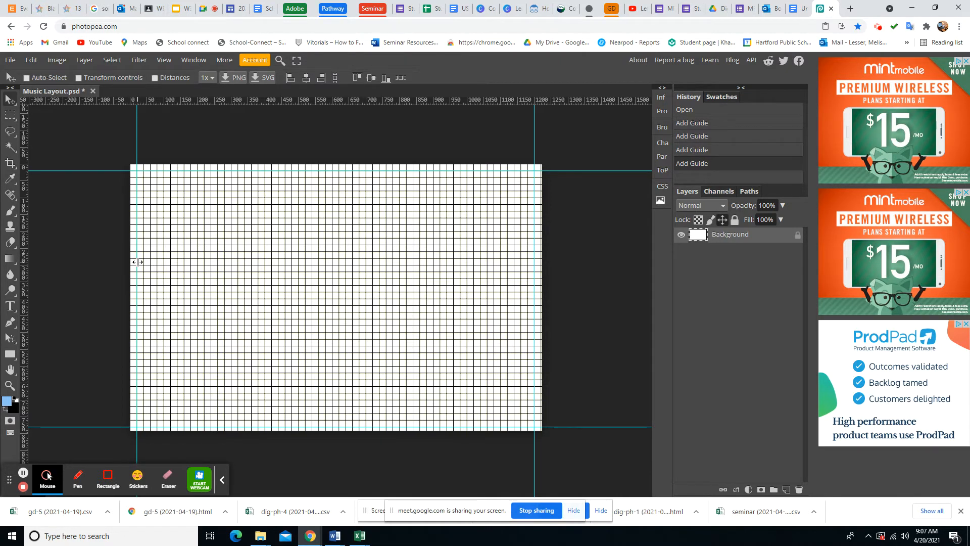
Place a vertical guide down the middle of the page, at about 600 px.
key(ctrl+s)
drag(24, 286, 333, 258)
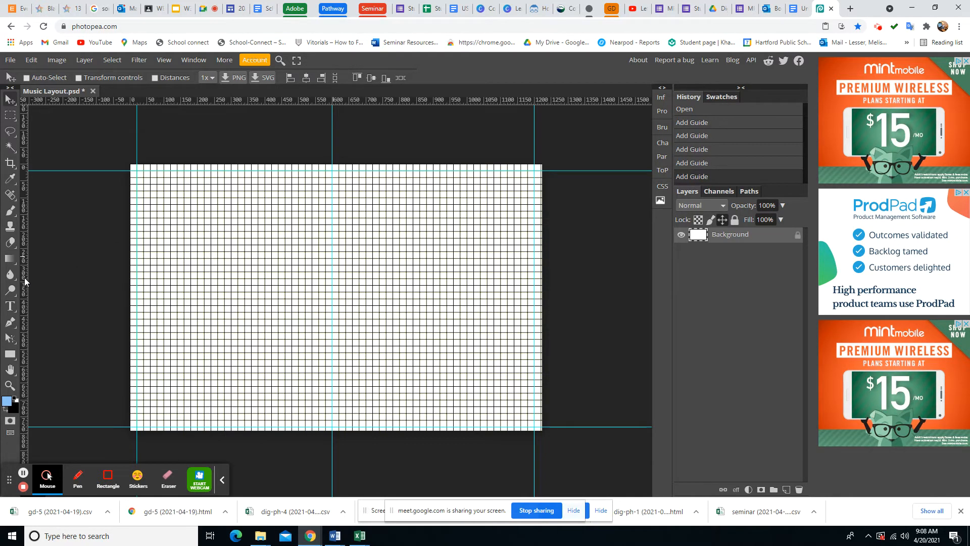
Place vertical guides one grid square either side of the centre guide, plus column guides at about 200, 400, 800 and 1000 px.
drag(25, 282, 340, 262)
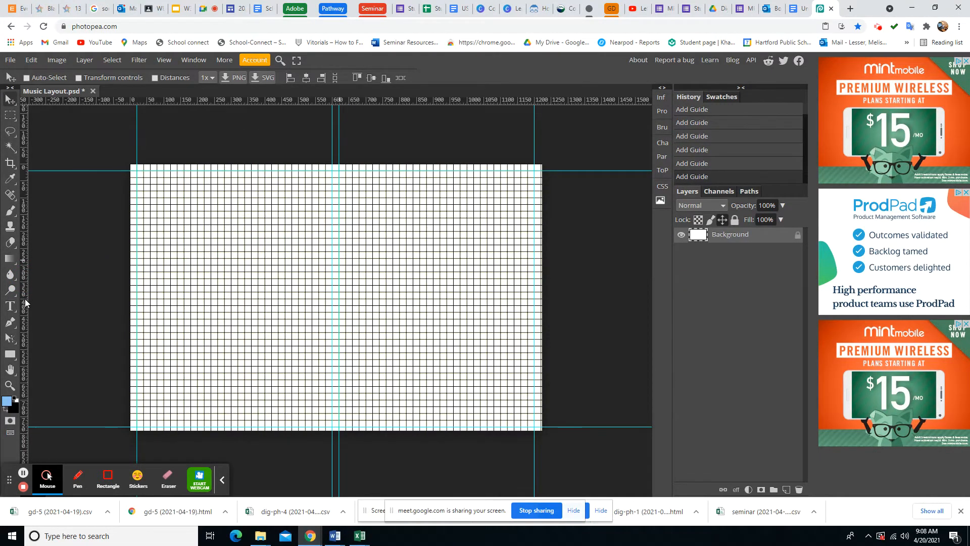
drag(25, 302, 327, 283)
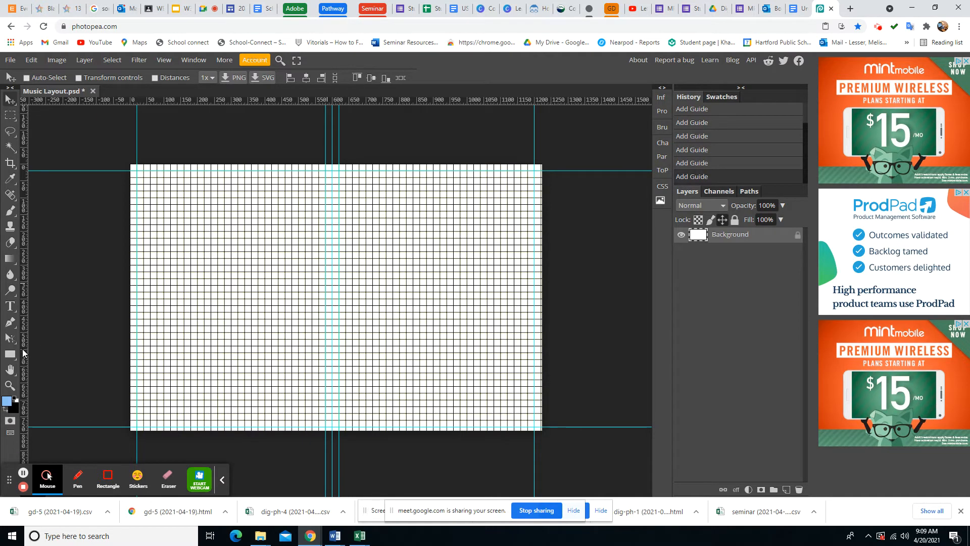
drag(22, 350, 197, 350)
drag(23, 377, 267, 354)
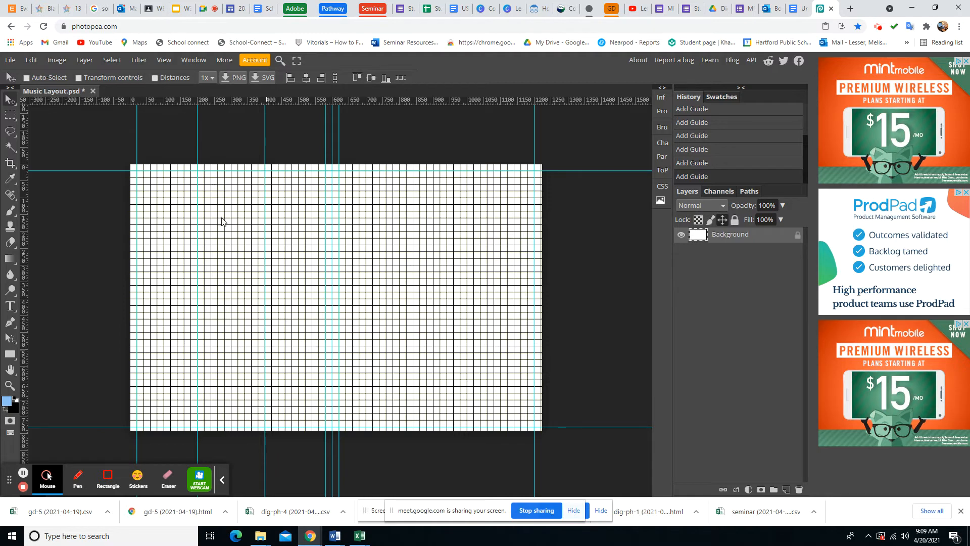
drag(23, 338, 399, 301)
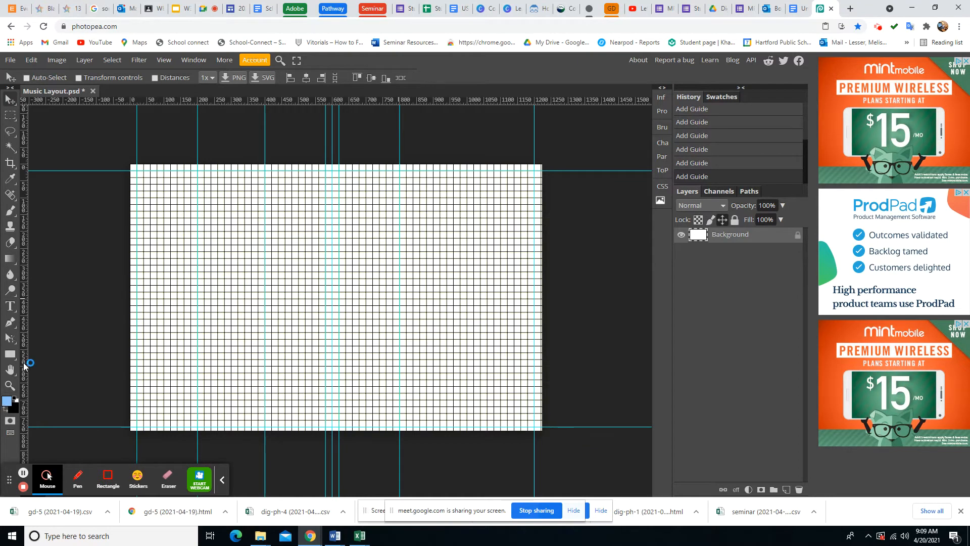
drag(25, 363, 468, 301)
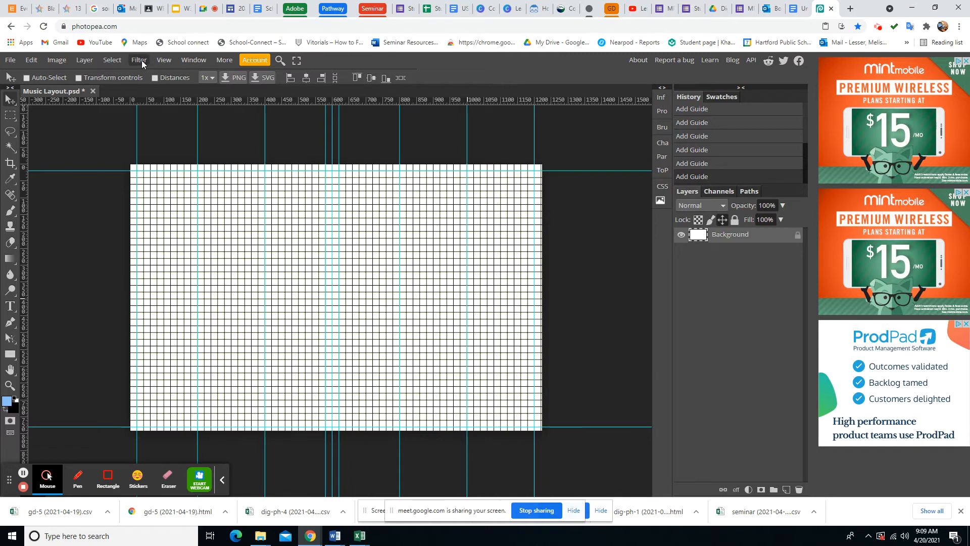
Hide the grid on the Music Layout page.
click(162, 60)
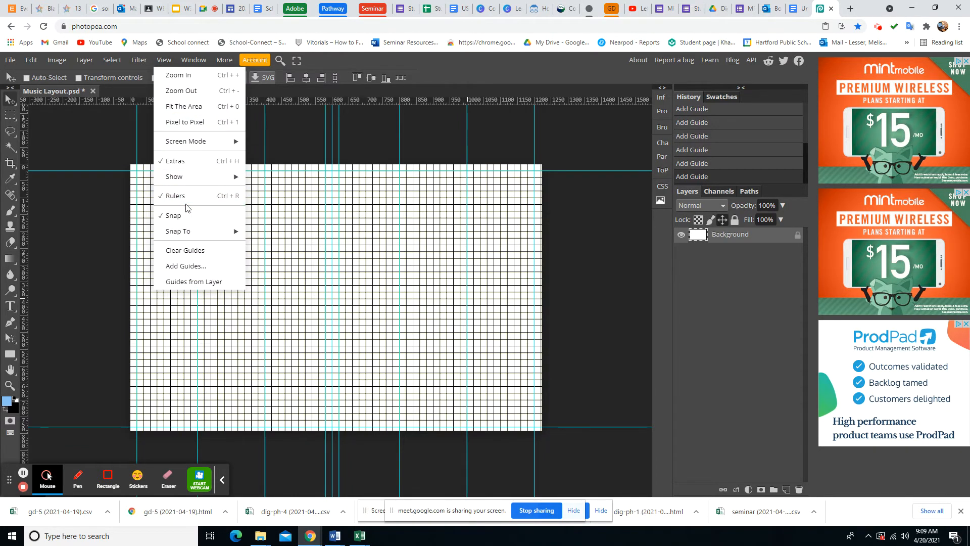
mouse_move(196, 182)
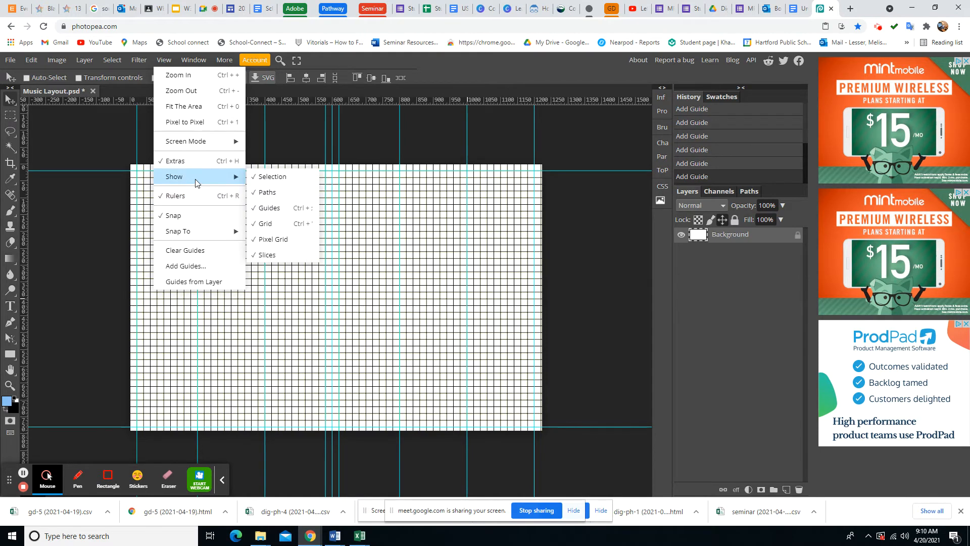
click(275, 223)
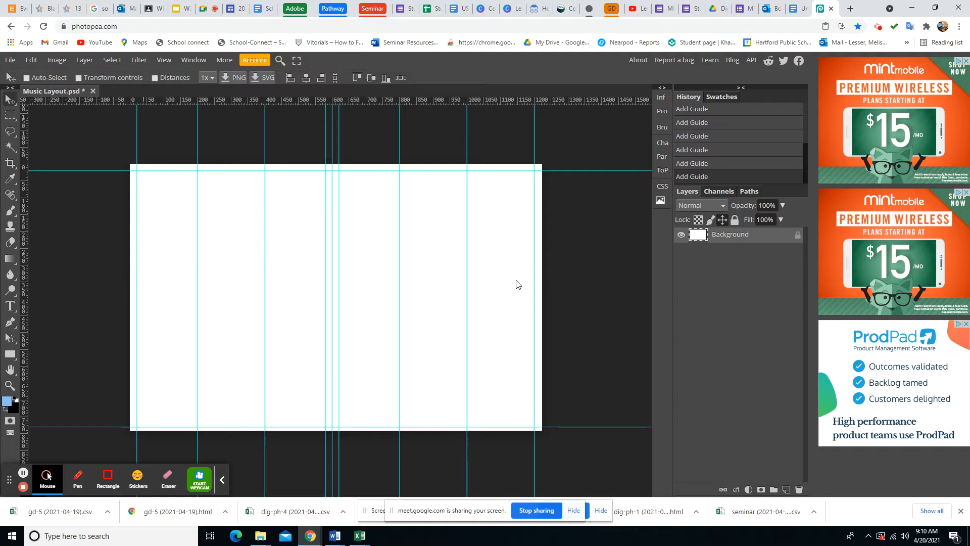
Search Google for "arianna grande" in a new browser tab and show the image results.
click(852, 9)
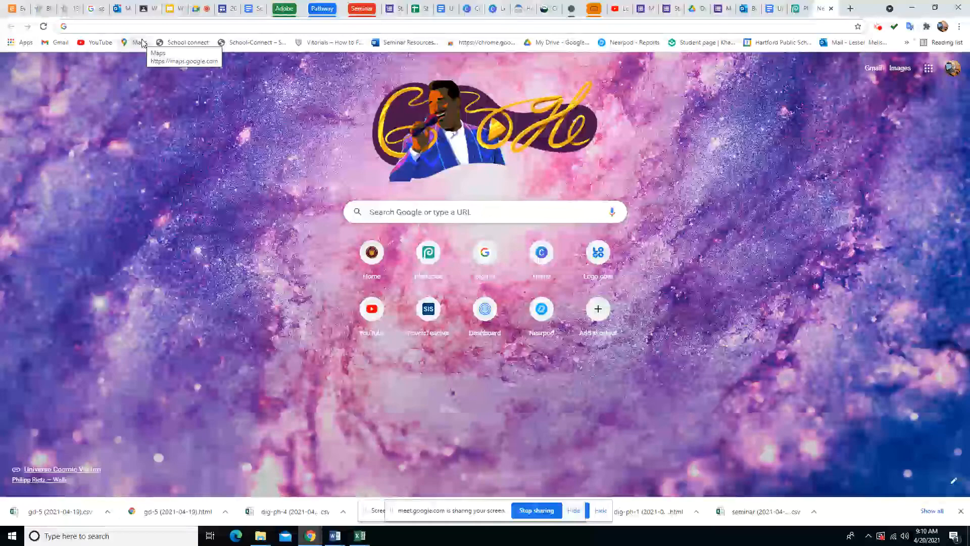
text(arian)
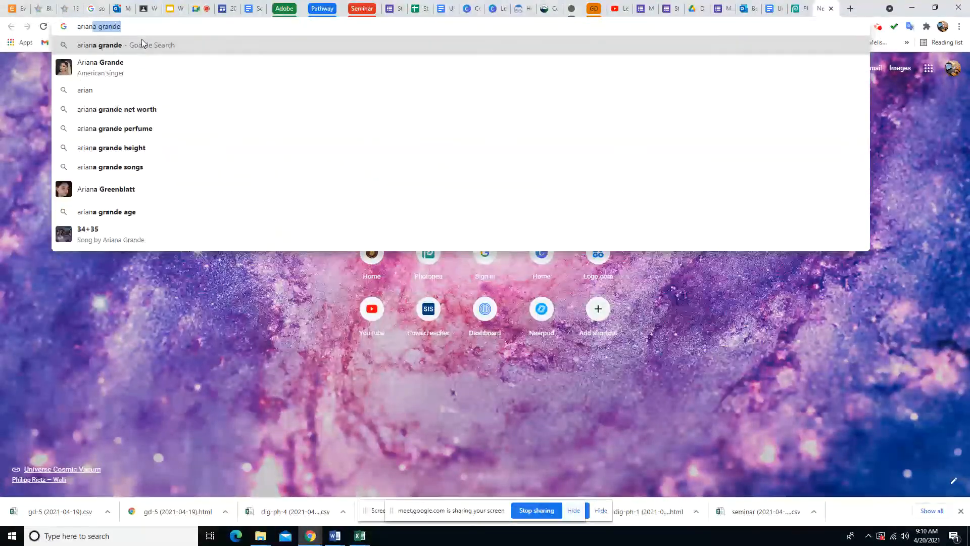
text(na grande)
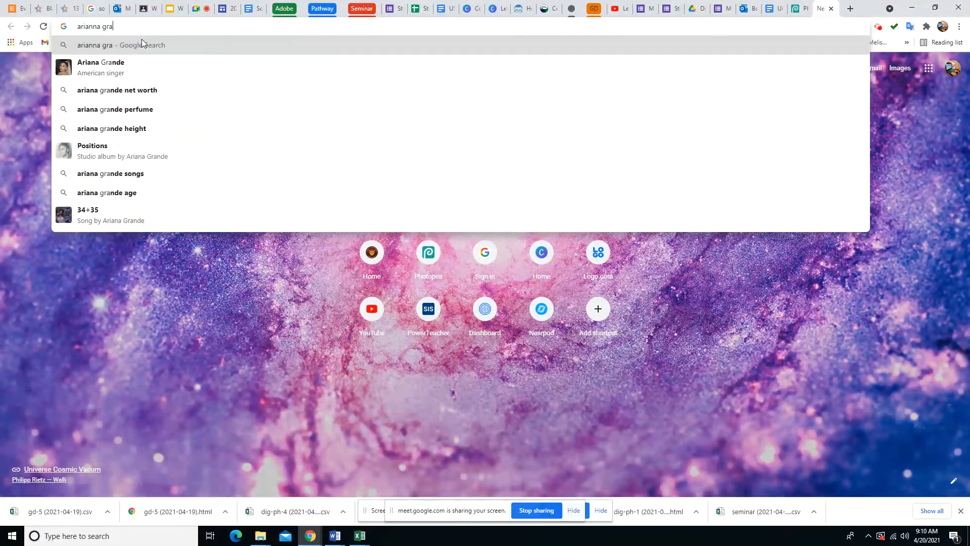
key(Return)
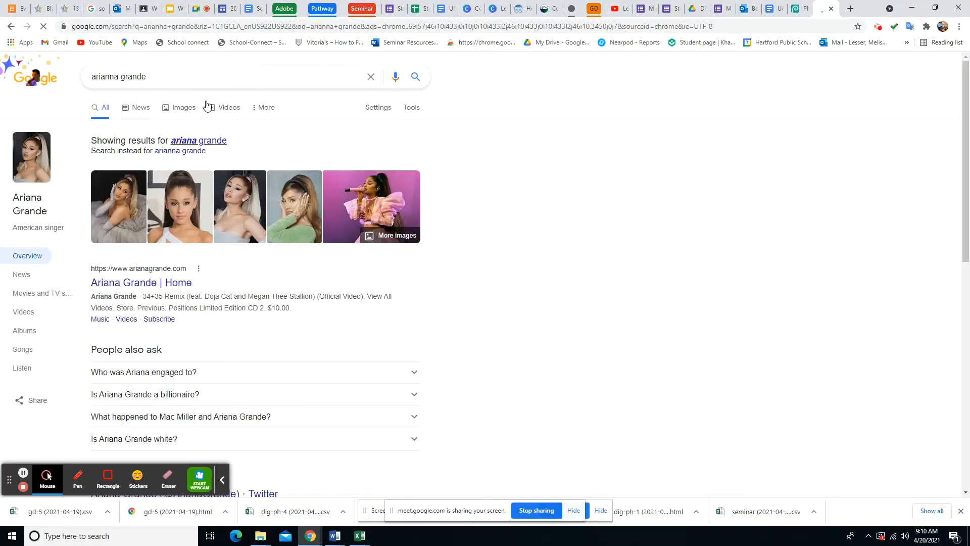
click(181, 112)
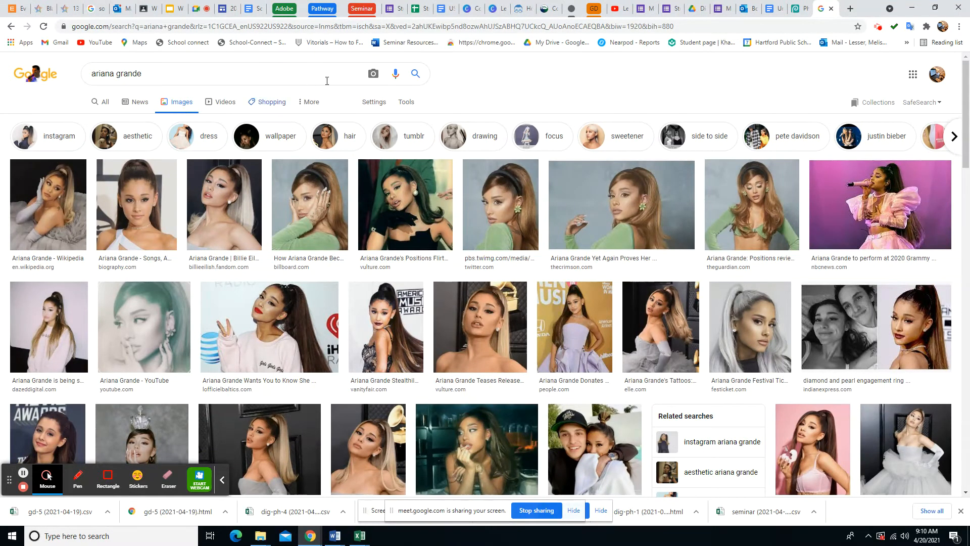
Filter the image results to the Large size.
click(410, 105)
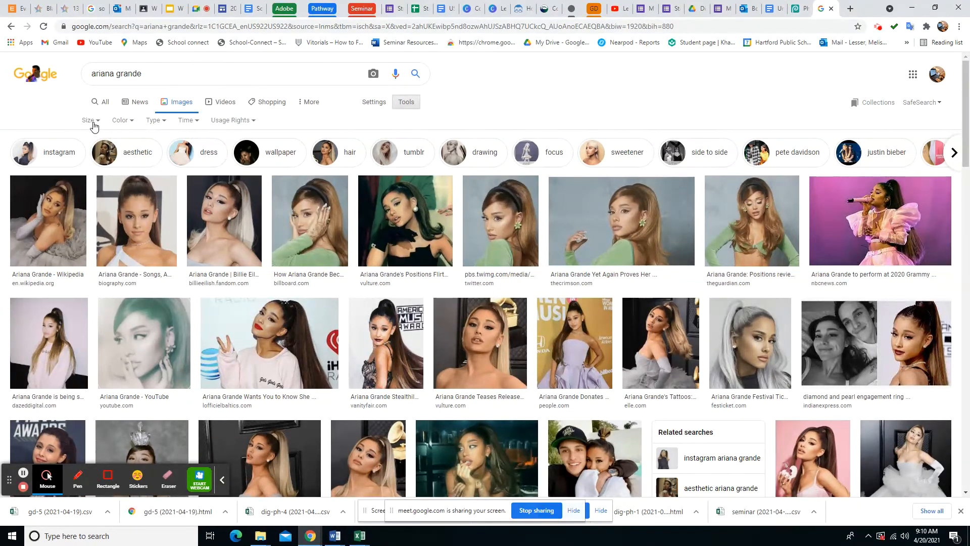
click(93, 125)
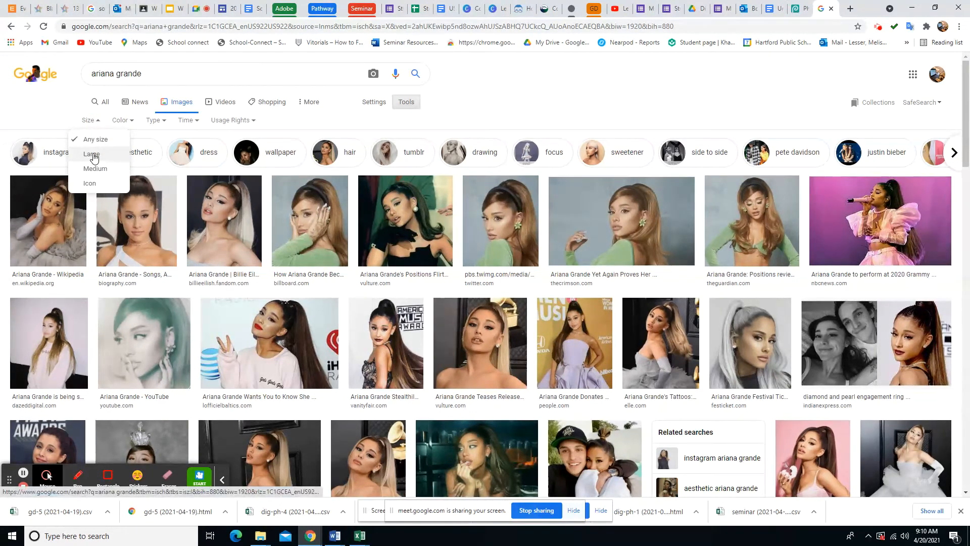
click(93, 157)
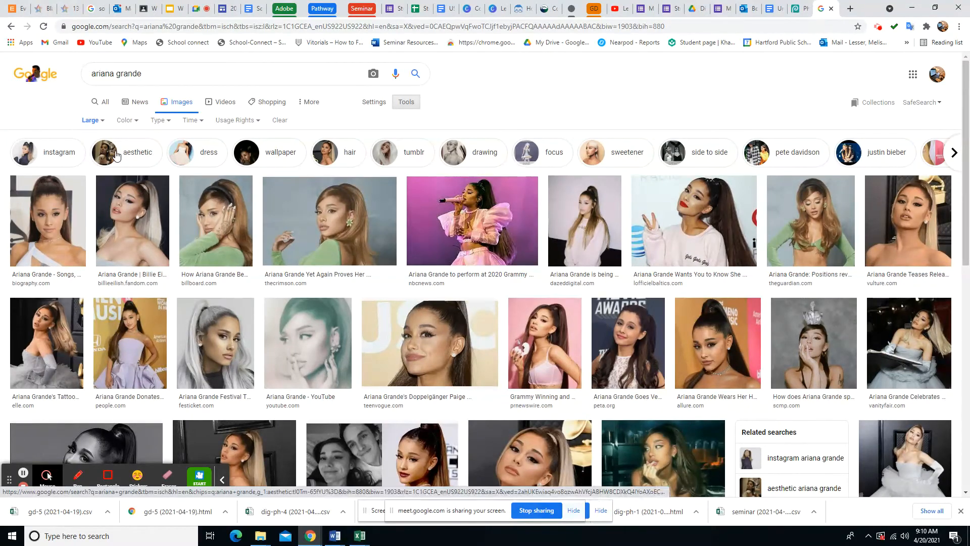
Find the Rolling Stone portrait with rainbow light across the face, open its preview and copy the image.
scroll(338, 290, down, 2)
scroll(337, 290, down, 10)
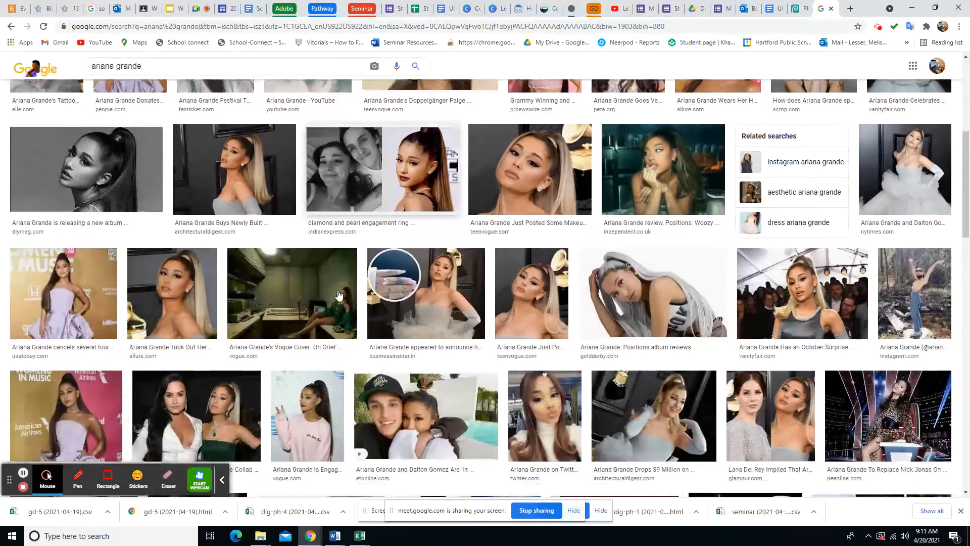
scroll(338, 294, down, 8)
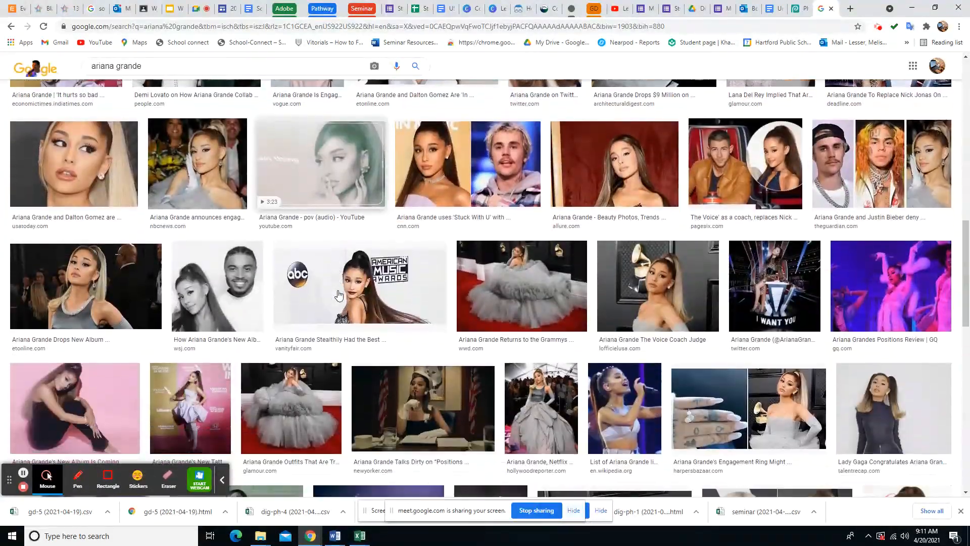
scroll(338, 295, down, 7)
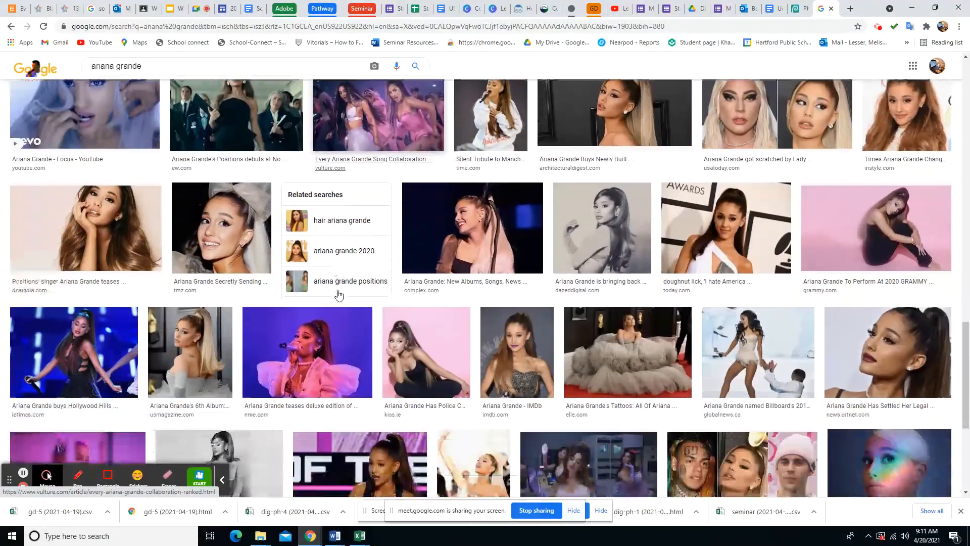
scroll(338, 295, down, 2)
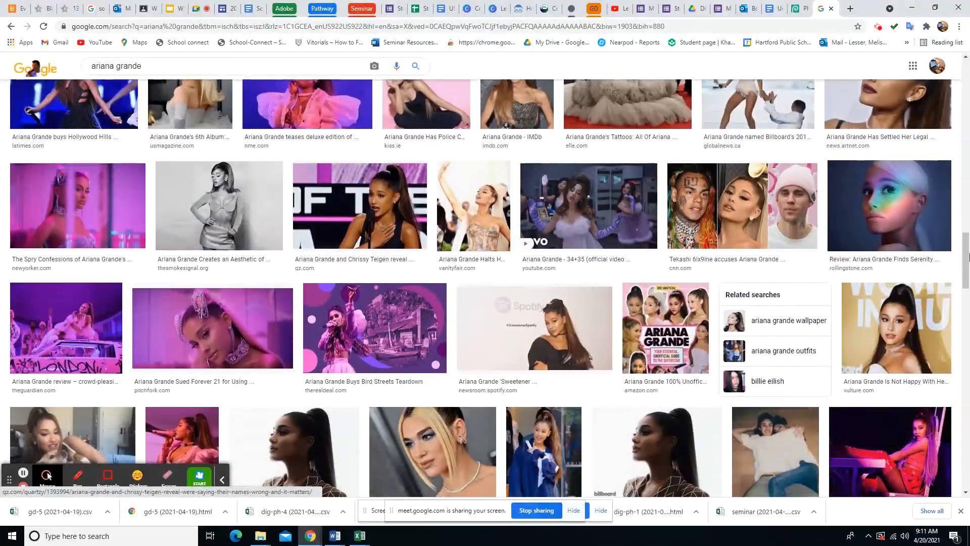
click(912, 203)
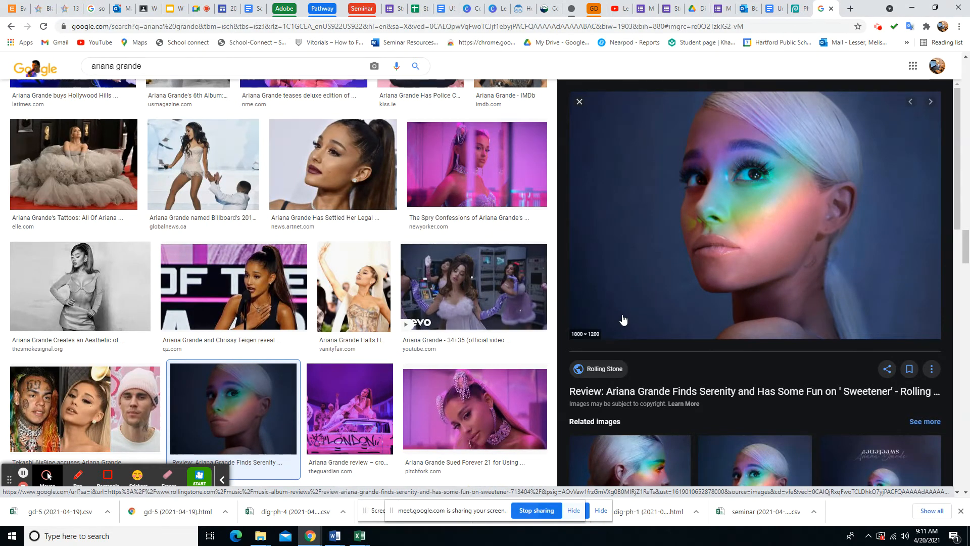
right_click(706, 185)
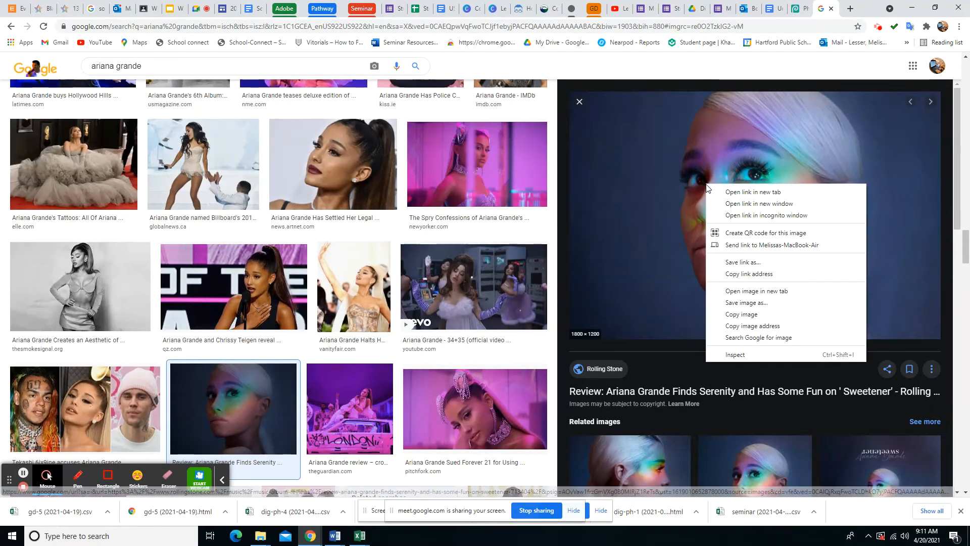
click(753, 315)
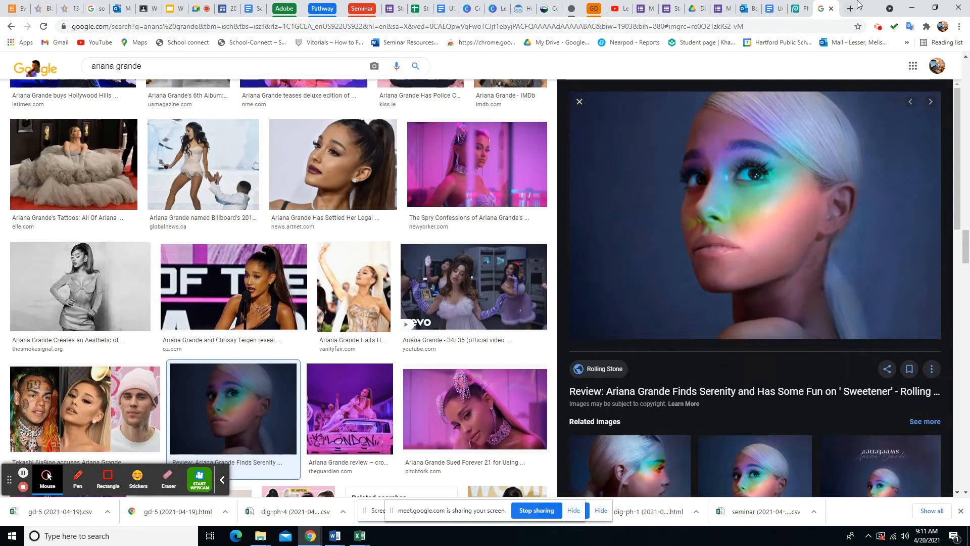
Switch back to Photopea and paste the copied portrait into the Music Layout document.
click(798, 9)
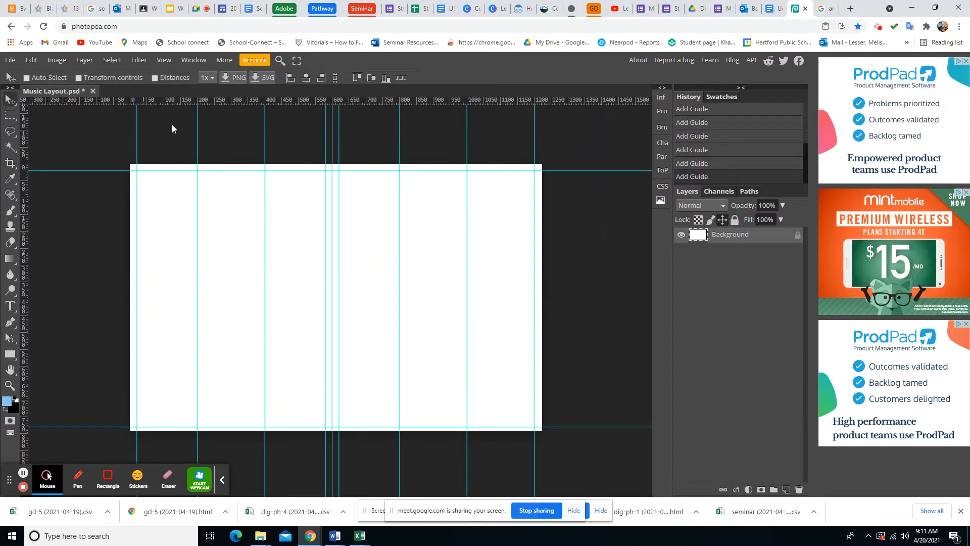
click(31, 60)
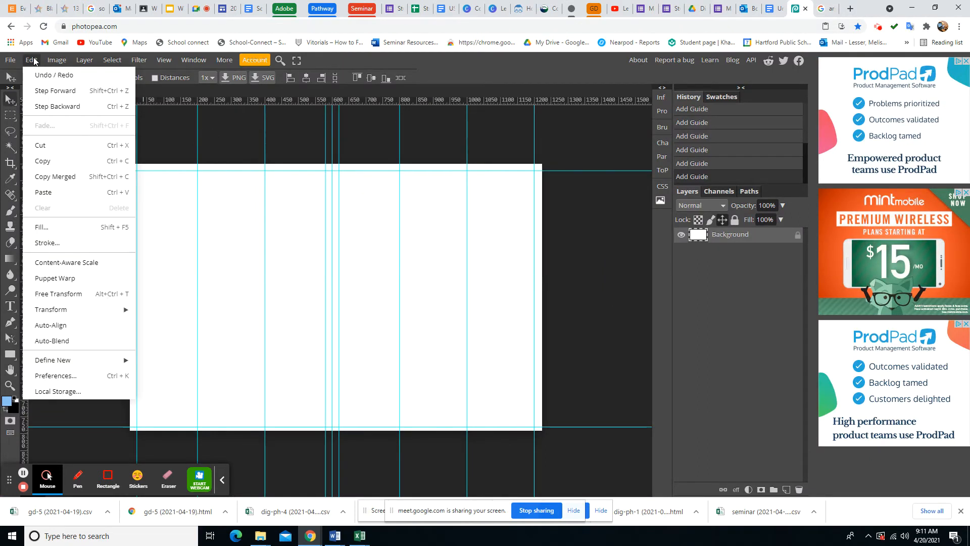
click(56, 199)
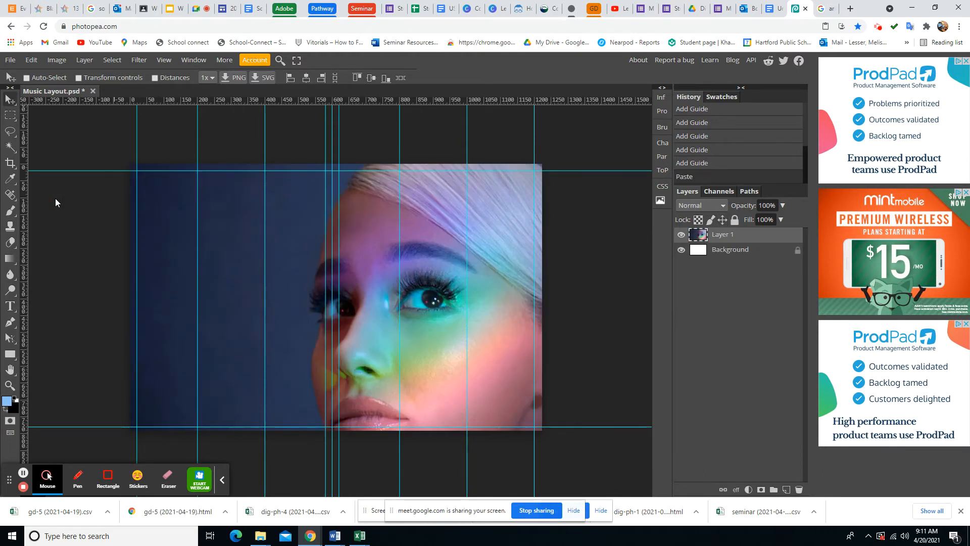
Scale the pasted portrait proportionally with Free Transform to about 66% so that it spans the full page height.
click(30, 61)
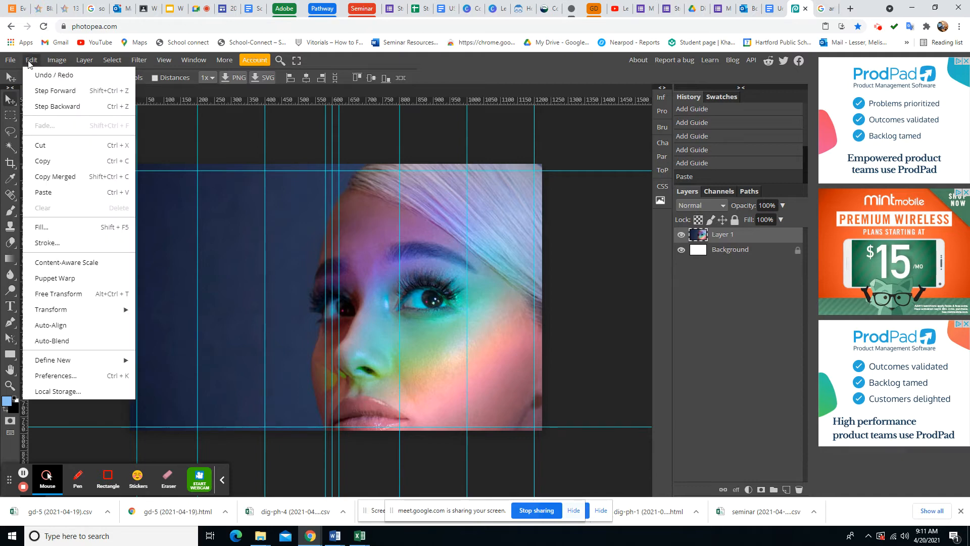
click(72, 298)
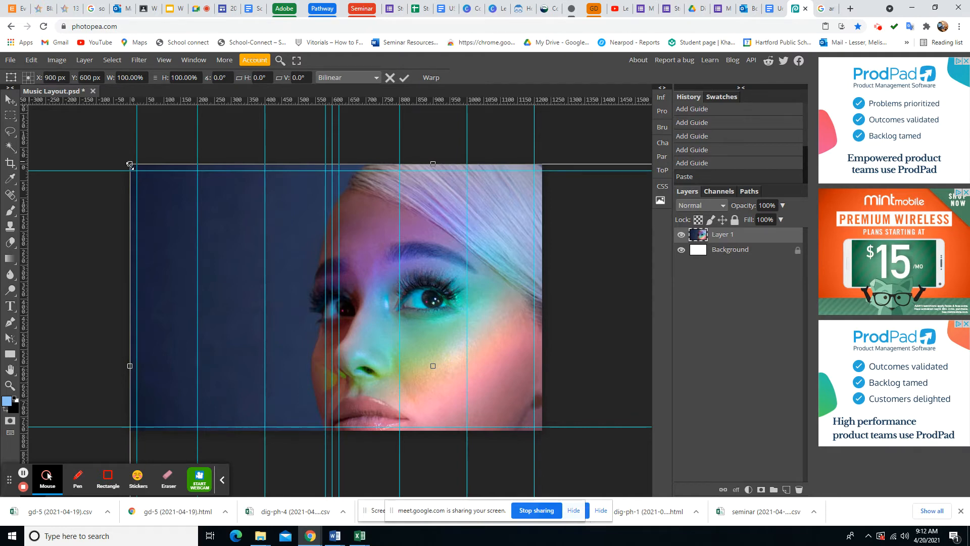
drag(130, 165, 291, 237)
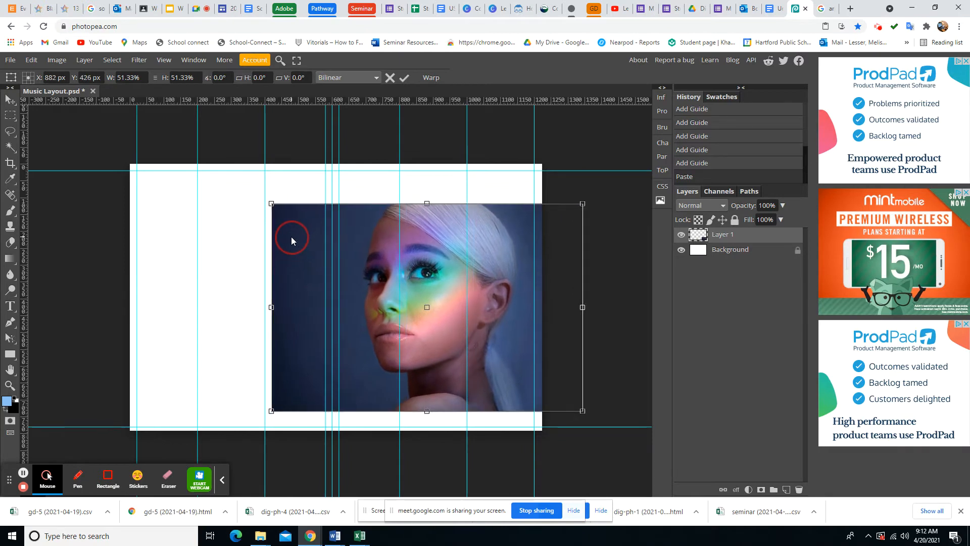
drag(272, 203, 208, 155)
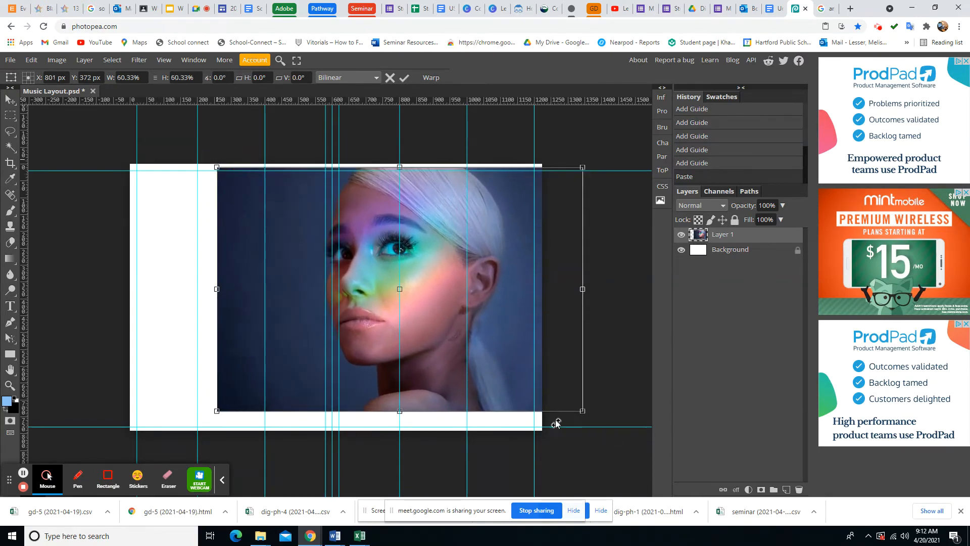
drag(582, 411, 611, 430)
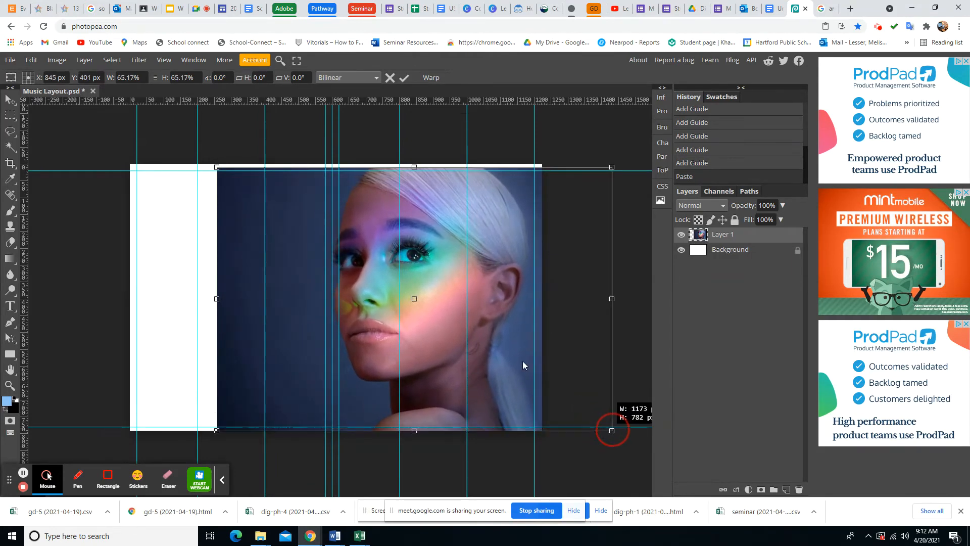
drag(217, 166, 210, 163)
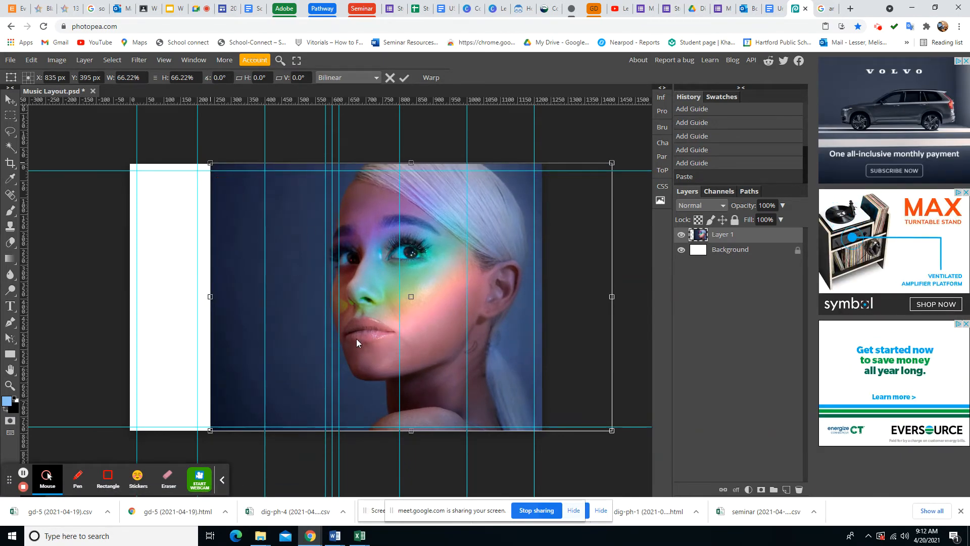
Move the portrait right to about X 890 px, keeping the face on the right-hand page, and apply the transform.
drag(356, 338, 370, 338)
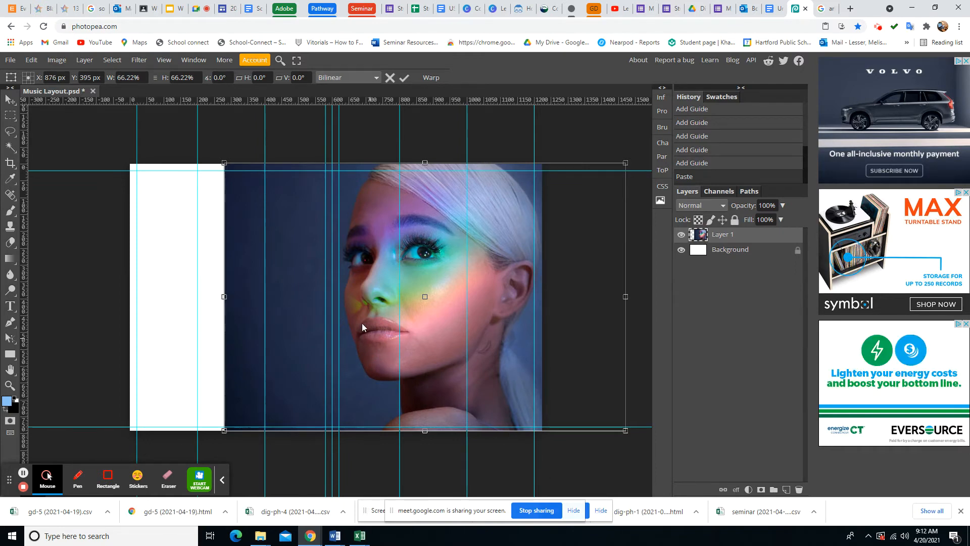
drag(370, 323, 374, 324)
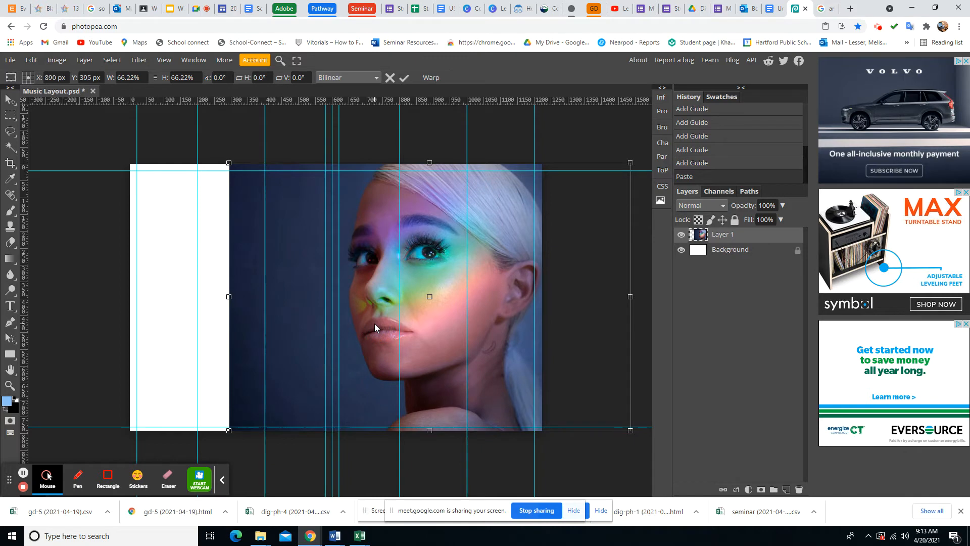
key(Return)
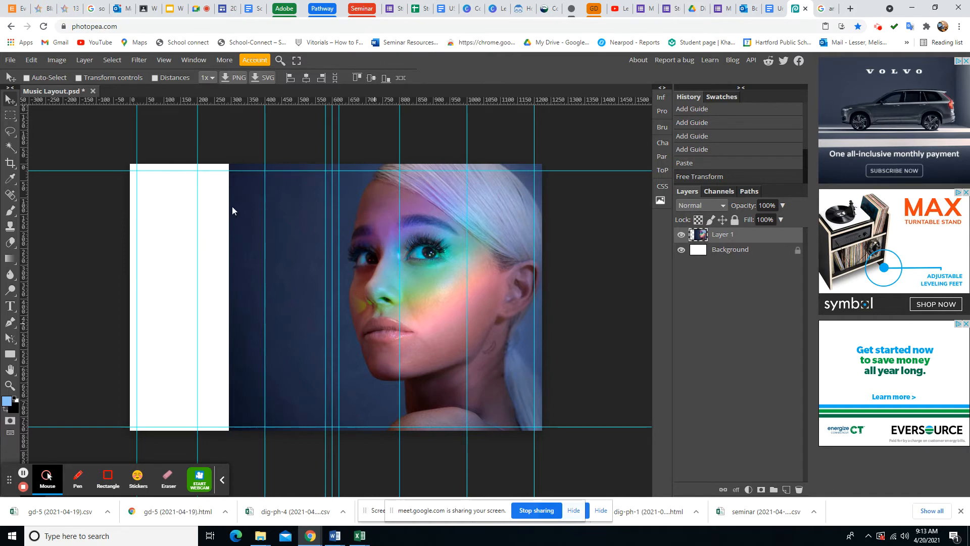
Select the blank white strip on the left page with a rectangular marquee and invert the selection.
click(11, 117)
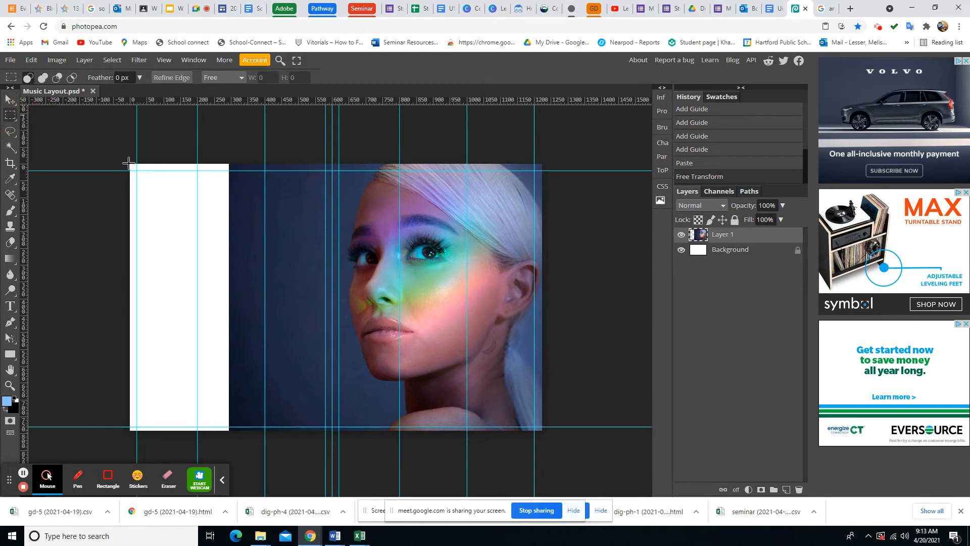
drag(130, 163, 229, 431)
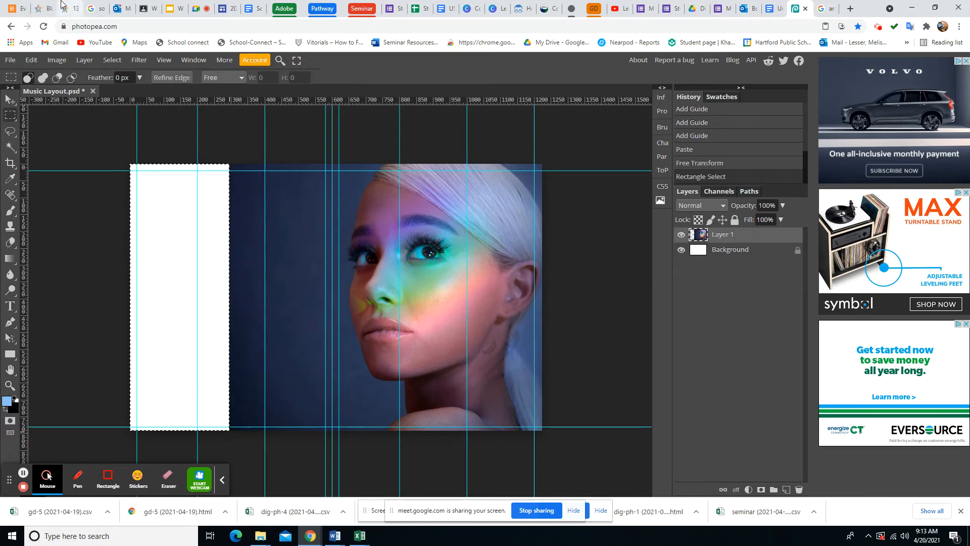
click(112, 60)
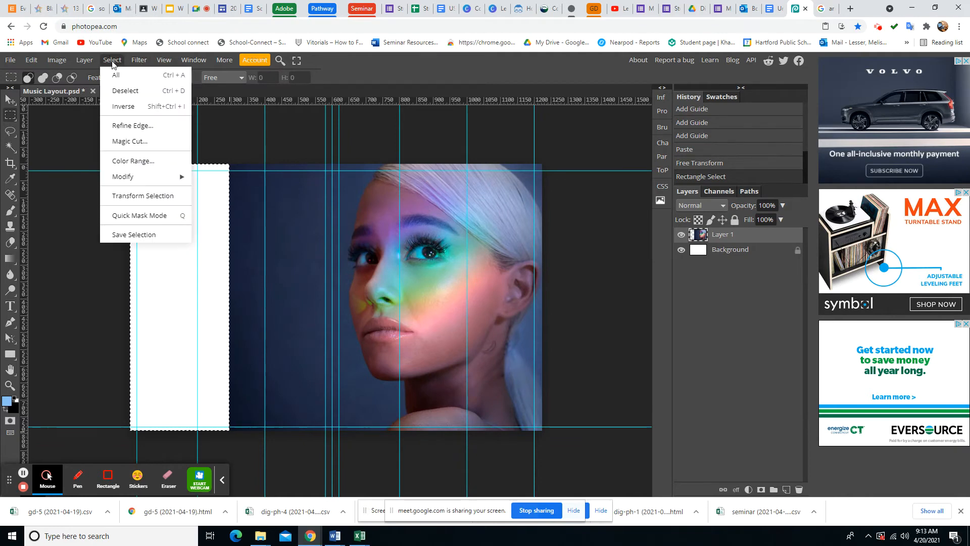
click(124, 107)
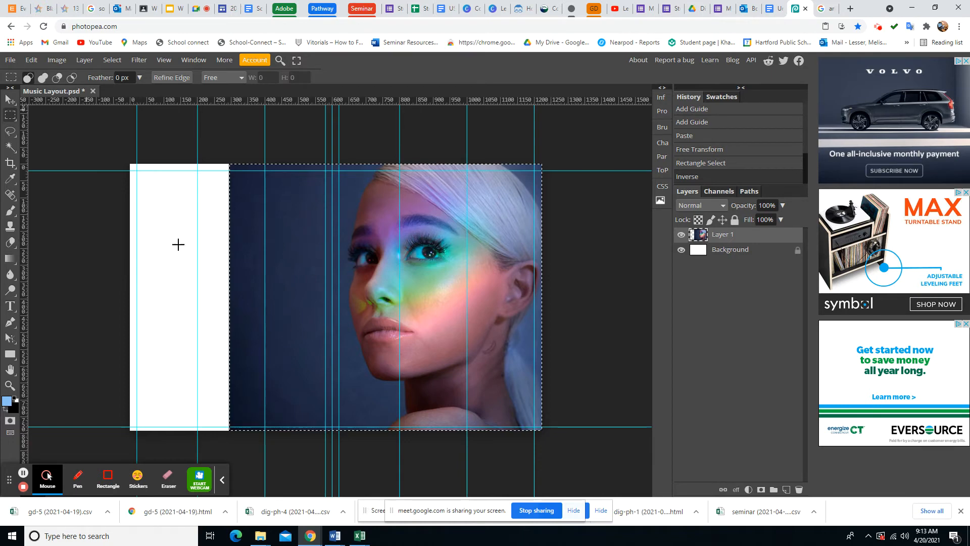
Enlarge the Clone Stamp brush and sample the dark blue backdrop between the white strip and the face.
click(10, 229)
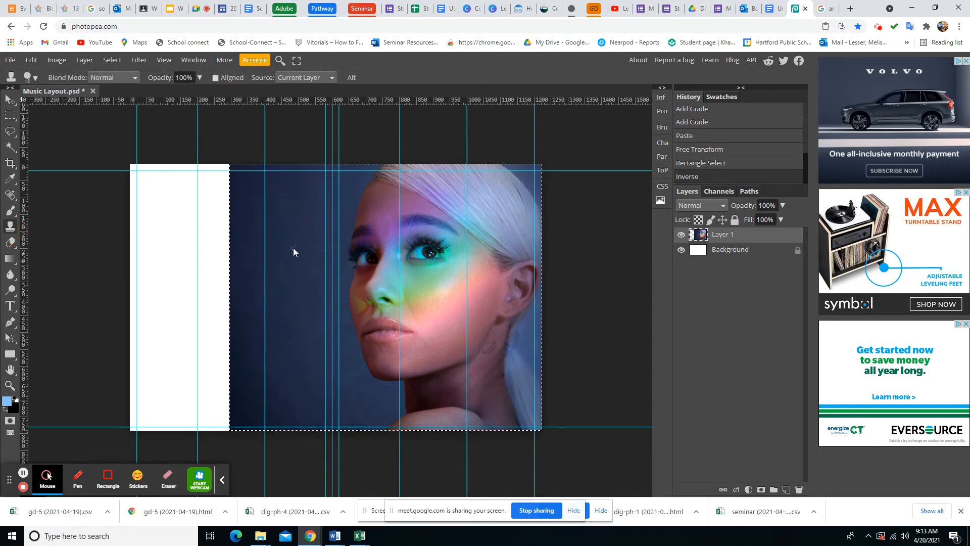
click(35, 78)
click(95, 104)
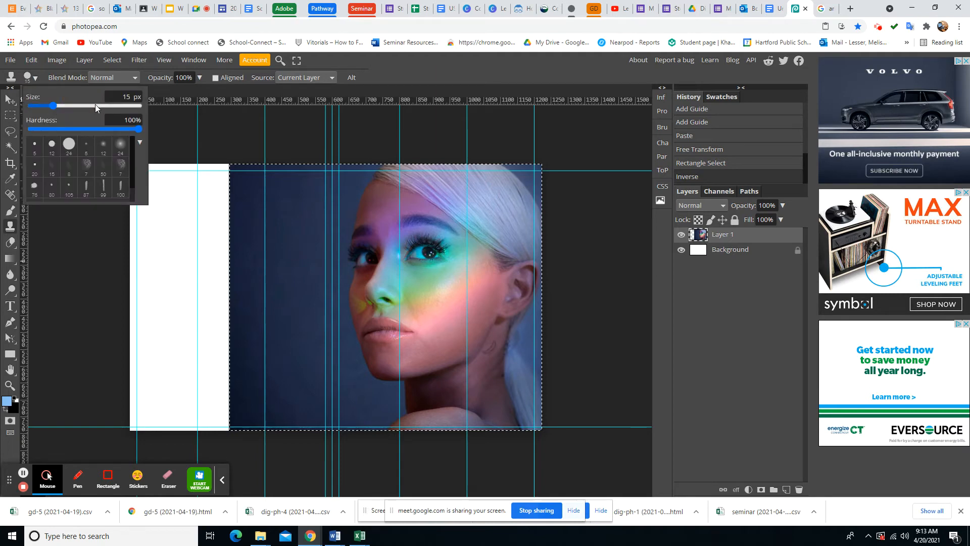
alt+click(277, 217)
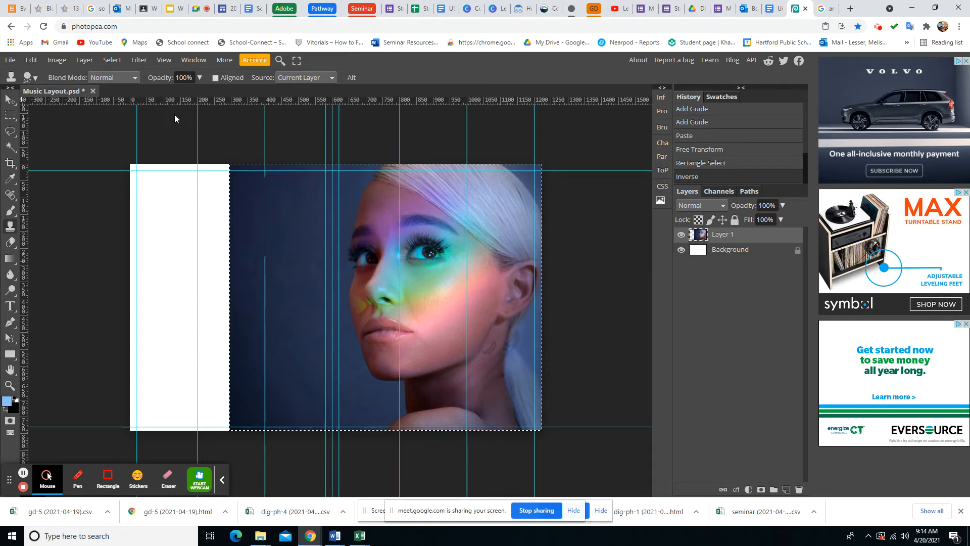
Invert the selection back to the white strip and clone the sampled backdrop over its inner and upper area.
click(110, 60)
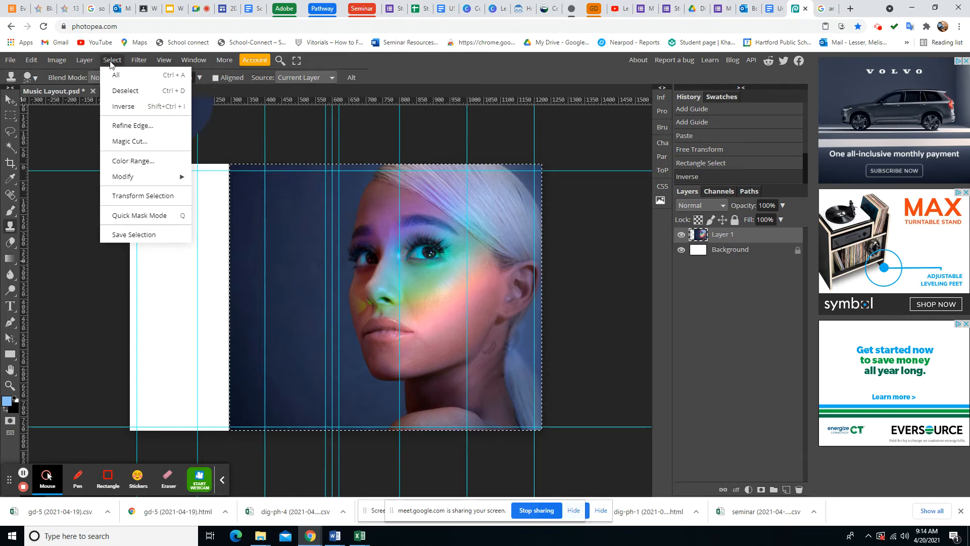
click(125, 107)
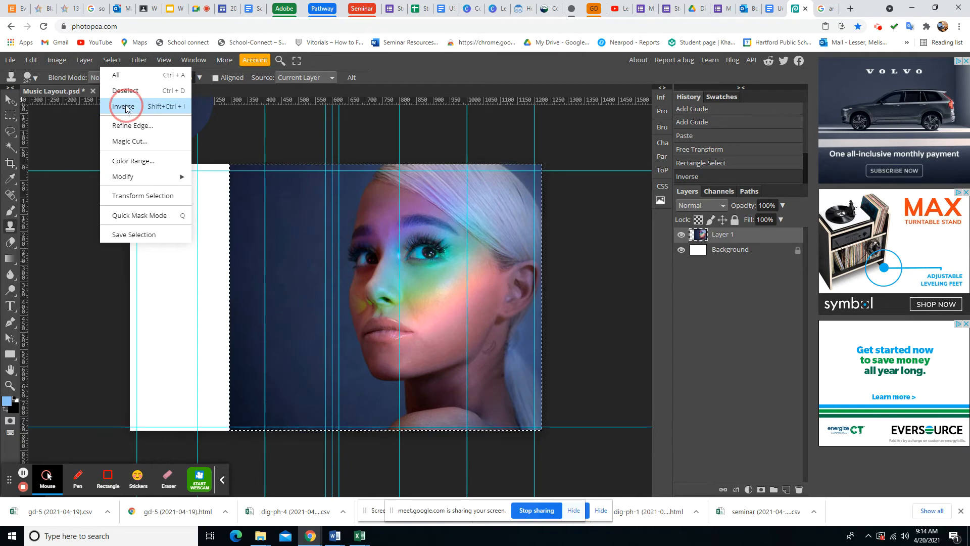
click(202, 187)
mouse_move(203, 195)
mouse_down()
mouse_move(209, 399)
mouse_move(189, 381)
mouse_move(161, 165)
mouse_move(152, 171)
mouse_move(178, 371)
mouse_up()
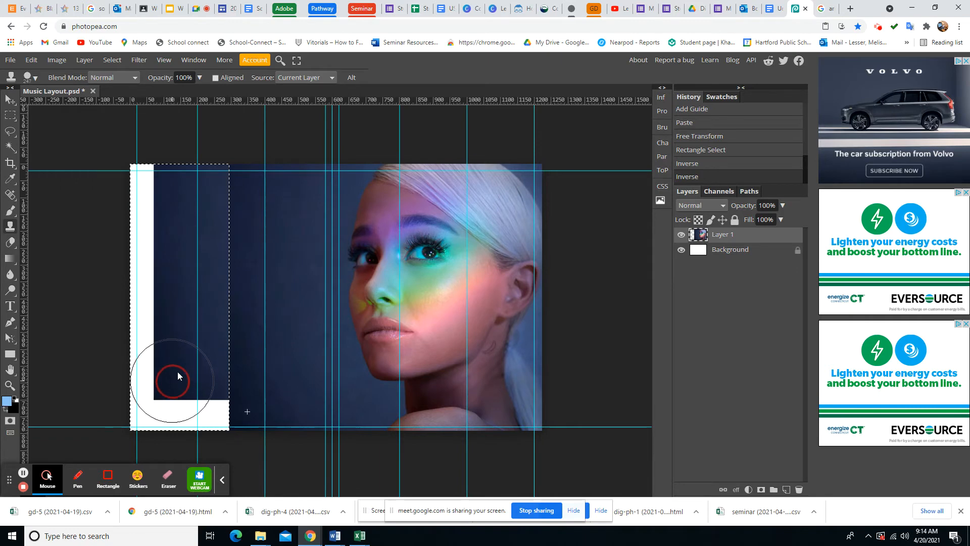
Try to clone a newly sampled backdrop area over the strip's remaining white outer edge, and undo that clone stroke.
click(112, 62)
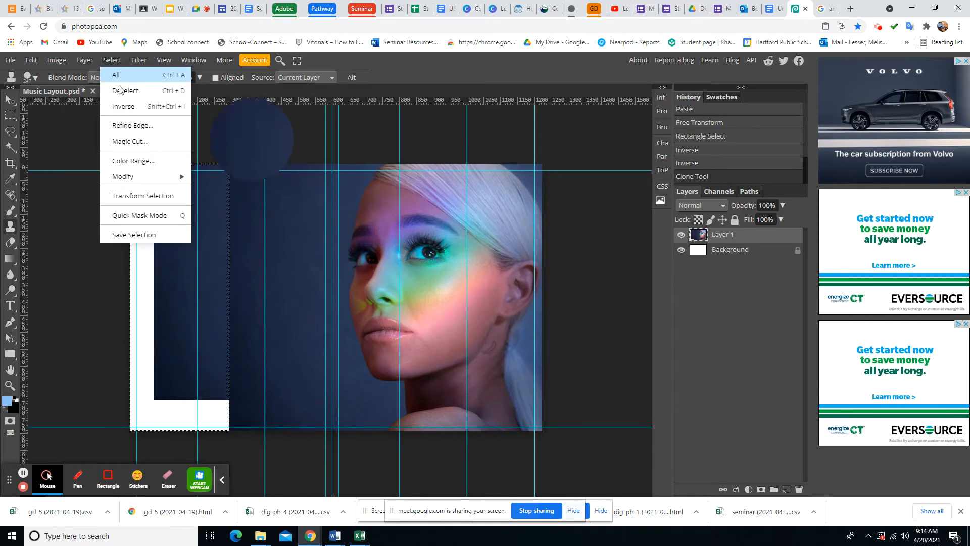
click(124, 104)
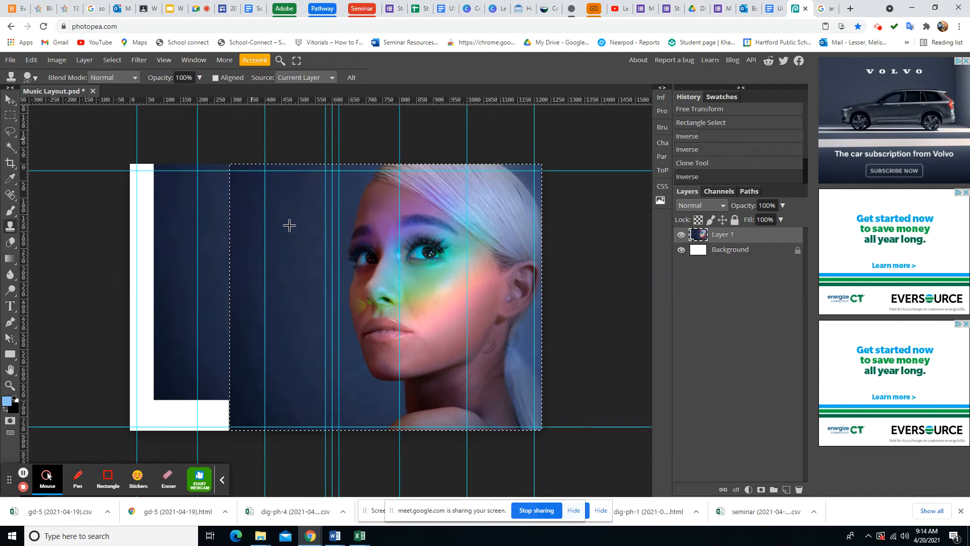
click(106, 59)
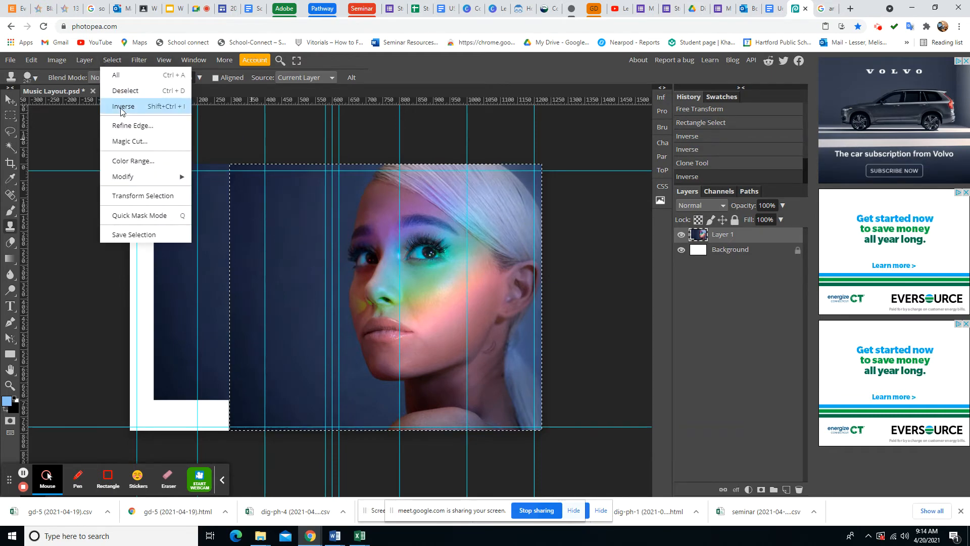
click(124, 104)
mouse_move(147, 185)
mouse_down()
mouse_move(151, 396)
mouse_move(169, 152)
mouse_move(182, 225)
mouse_move(185, 343)
mouse_move(174, 281)
mouse_up()
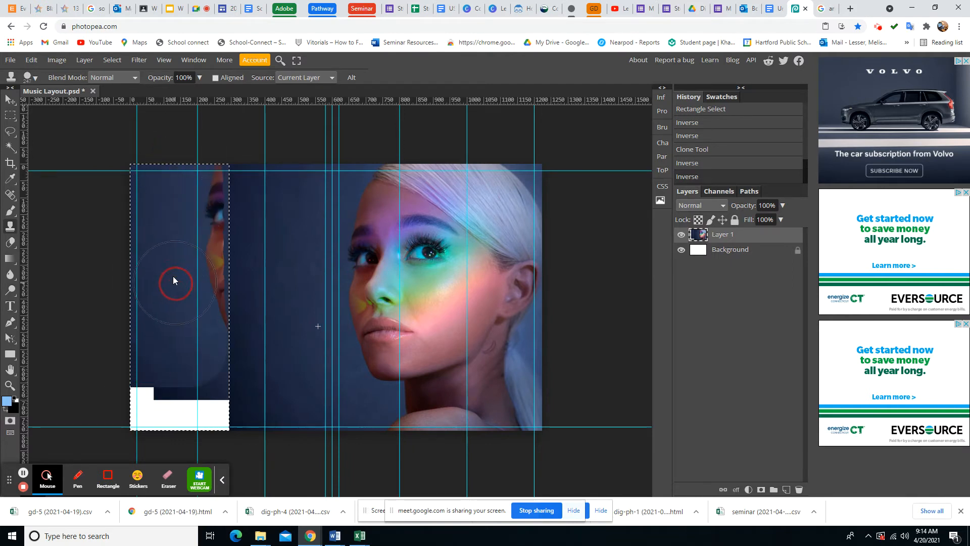
click(161, 237)
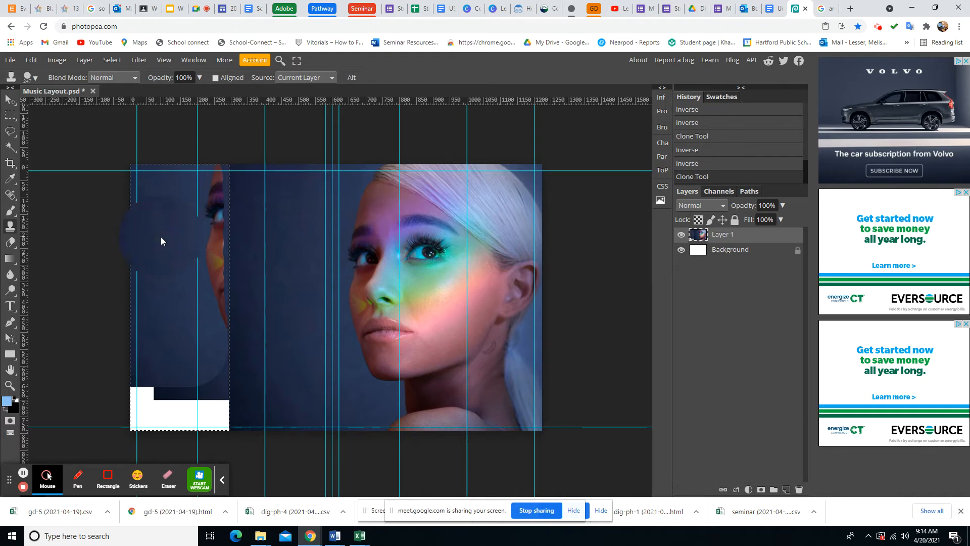
click(709, 167)
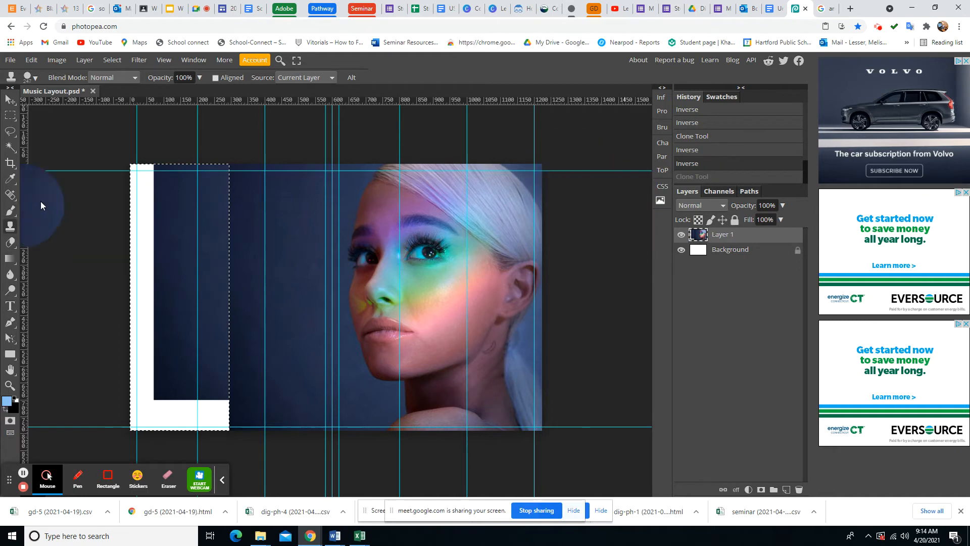
Clone the backdrop down the left page's white outer edge, clear the selection and clone over the white remaining along the page bottom.
drag(151, 183, 153, 362)
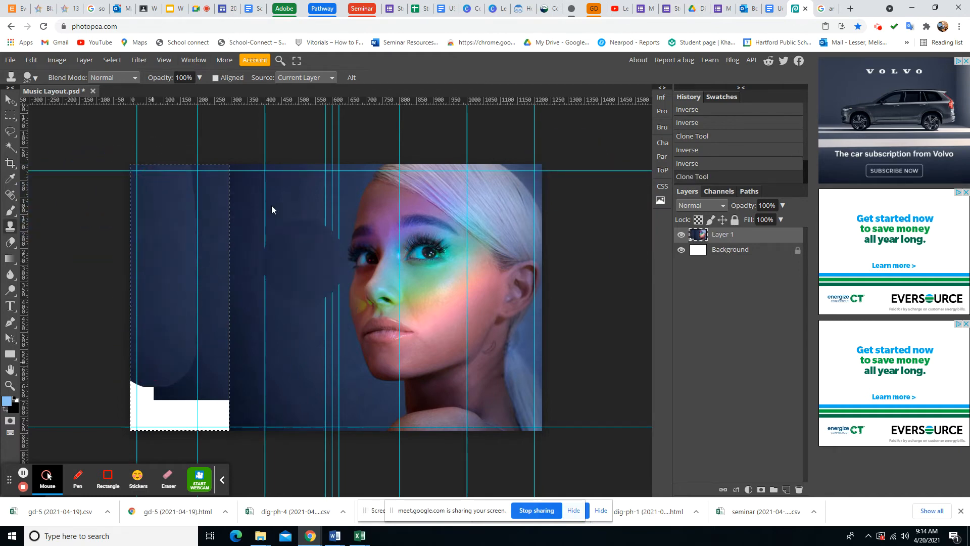
click(113, 60)
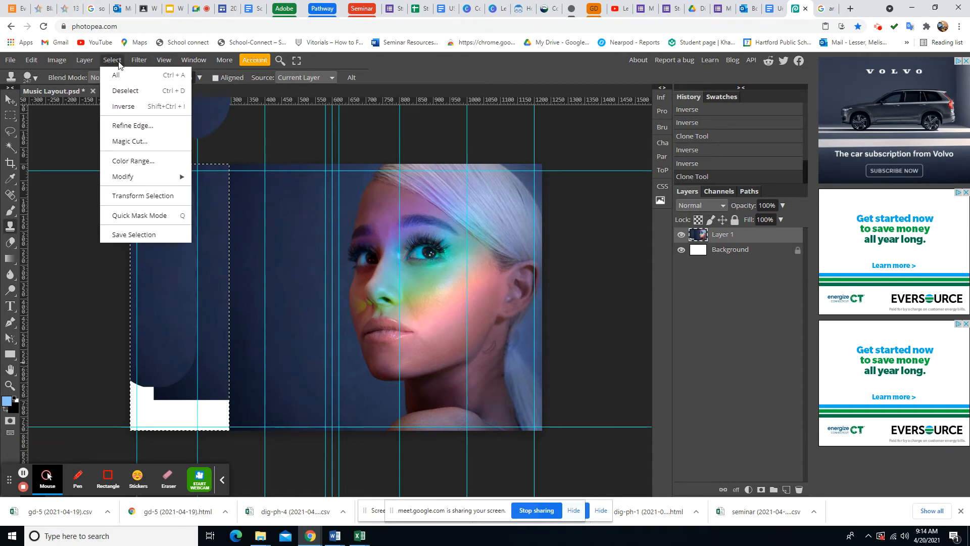
click(126, 91)
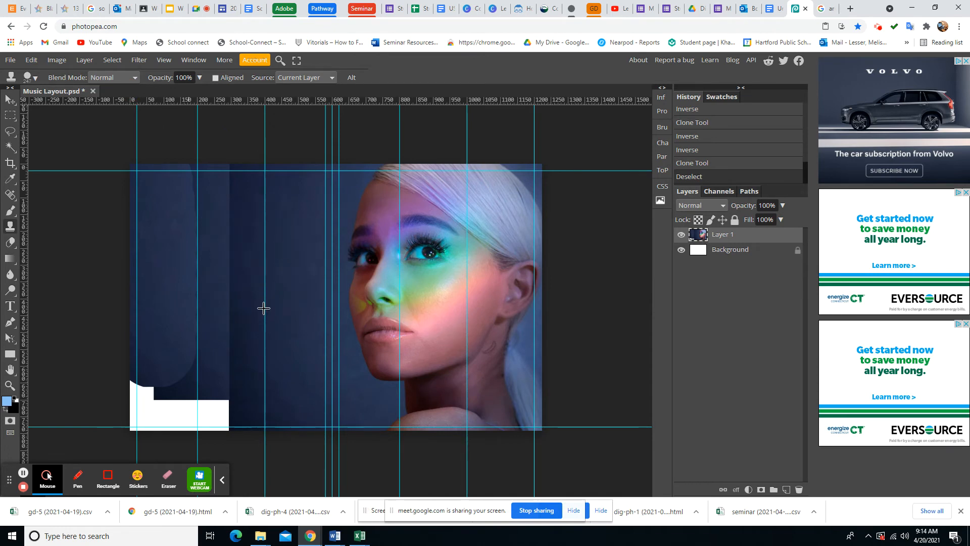
click(162, 399)
mouse_move(163, 416)
mouse_down()
mouse_move(183, 416)
mouse_move(186, 403)
mouse_move(196, 428)
mouse_up()
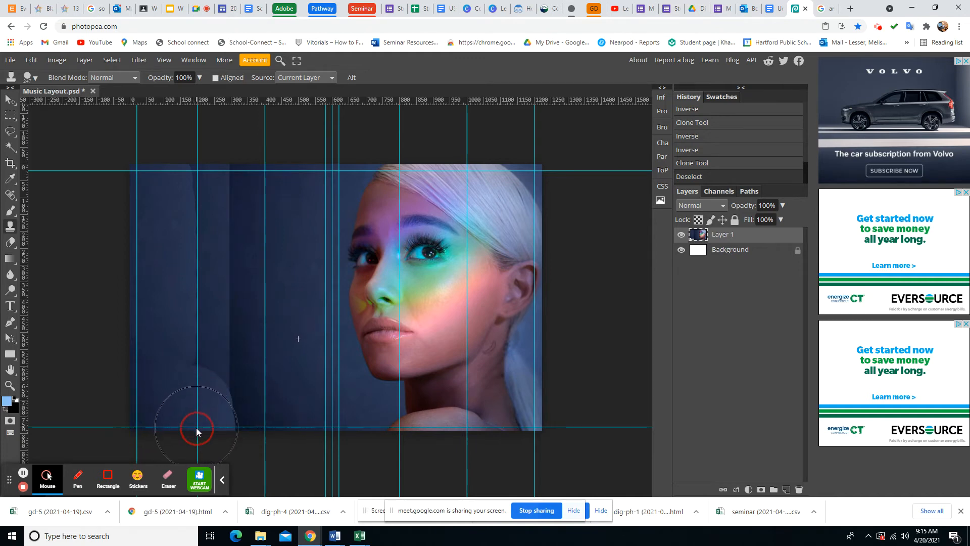
Blend the seams between the cloned and original backdrop on the left page using the Smudge tool with a large brush.
right_click(9, 281)
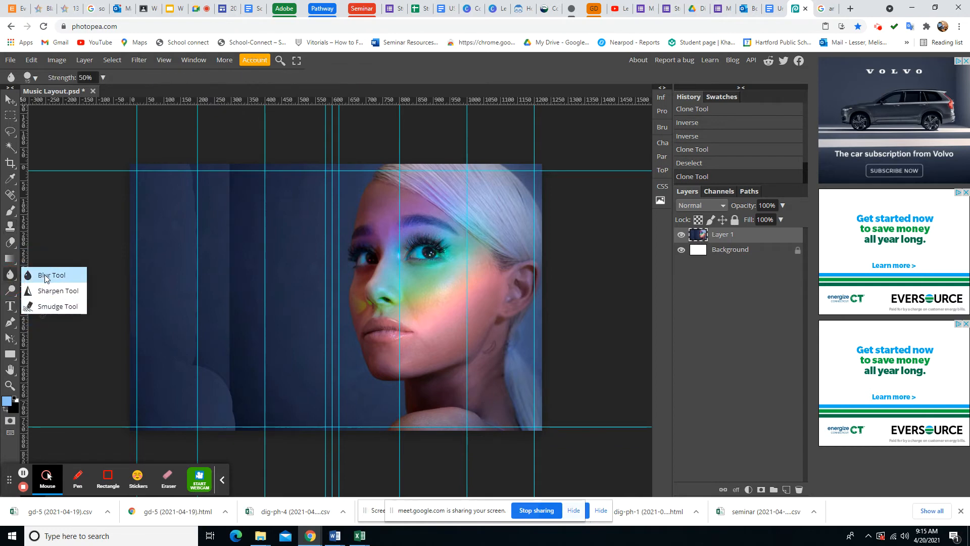
click(57, 306)
click(36, 78)
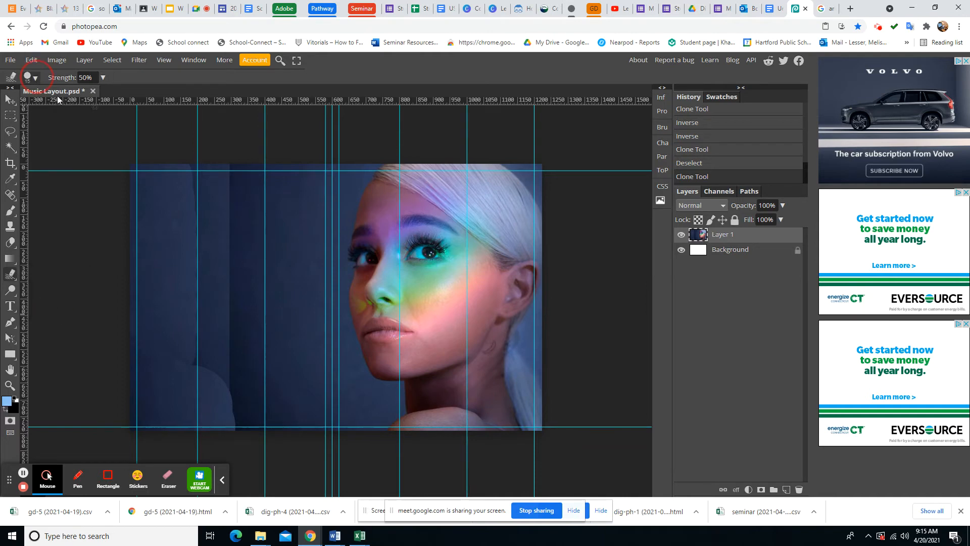
click(83, 106)
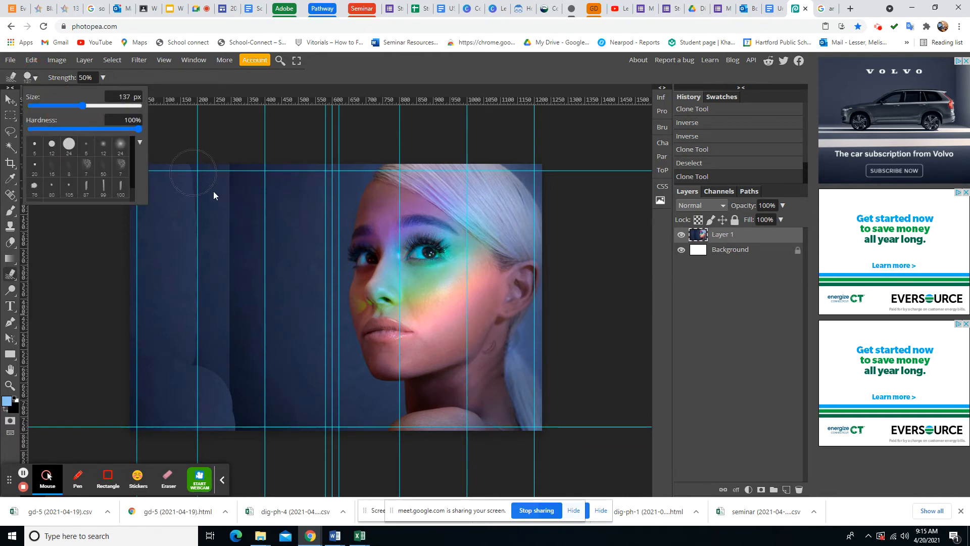
click(101, 105)
mouse_move(222, 186)
mouse_down()
mouse_move(214, 232)
mouse_move(222, 153)
mouse_move(208, 174)
mouse_move(217, 174)
mouse_move(243, 262)
mouse_move(195, 338)
mouse_move(259, 386)
mouse_move(239, 396)
mouse_move(242, 384)
mouse_up()
mouse_move(252, 334)
mouse_down()
mouse_move(207, 299)
mouse_move(218, 303)
mouse_move(217, 274)
mouse_move(238, 262)
mouse_move(249, 226)
mouse_move(256, 232)
mouse_move(243, 206)
mouse_move(250, 198)
mouse_move(241, 373)
mouse_move(230, 374)
mouse_move(242, 398)
mouse_move(236, 408)
mouse_move(254, 416)
mouse_move(236, 415)
mouse_move(250, 429)
mouse_move(193, 391)
mouse_move(151, 403)
mouse_up()
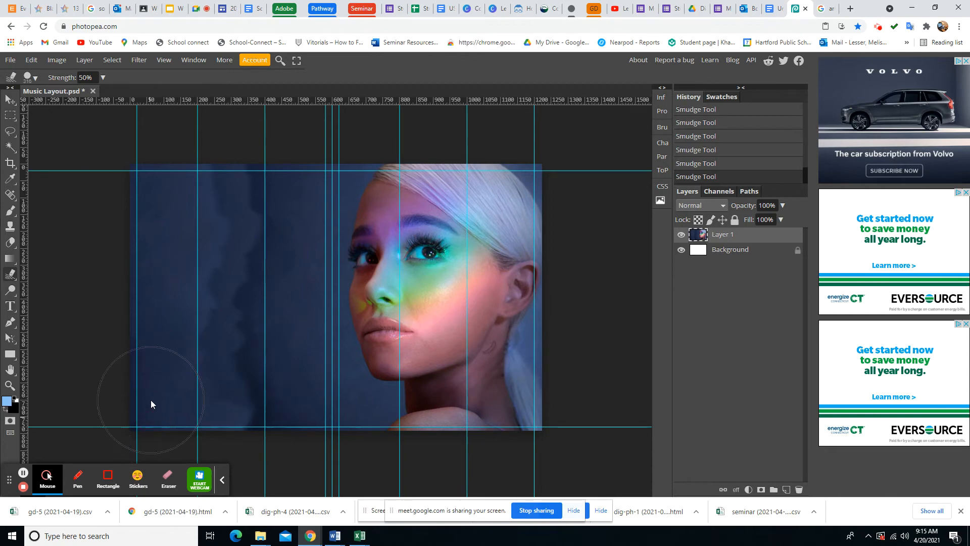
mouse_move(197, 338)
mouse_down()
mouse_move(208, 353)
mouse_move(255, 330)
mouse_move(247, 297)
mouse_move(241, 328)
mouse_up()
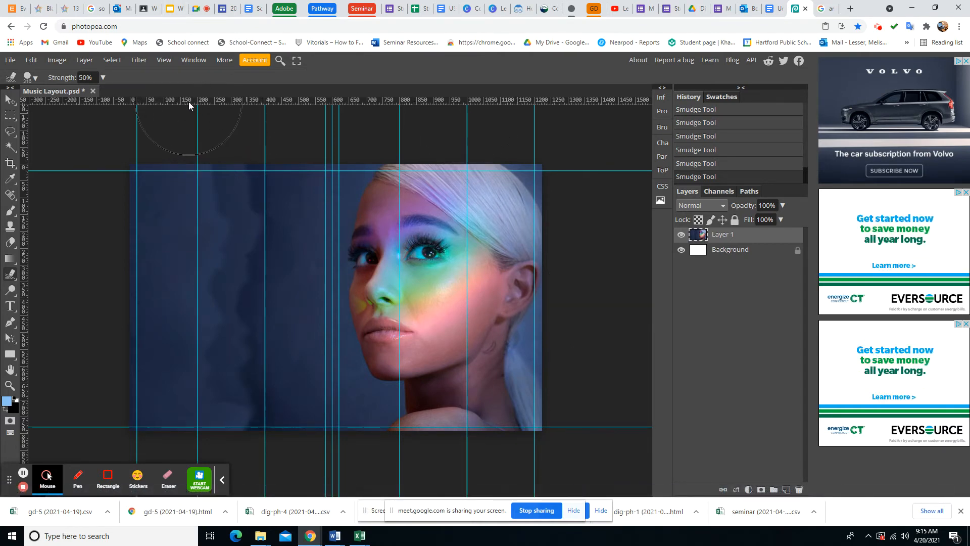
Add a horizontal guide at the portrait's eye level and draw a text box above it between the left page's margin and gutter guides.
click(6, 100)
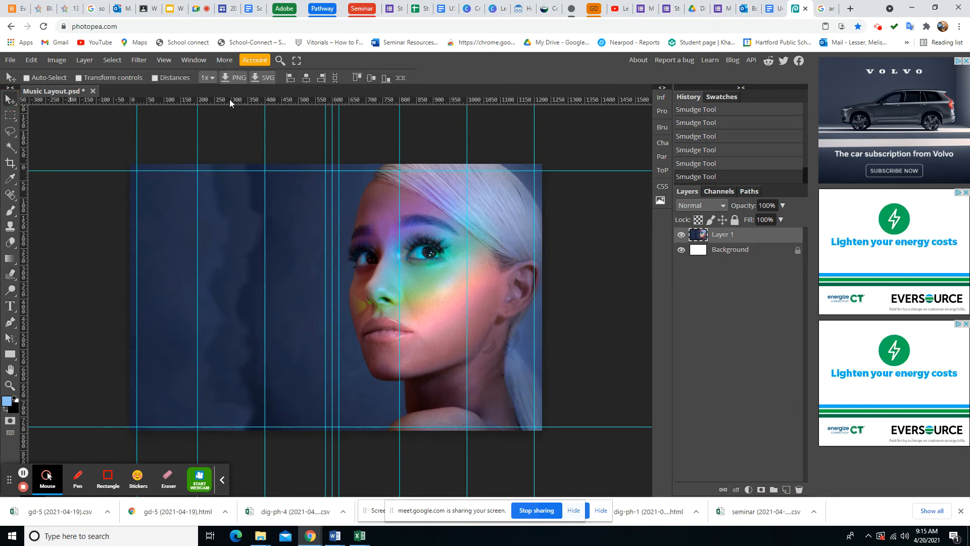
drag(229, 99, 231, 254)
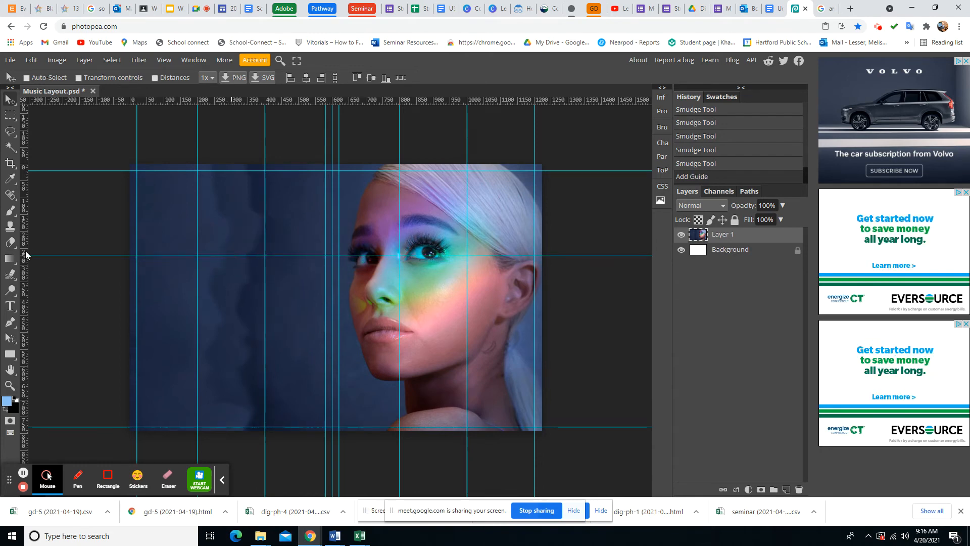
click(11, 306)
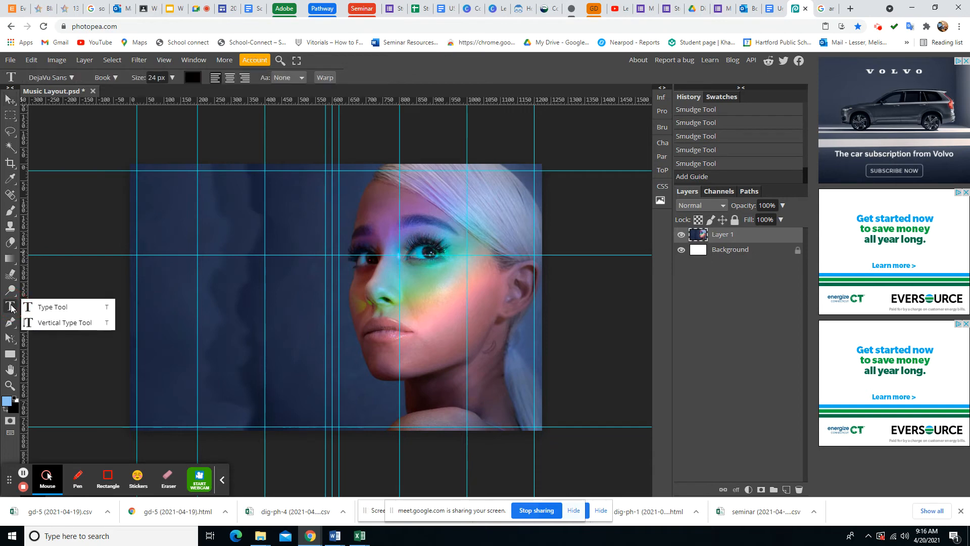
click(46, 308)
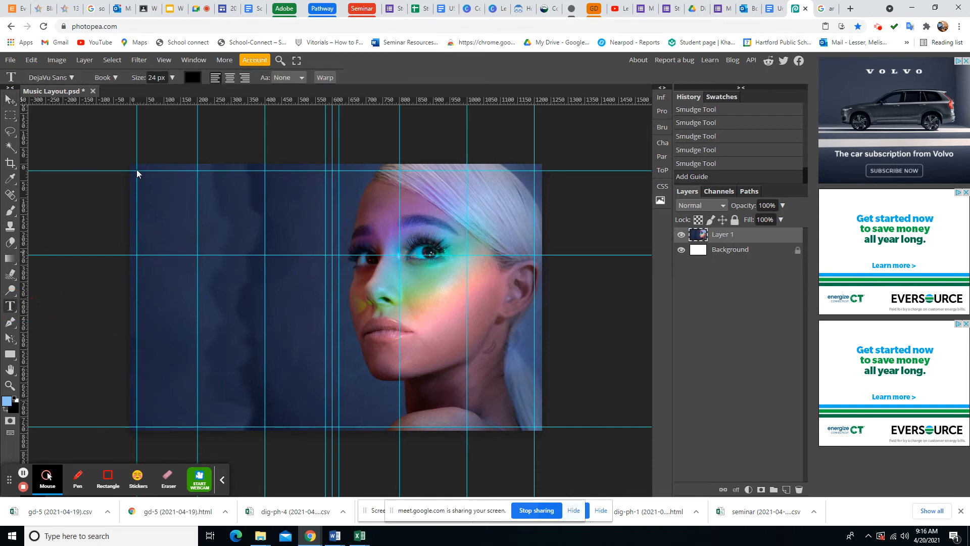
drag(137, 171, 324, 255)
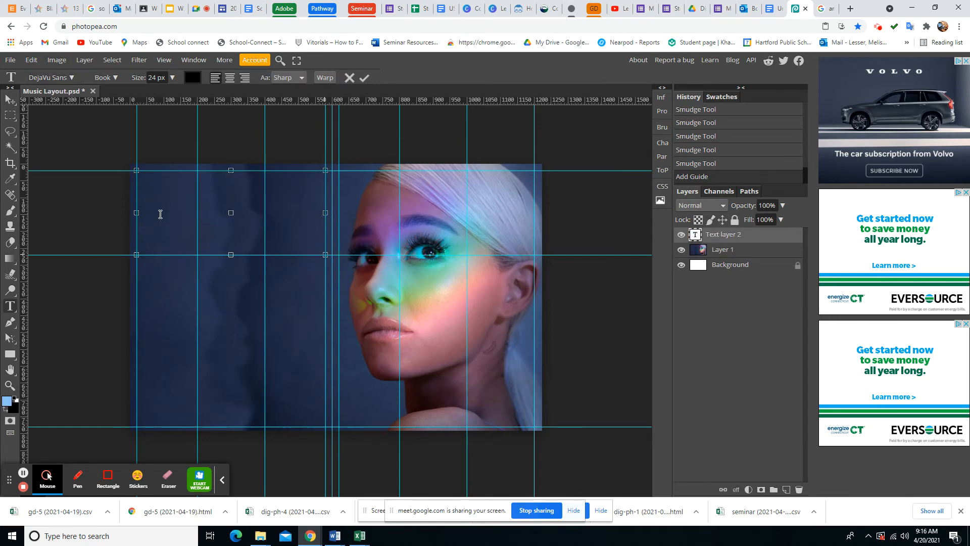
Set the new text box's font size to 74 px and its text color to the lavender 969abd sampled from the portrait.
click(150, 190)
click(173, 77)
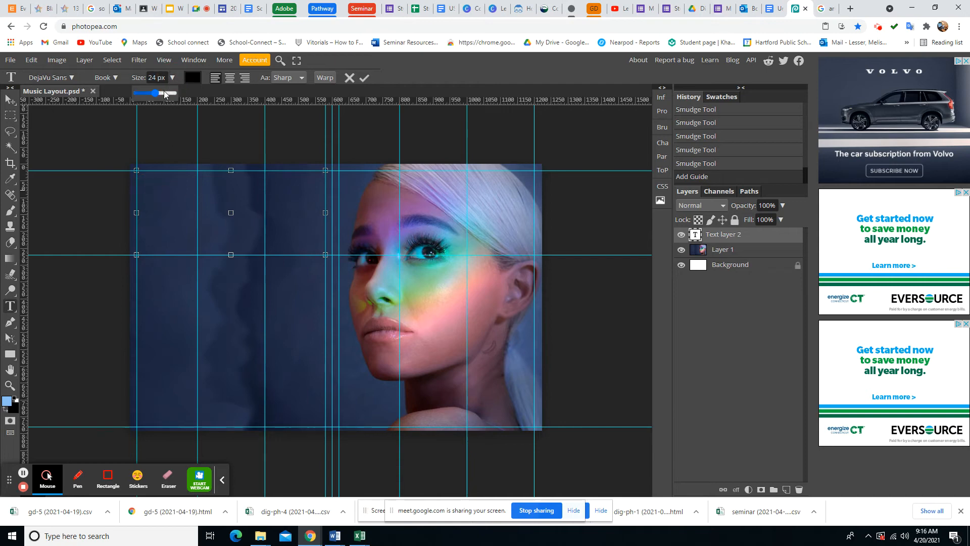
click(167, 95)
click(192, 78)
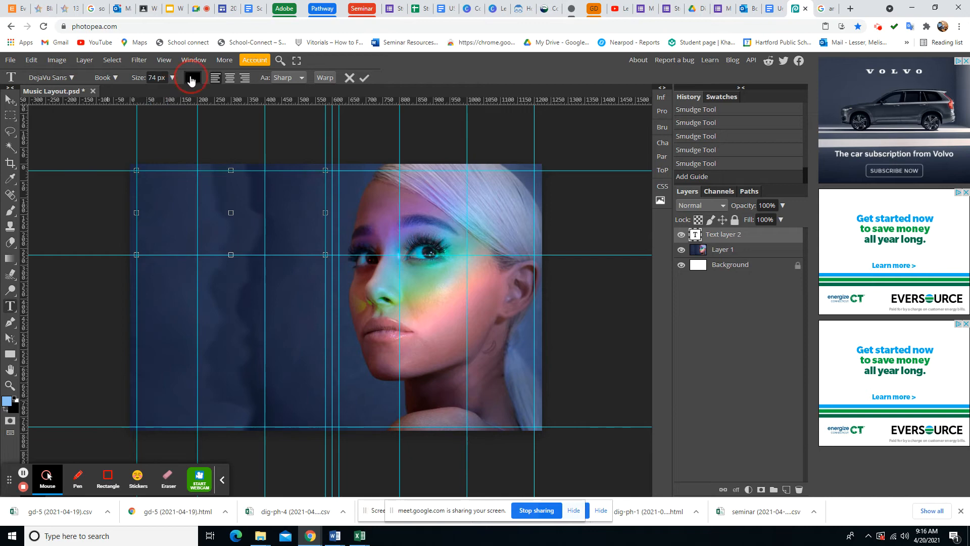
click(384, 263)
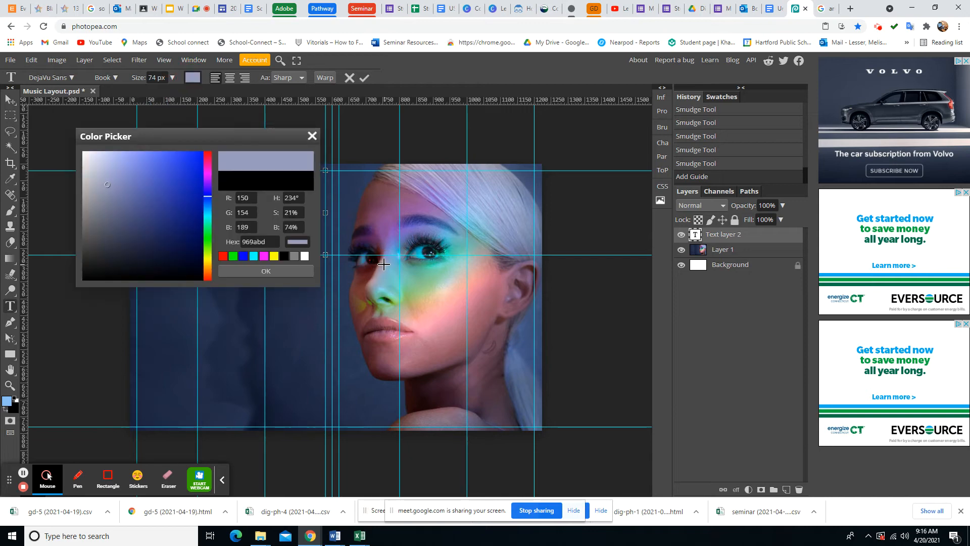
click(277, 268)
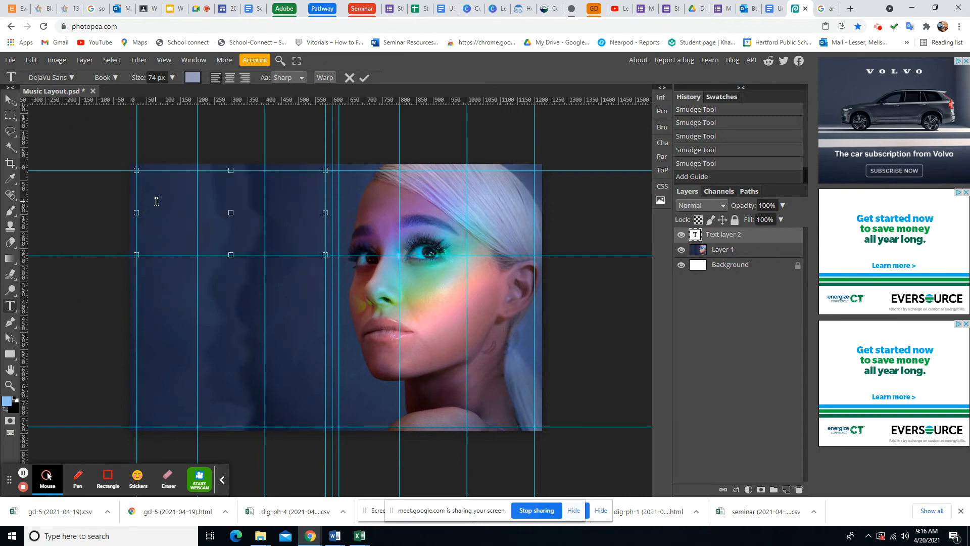
Enter "HEADLINE" in the text box and enlarge the text to 107 px.
text(HEADL)
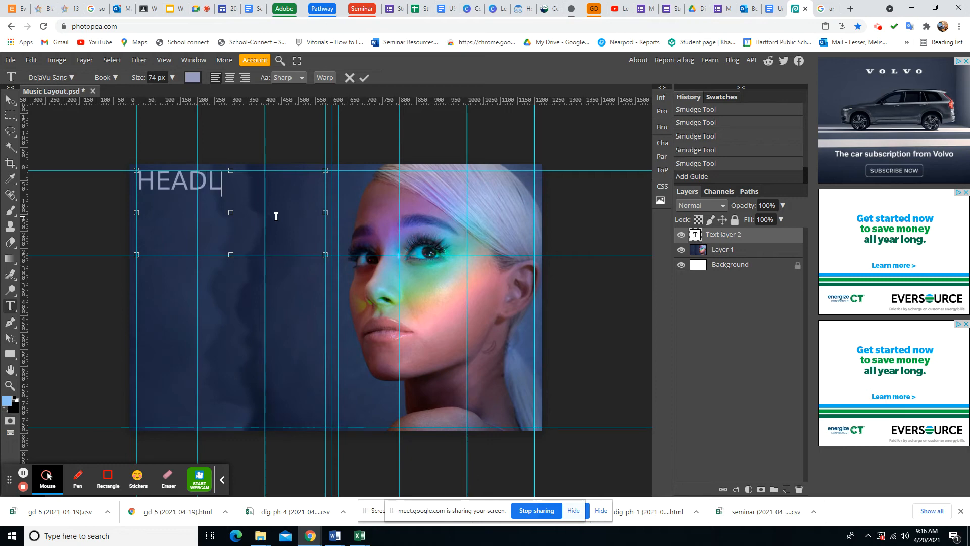
text(INE)
drag(262, 186, 146, 192)
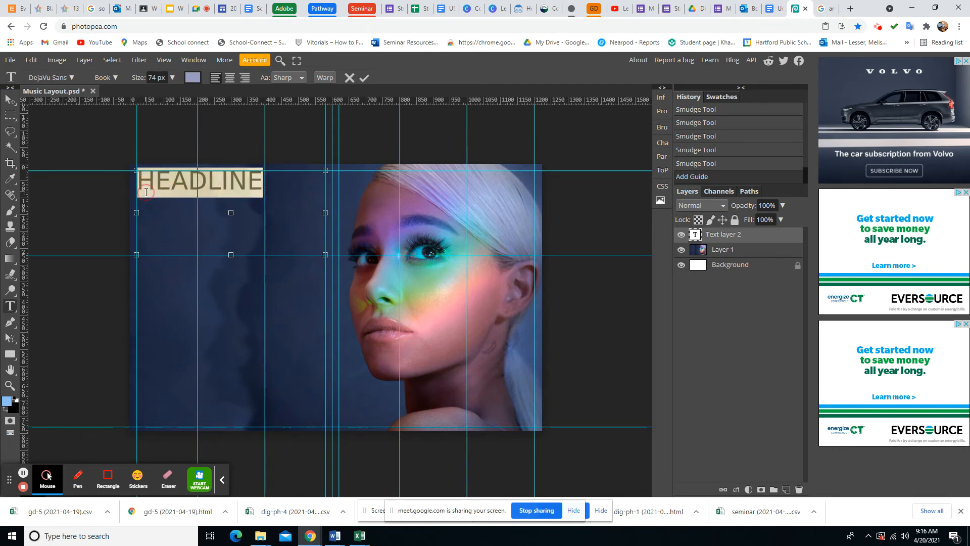
click(172, 77)
drag(162, 93, 170, 97)
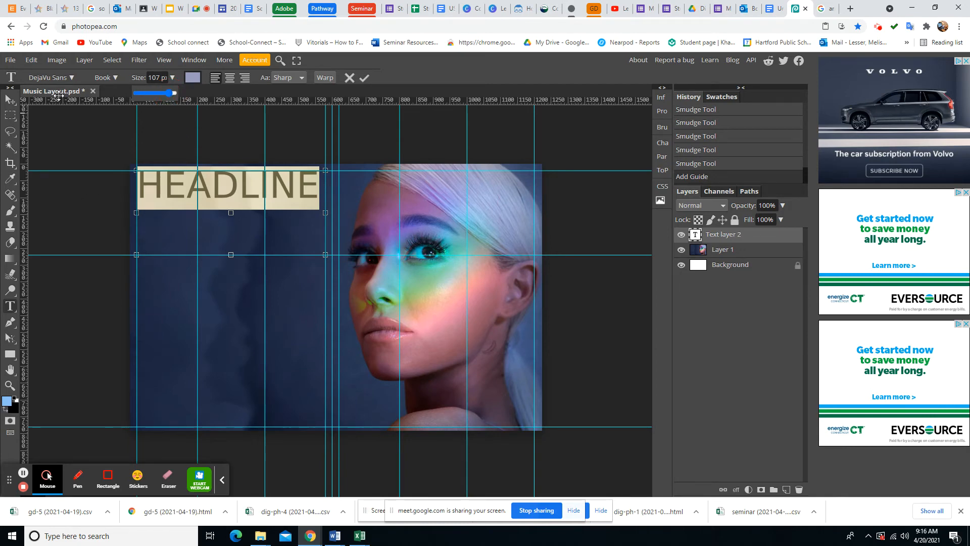
Try the Destroy font on the headline text.
click(67, 78)
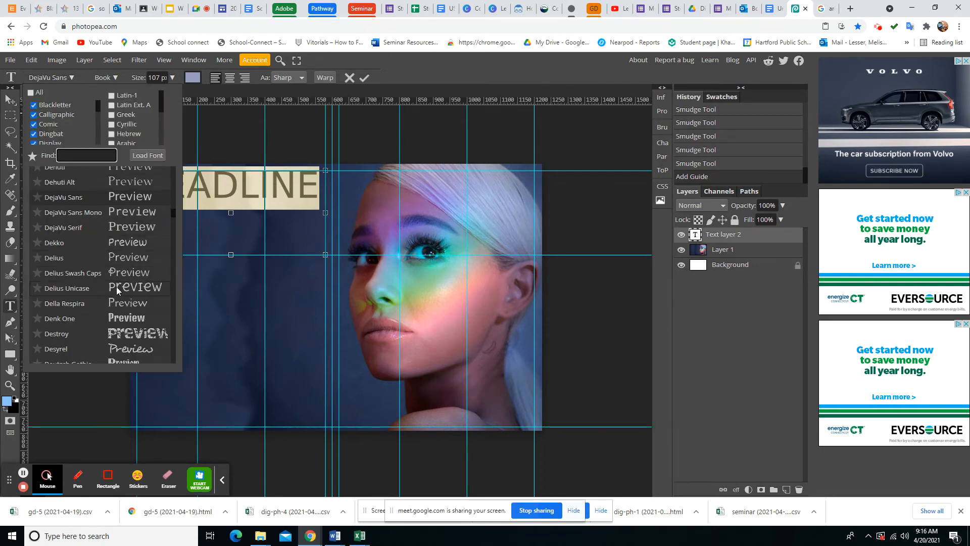
scroll(117, 290, down, 2)
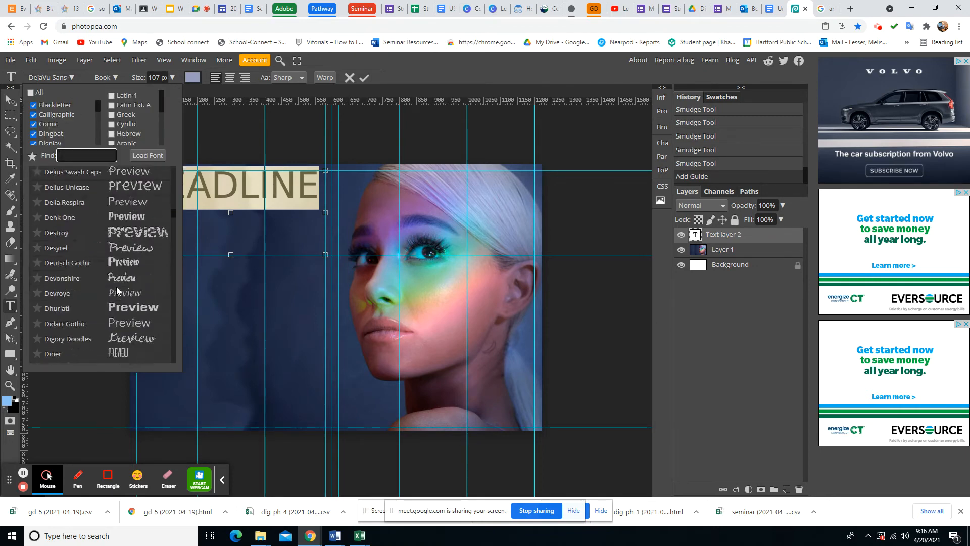
click(124, 231)
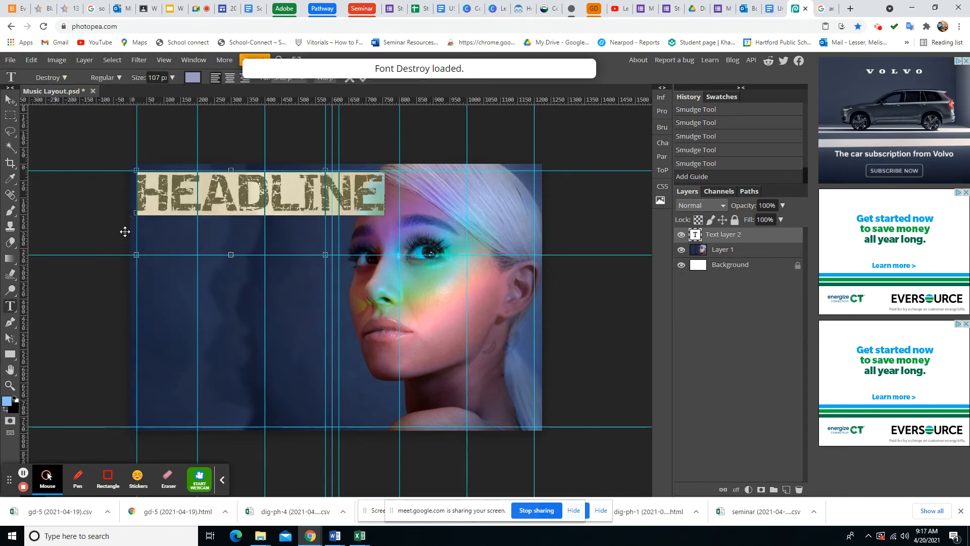
Browse the font list and change the headline's font to FontleroyBrown.
click(66, 77)
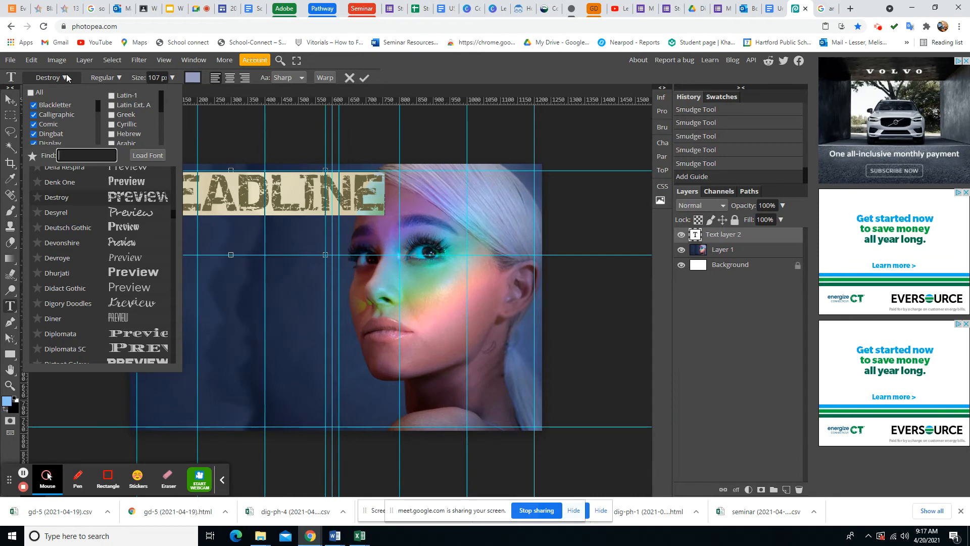
scroll(116, 277, down, 7)
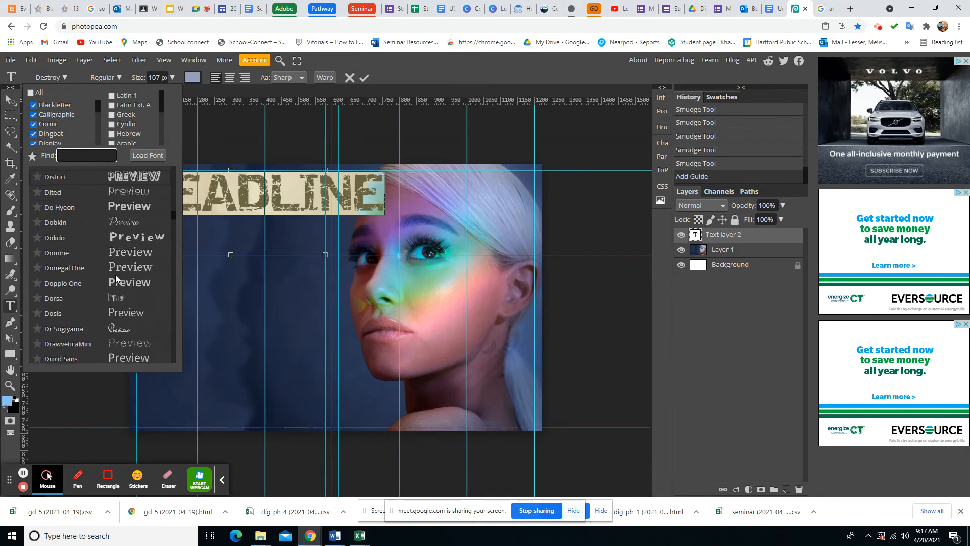
scroll(116, 277, down, 5)
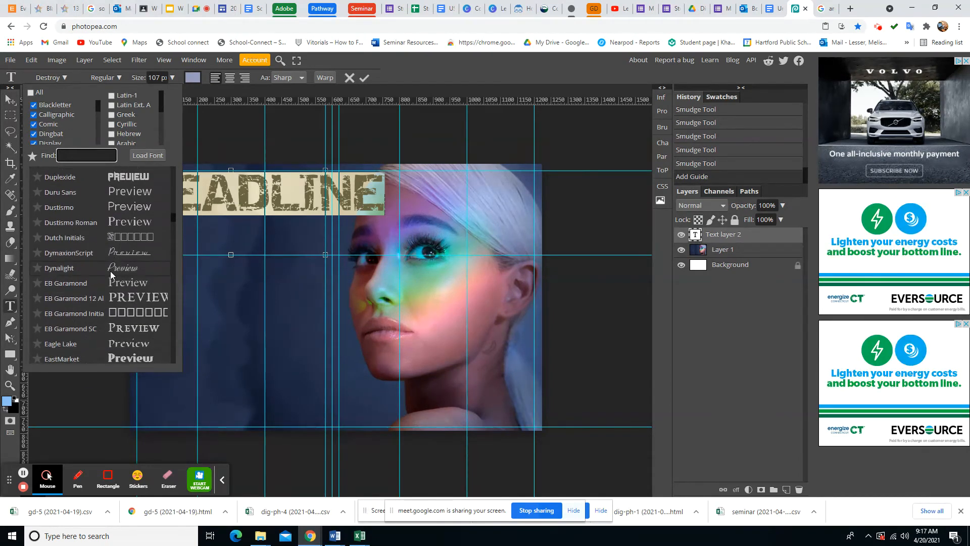
scroll(112, 275, down, 5)
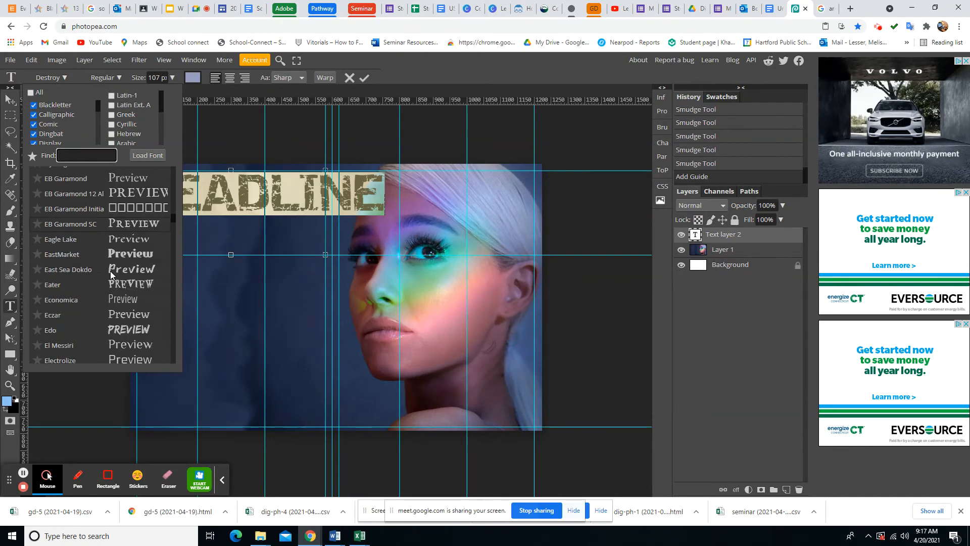
scroll(112, 276, down, 6)
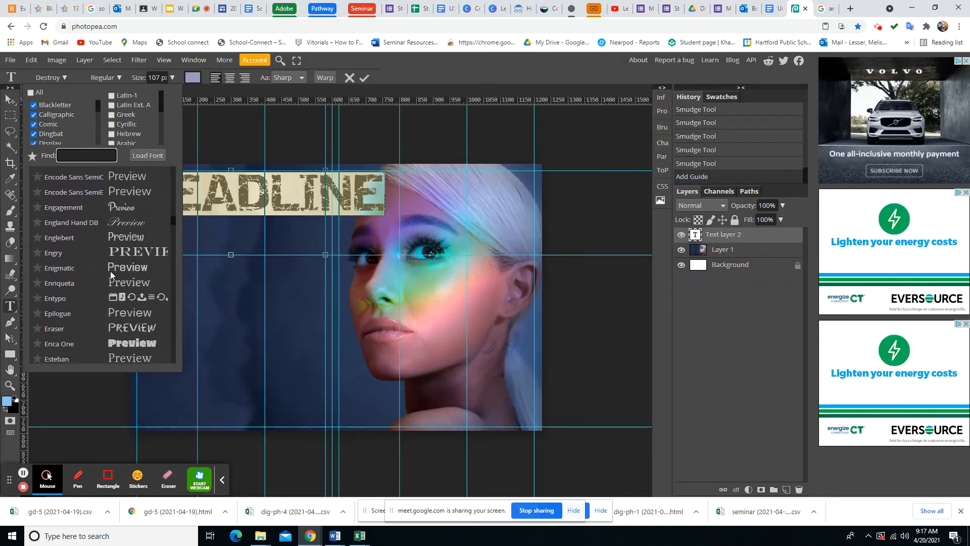
scroll(111, 275, down, 6)
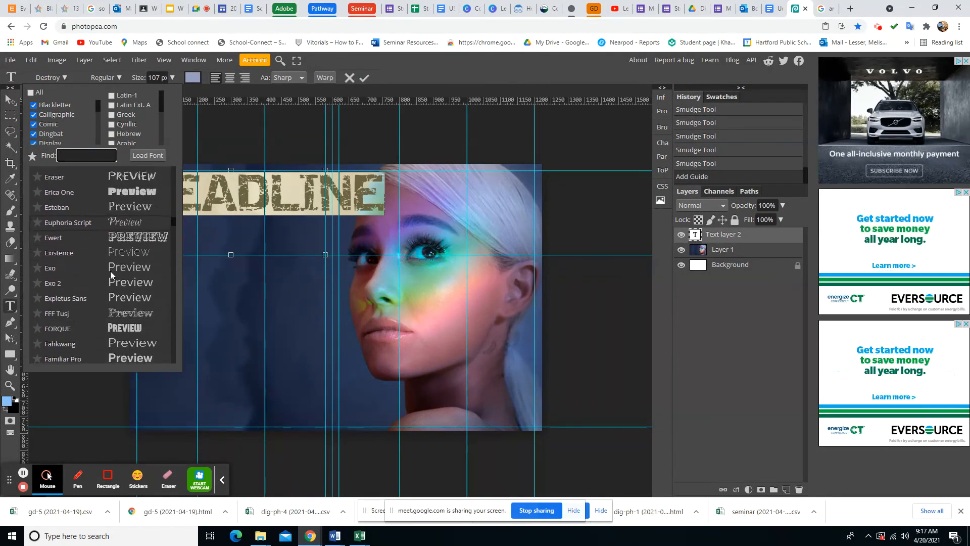
scroll(110, 273, down, 6)
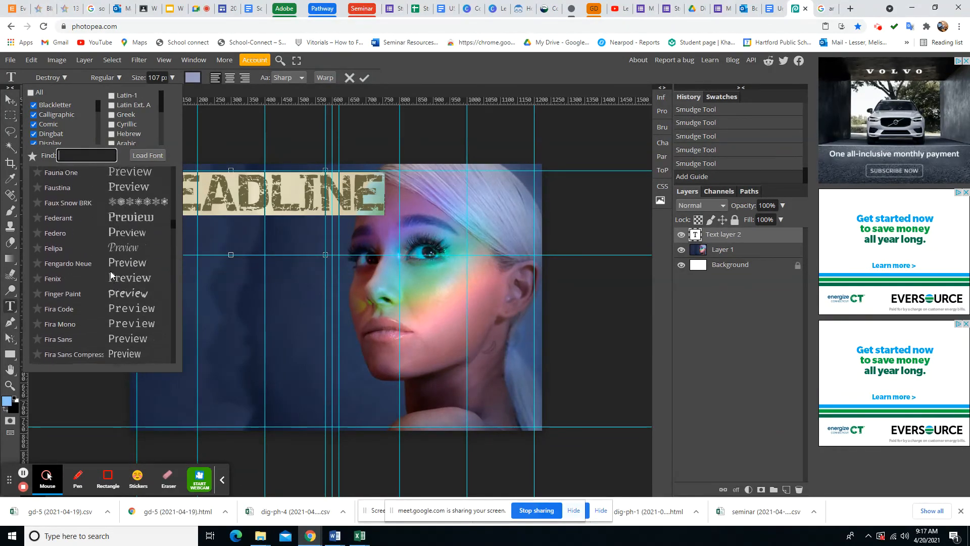
scroll(110, 273, down, 6)
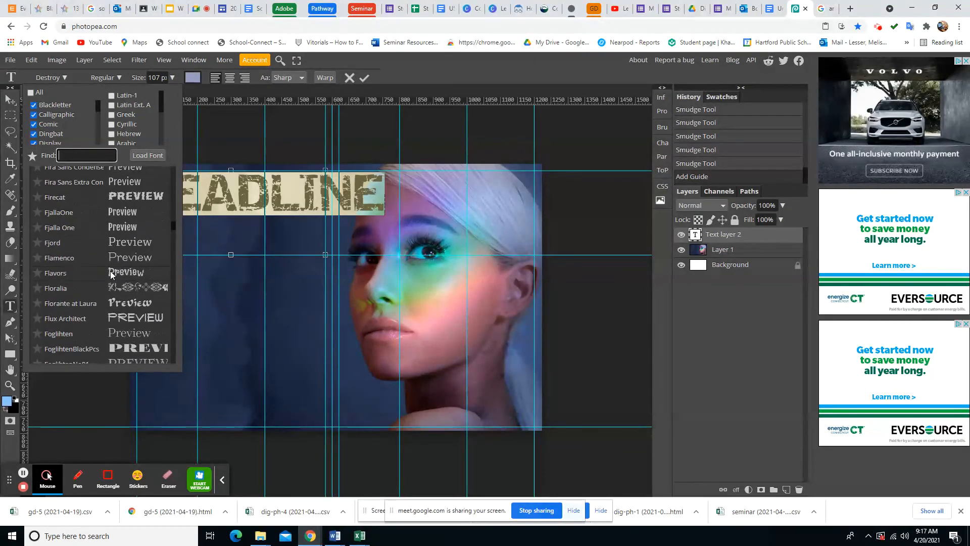
scroll(111, 275, down, 3)
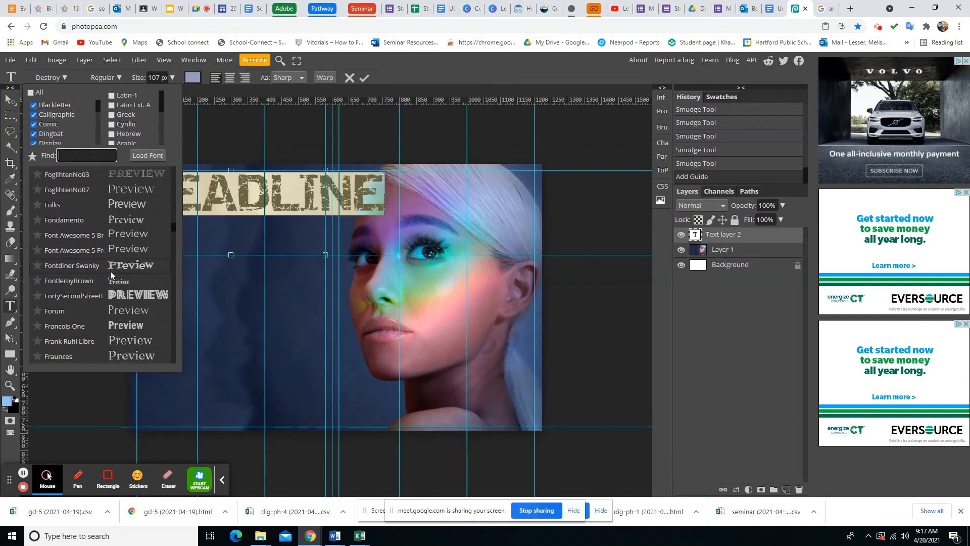
click(114, 230)
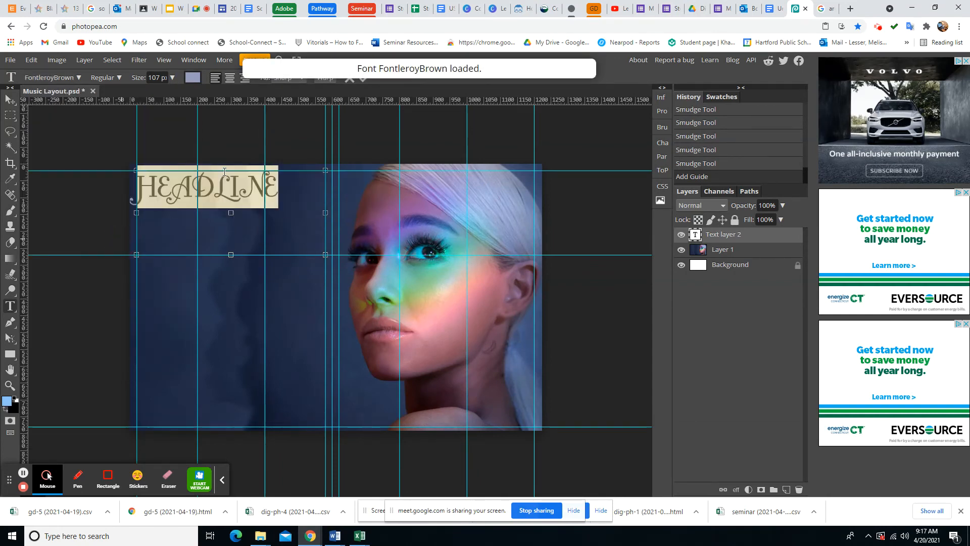
Enlarge the headline to 141 px and move it down toward the eye-level guide on the left page.
click(172, 77)
drag(173, 92, 173, 93)
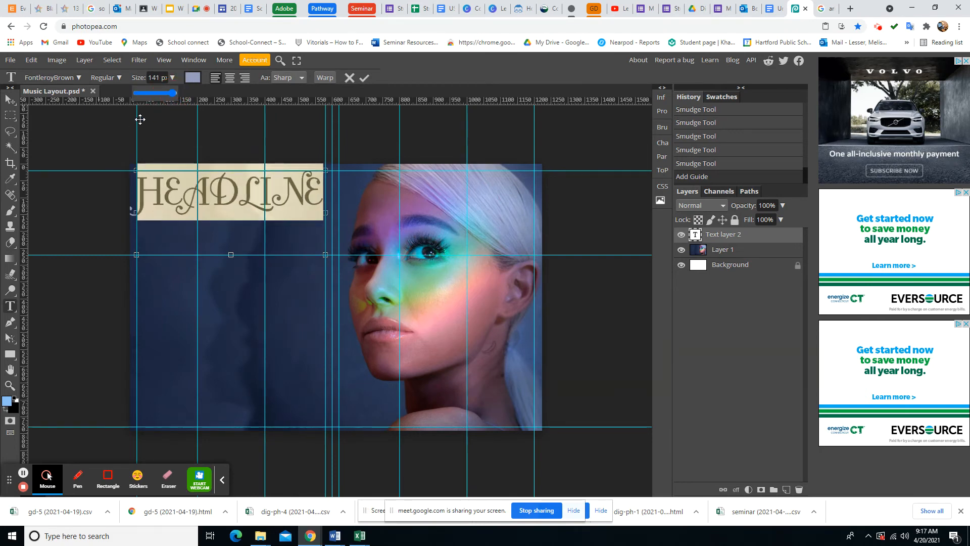
click(10, 99)
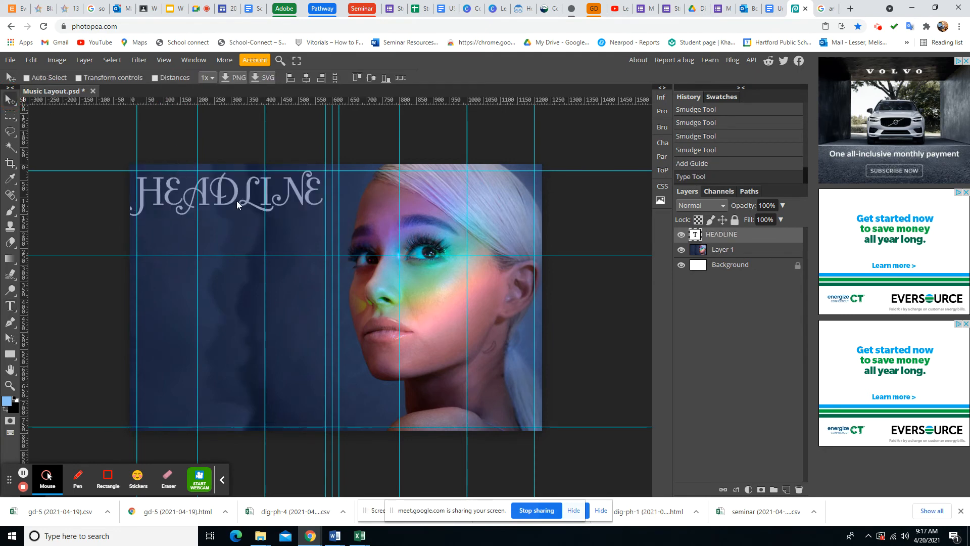
drag(236, 201, 240, 217)
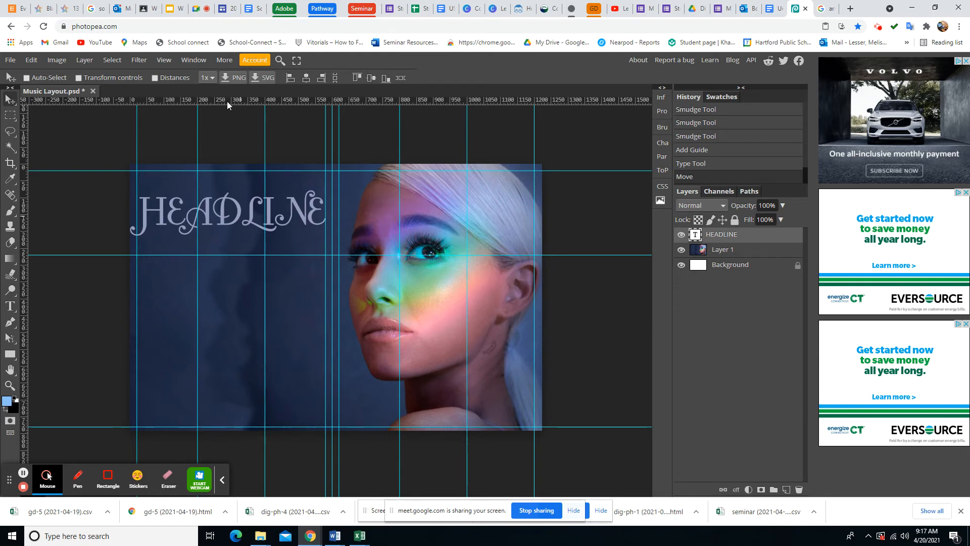
Check the Music Magazine Layout requirements slide, return to Photopea and add a horizontal guide just above the eye-level guide.
click(175, 8)
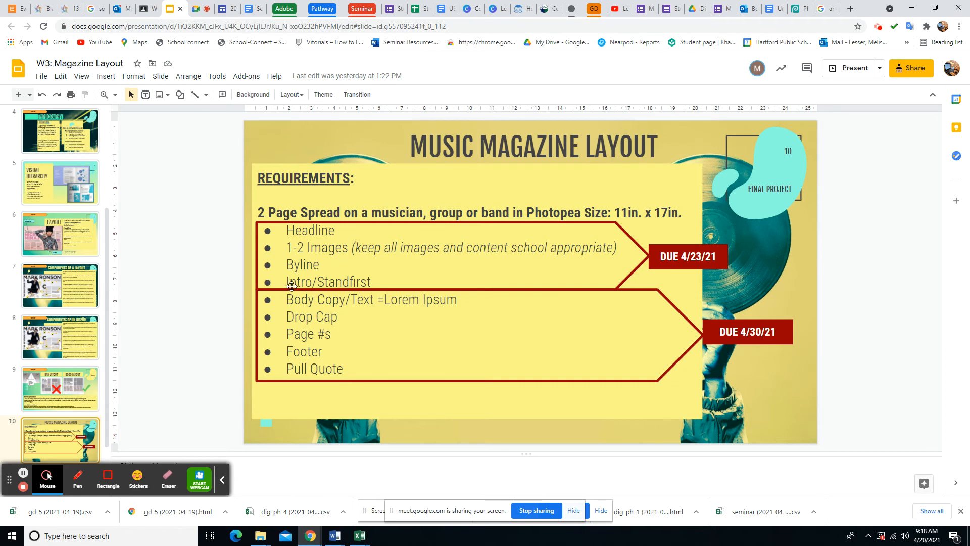
click(798, 8)
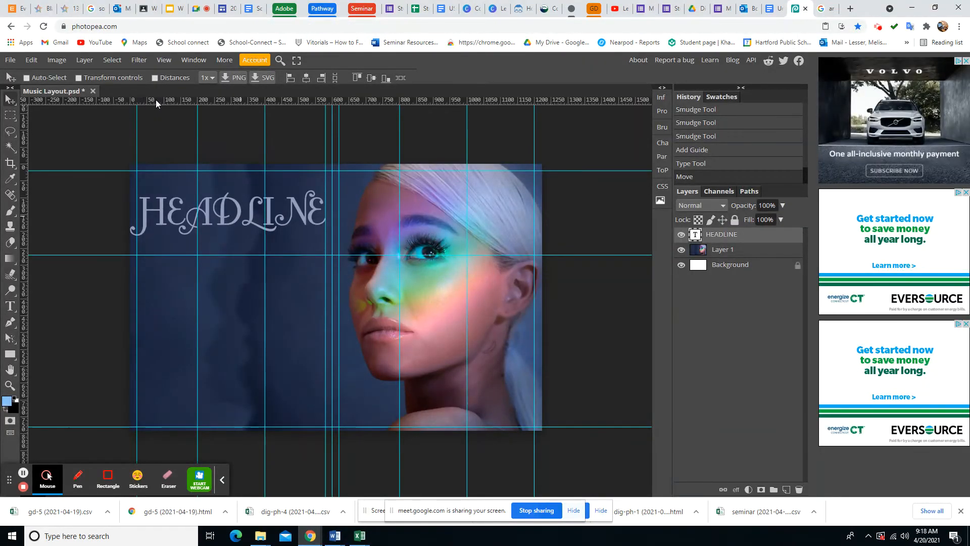
drag(156, 99, 163, 243)
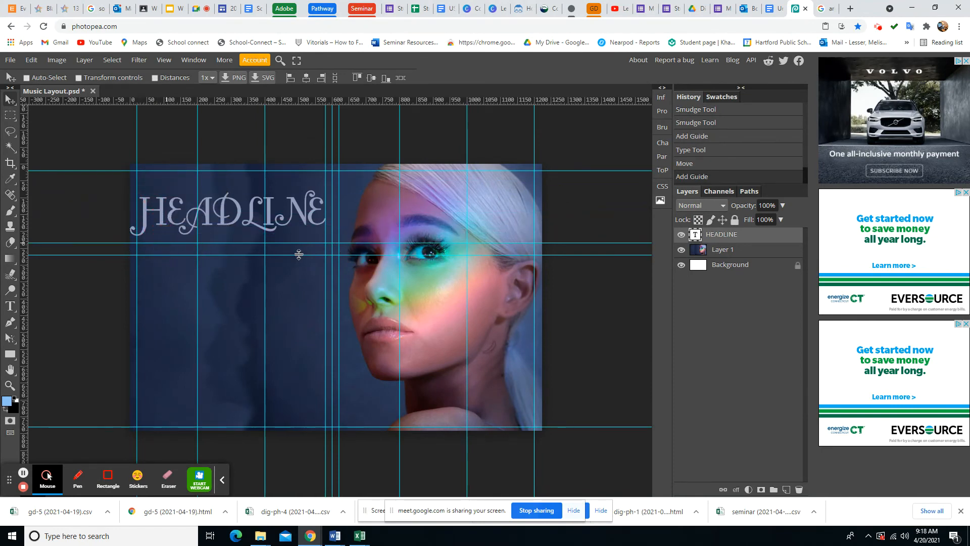
Draw a text box between the two guides below the headline, enter "By Me" as the byline and extend the box downward.
click(10, 306)
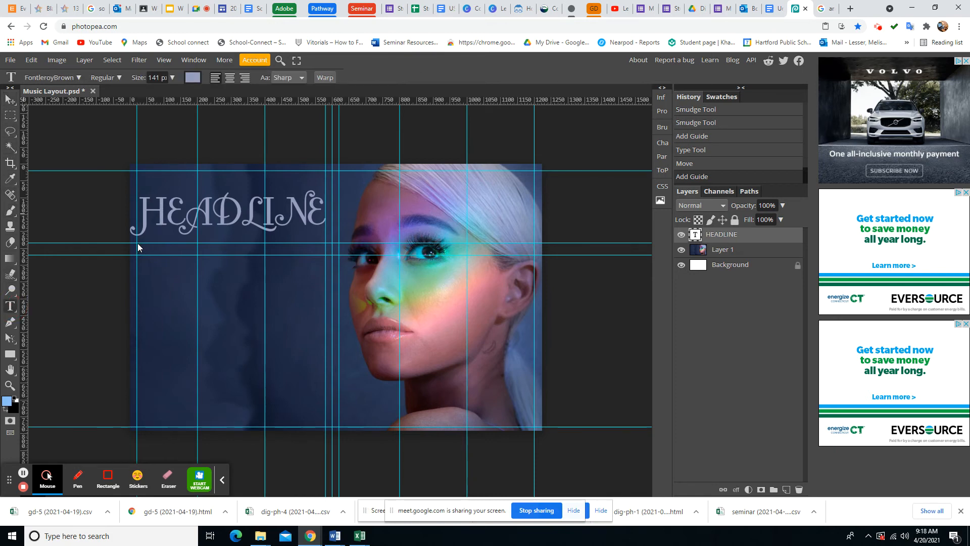
drag(138, 244, 324, 254)
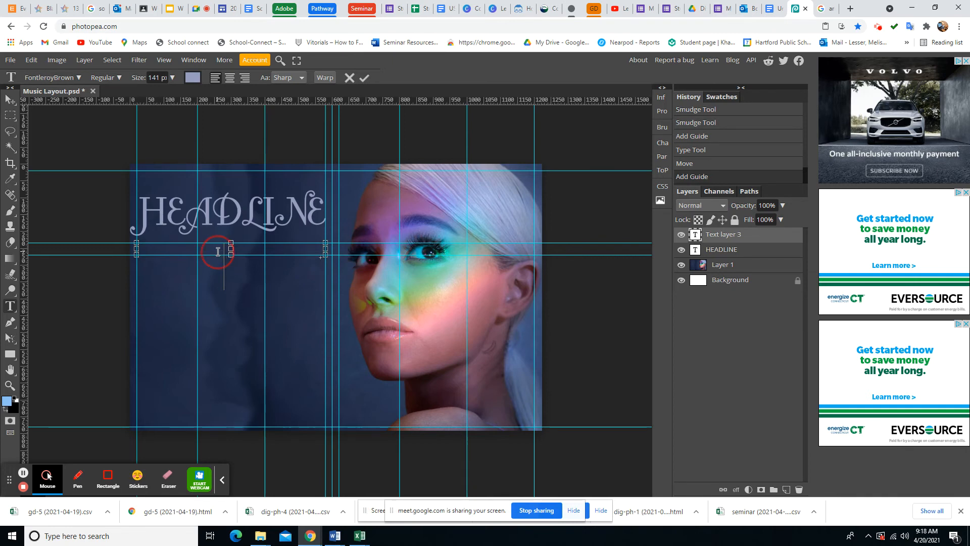
drag(225, 256, 147, 256)
drag(231, 255, 232, 291)
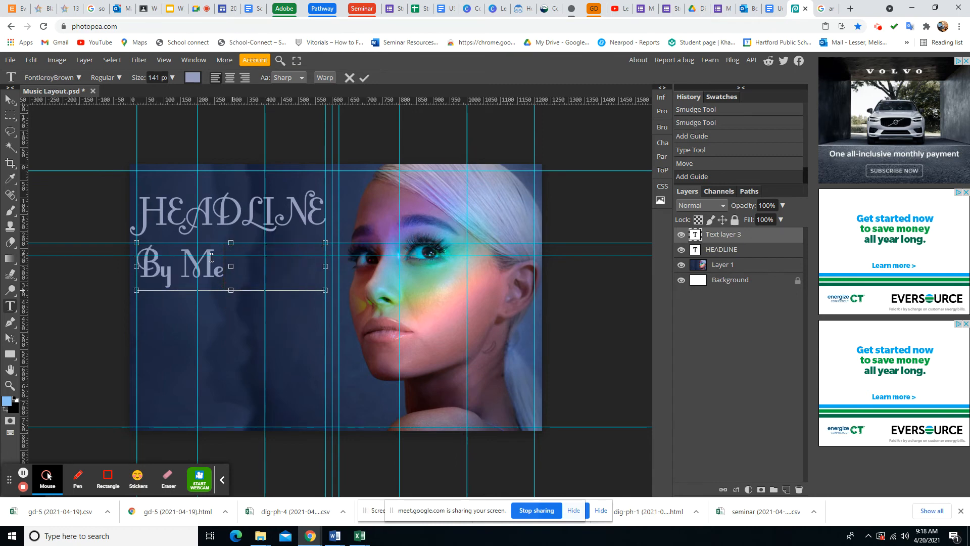
Reduce the byline text to 34 px and shrink its box to end at the eye-level guide.
key(ctrl+a)
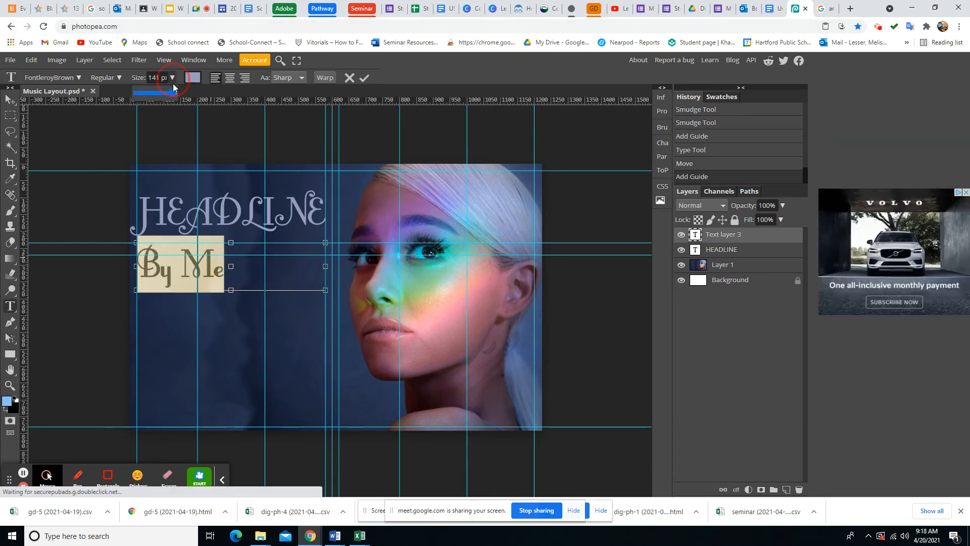
click(172, 77)
drag(172, 93, 158, 96)
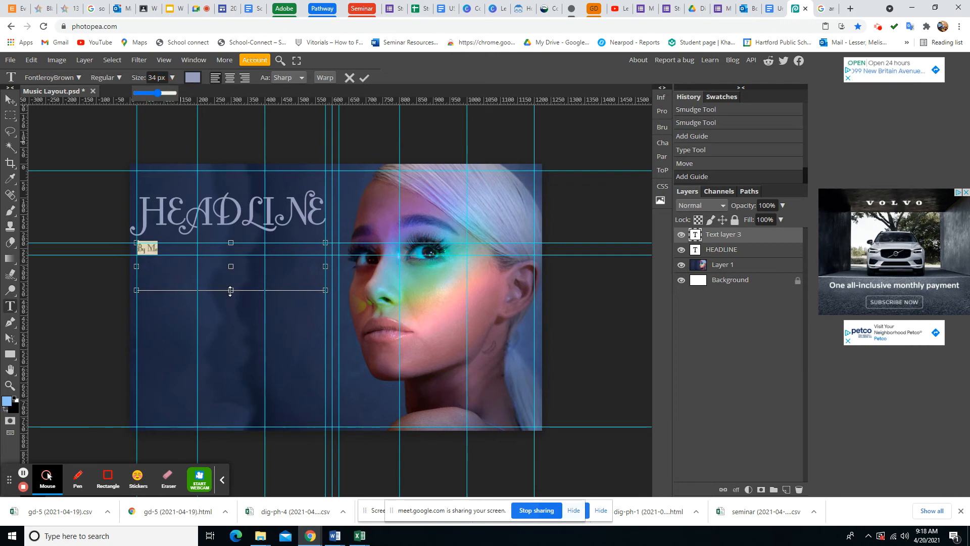
drag(226, 290, 228, 253)
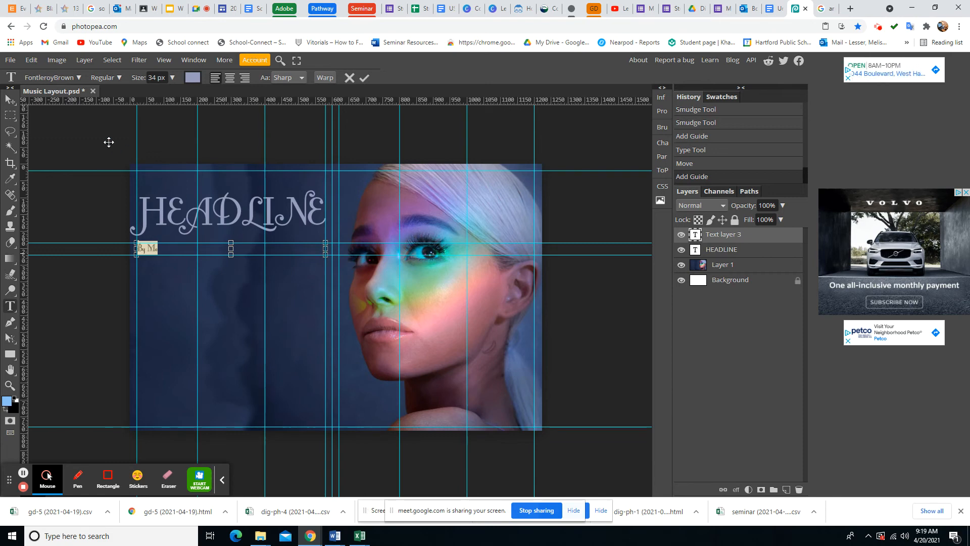
Add a horizontal guide just above the portrait's lips and draw a text box between it and the eye-level guide on the left page.
drag(178, 100, 172, 316)
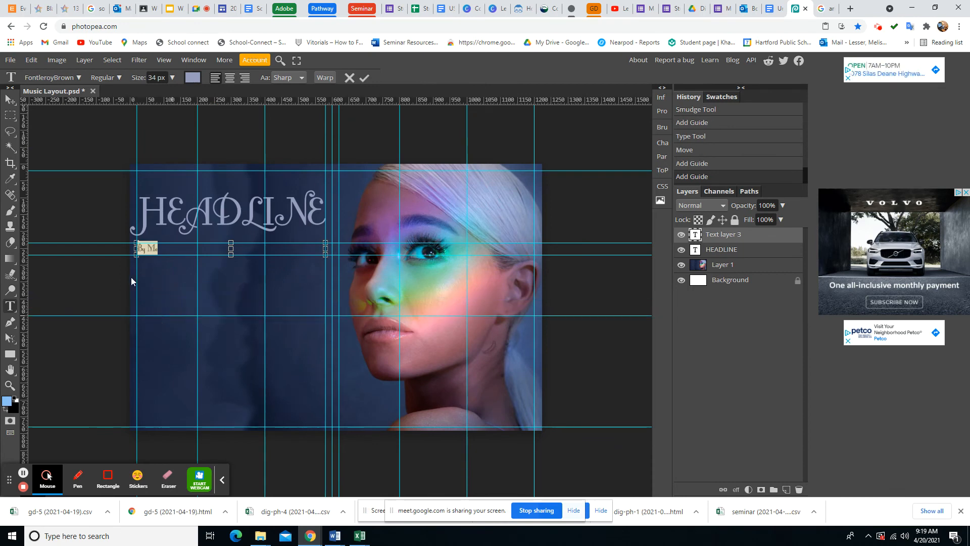
click(10, 307)
drag(136, 255, 324, 316)
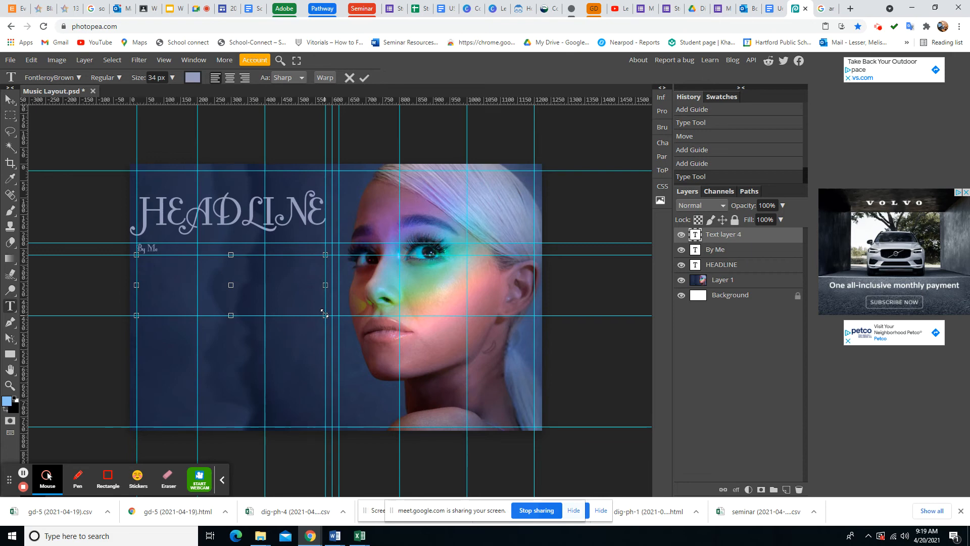
Search the web for "lorem ipsum" in a new browser tab and open the loremipsum.io generator site.
click(851, 9)
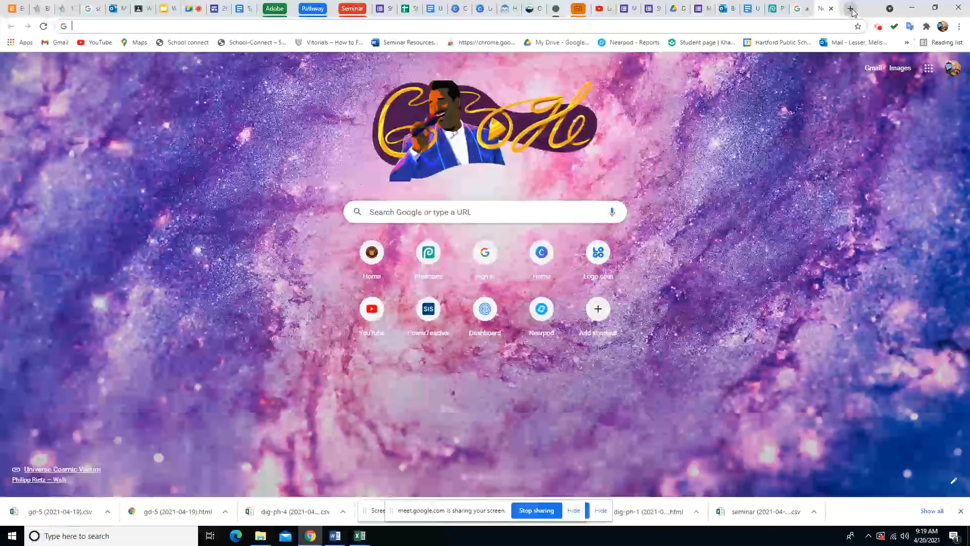
text(lorem ipsum)
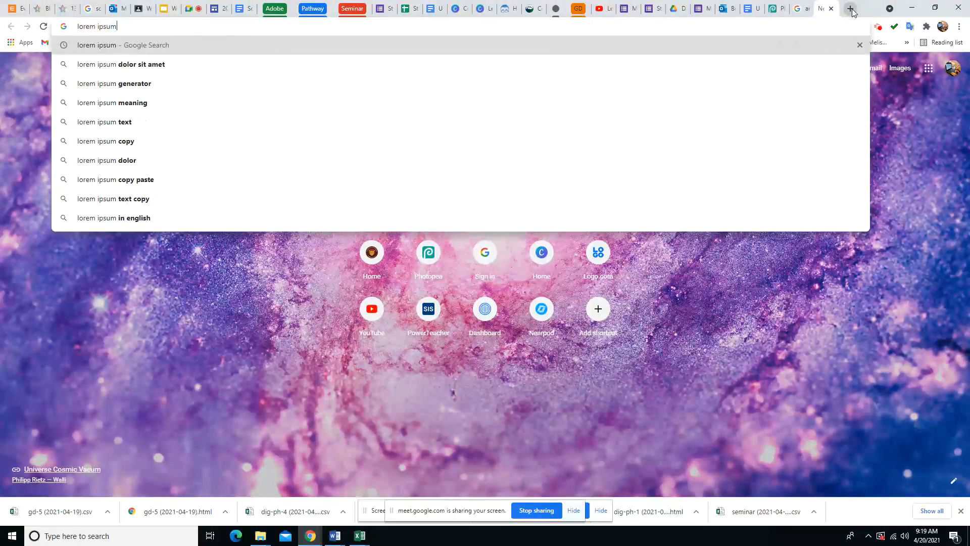
key(Return)
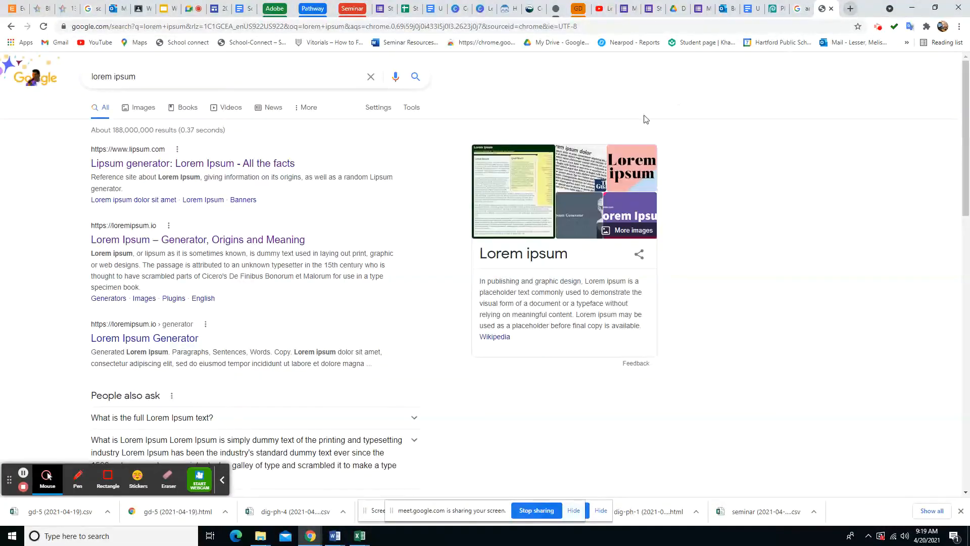
click(194, 165)
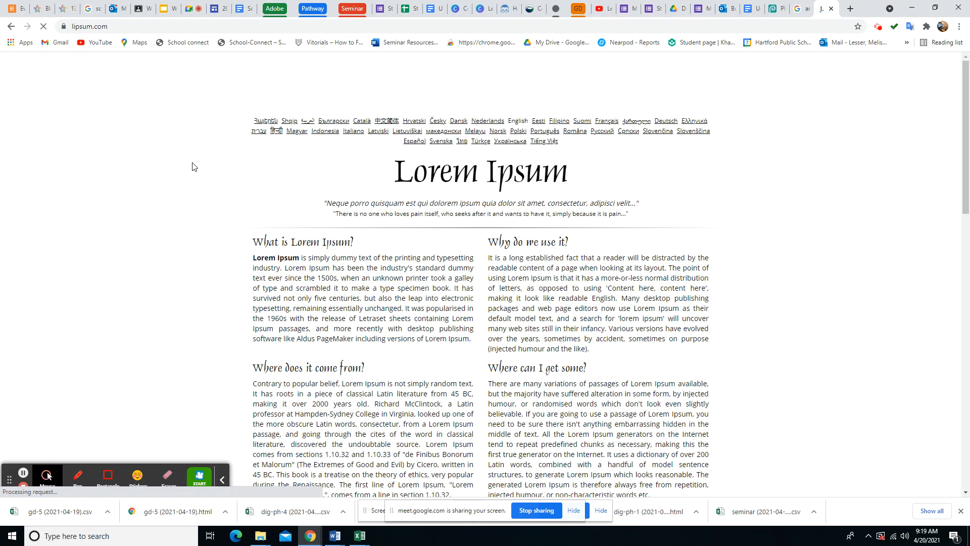
click(11, 27)
click(180, 246)
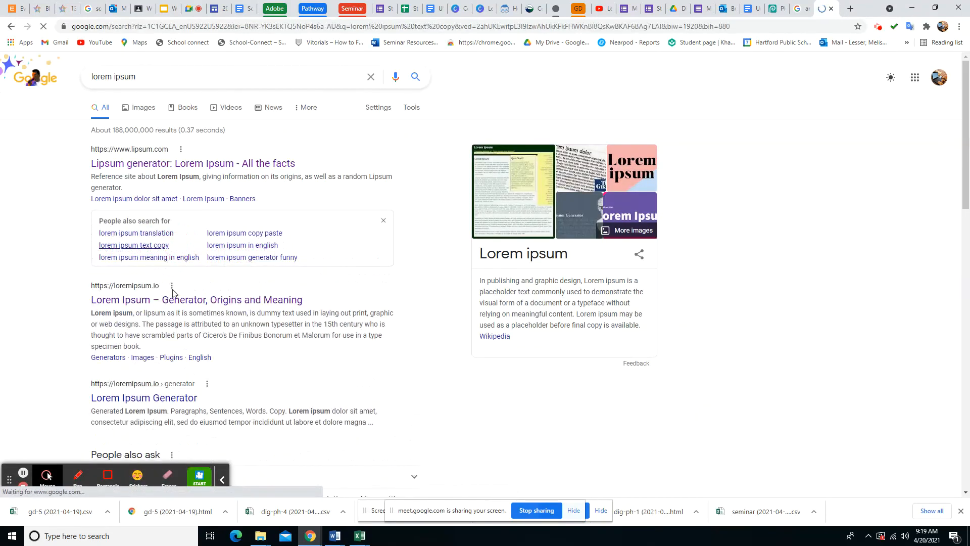
click(11, 26)
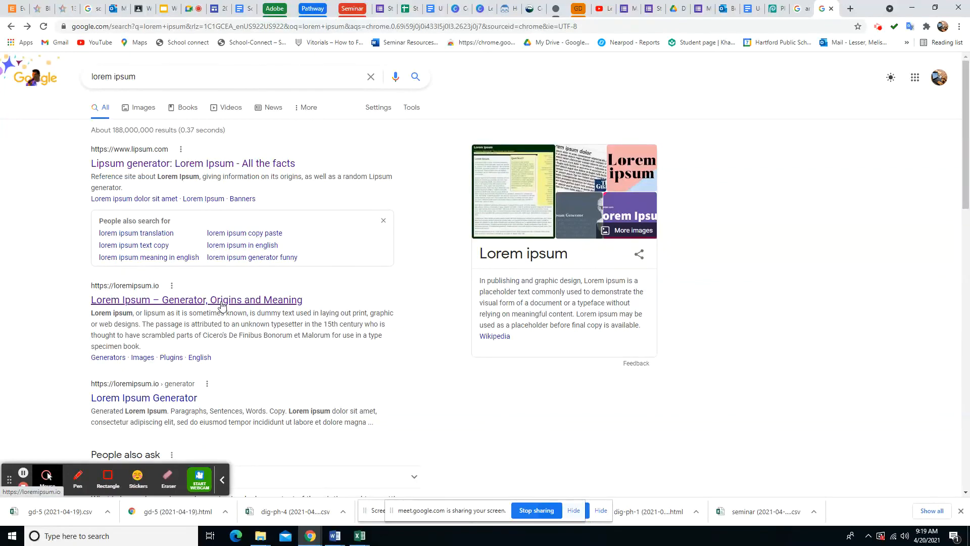
click(221, 302)
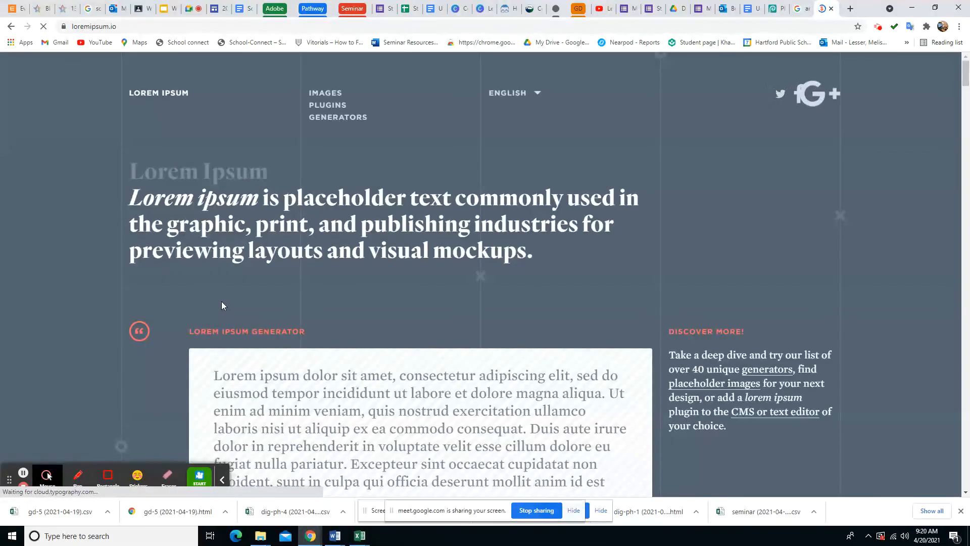
Copy the whole sample Lorem ipsum paragraph shown in the generator.
scroll(221, 305, down, 3)
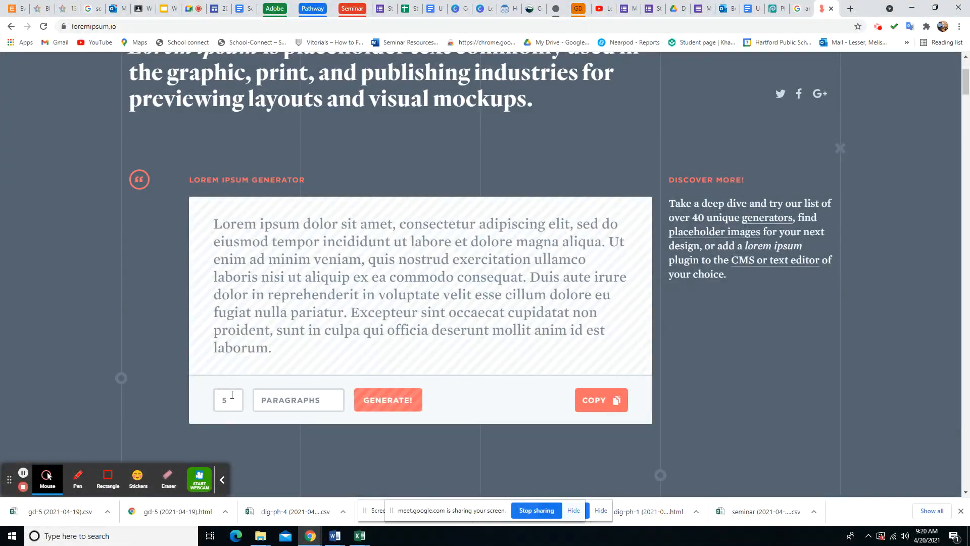
drag(215, 223, 294, 347)
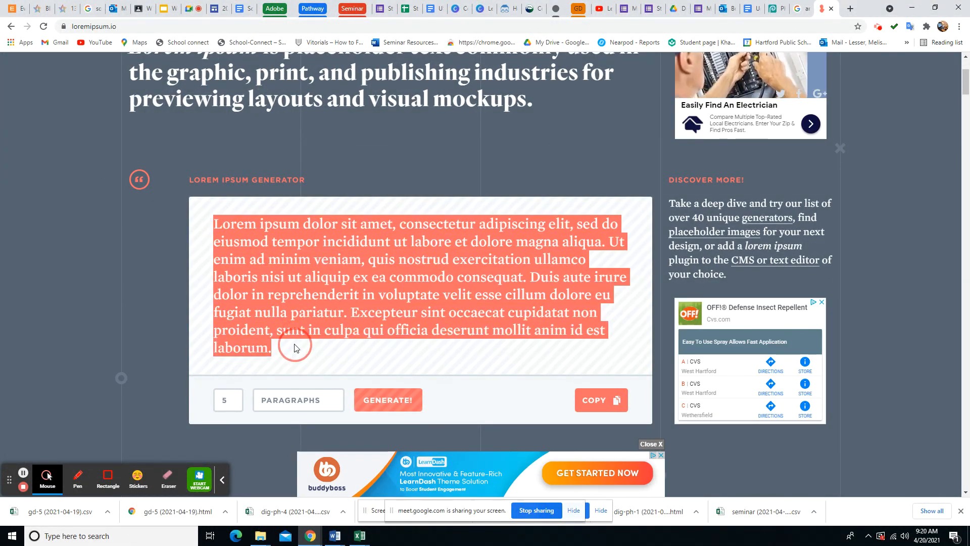
right_click(295, 348)
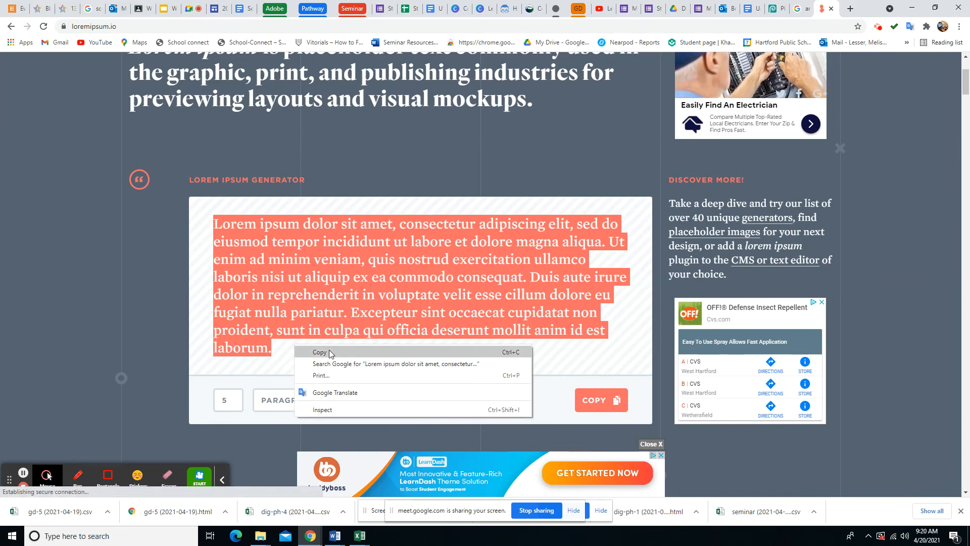
click(329, 351)
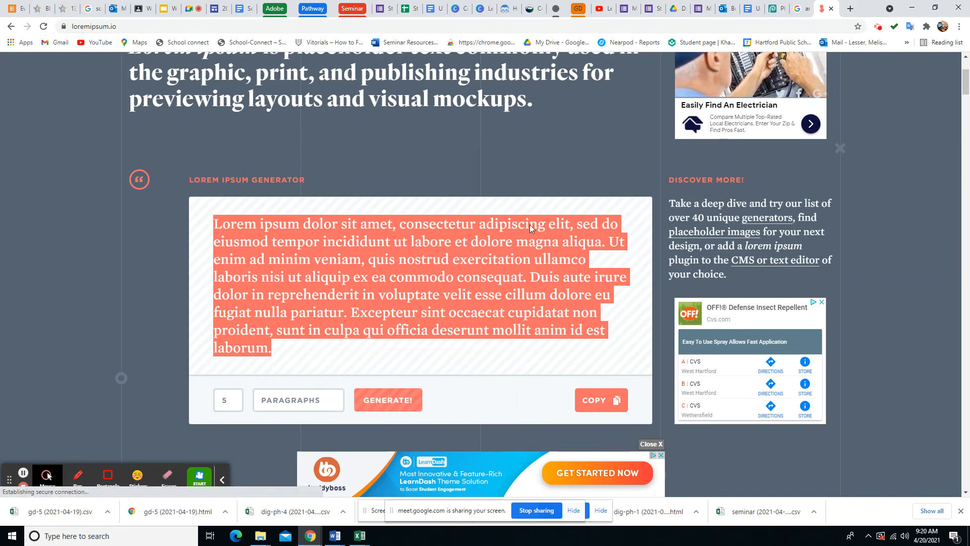
Return to Photopea and try to paste the copied paragraph into the empty intro text box below the byline.
click(776, 9)
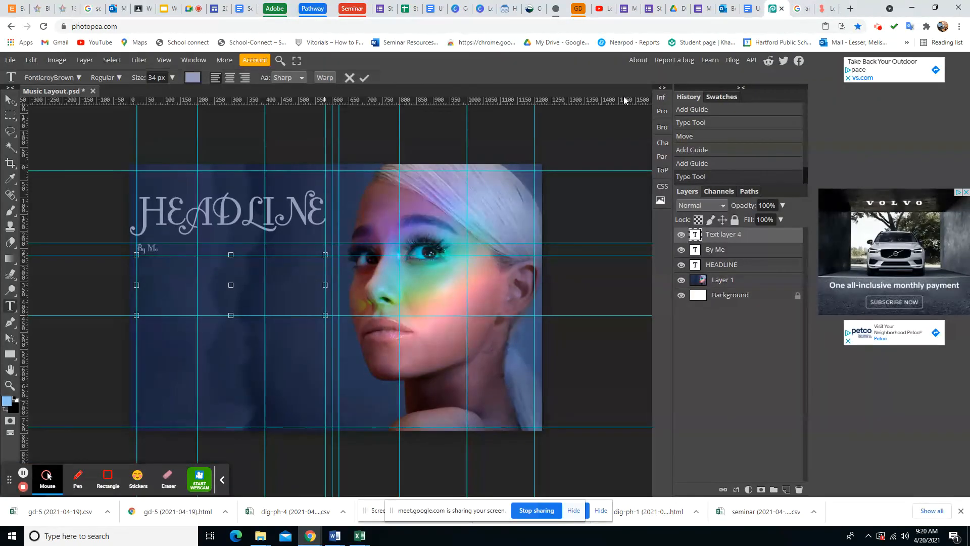
click(144, 262)
click(143, 262)
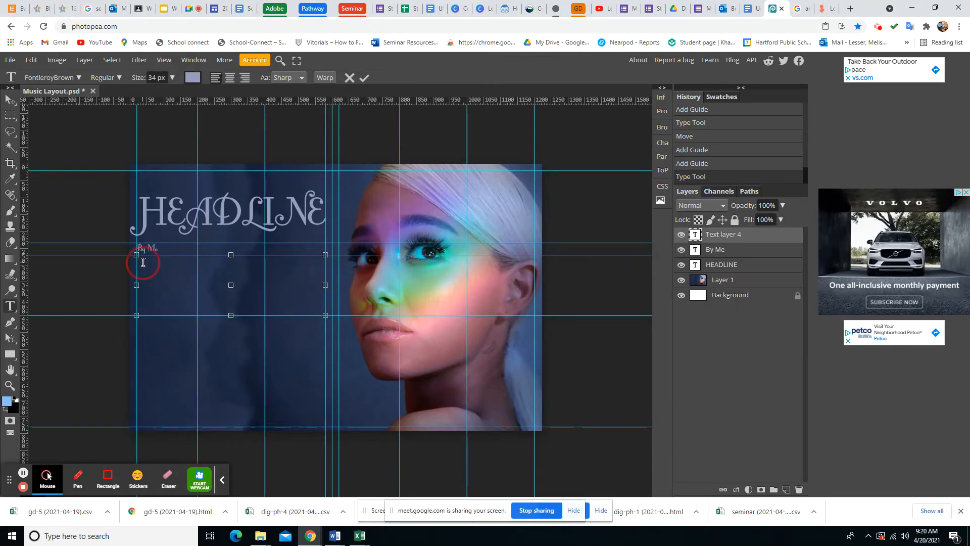
click(28, 63)
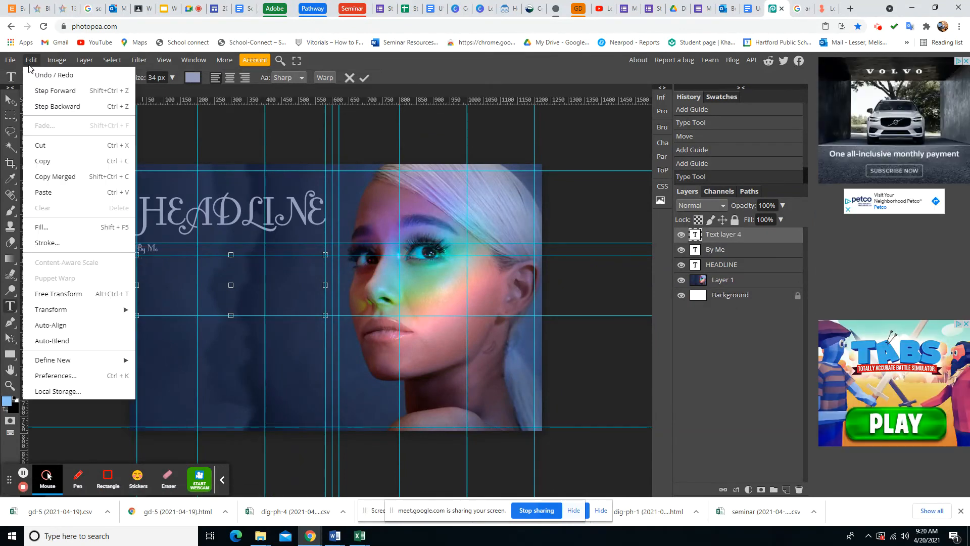
click(52, 192)
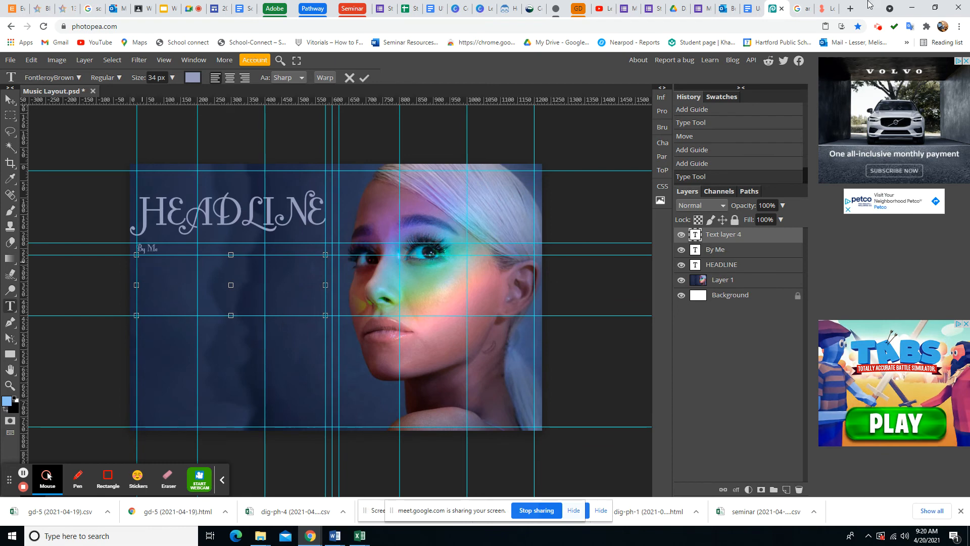
Go back to loremipsum.io, reselect the complete sample paragraph from end to start and copy it again.
click(822, 11)
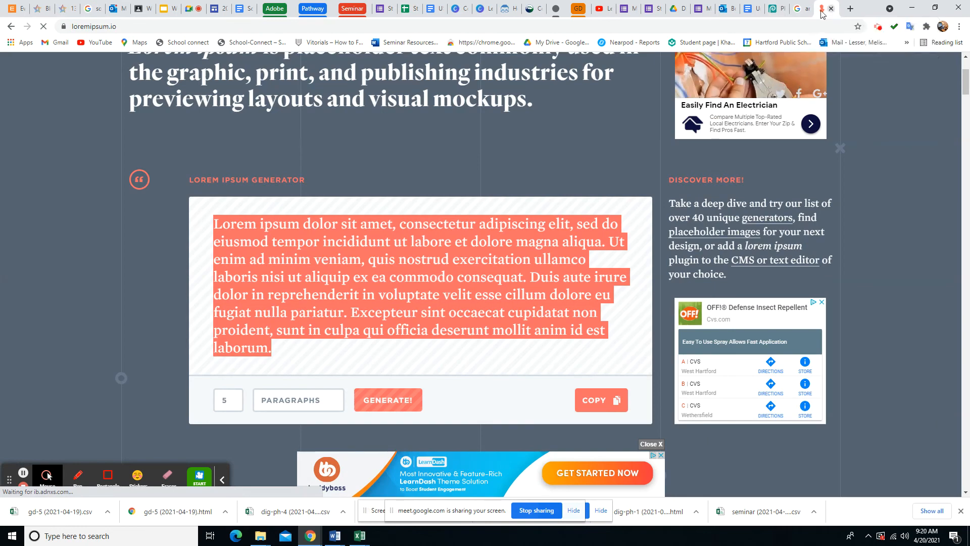
click(275, 351)
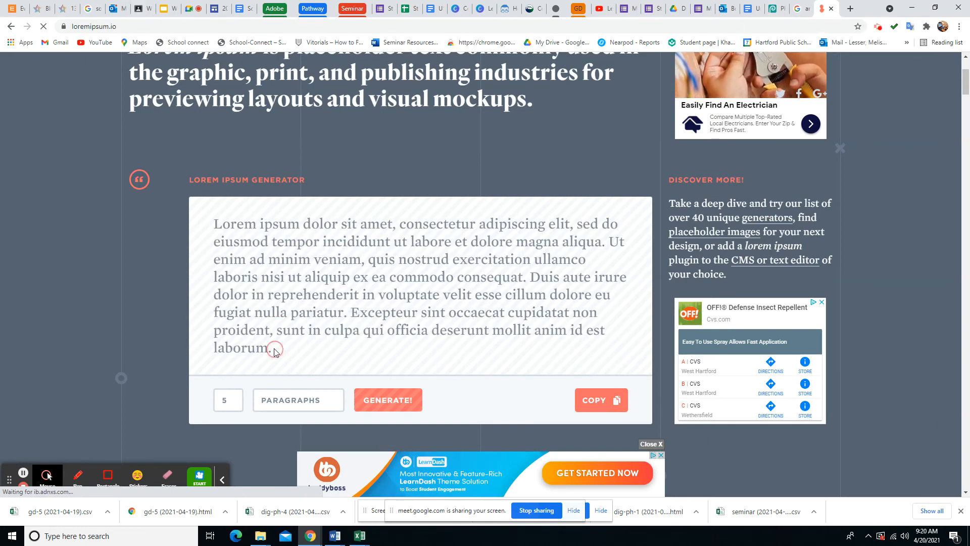
drag(276, 352, 210, 229)
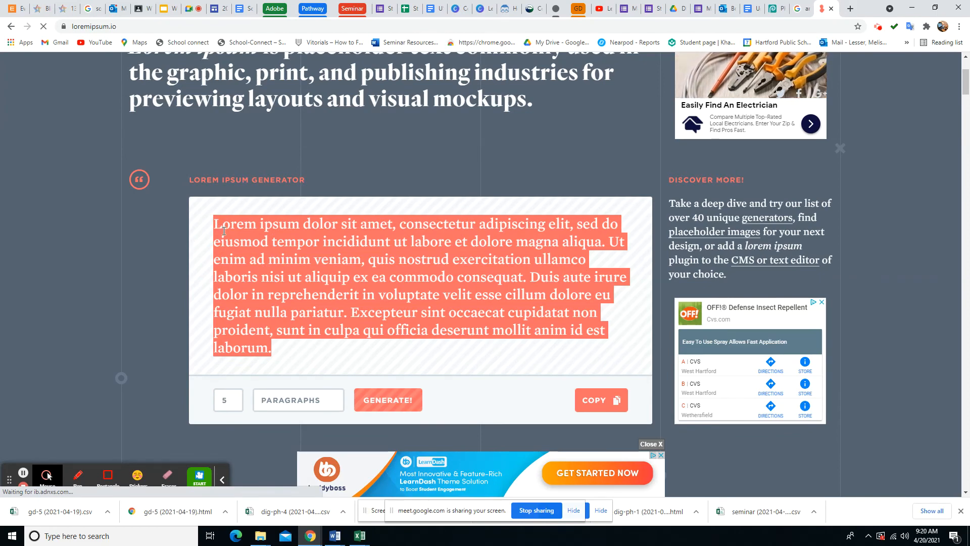
right_click(224, 232)
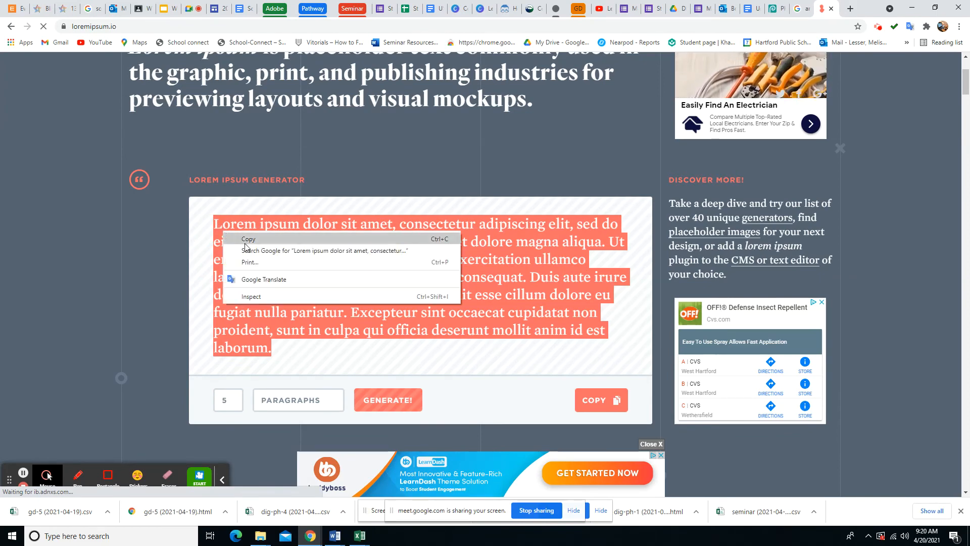
click(247, 241)
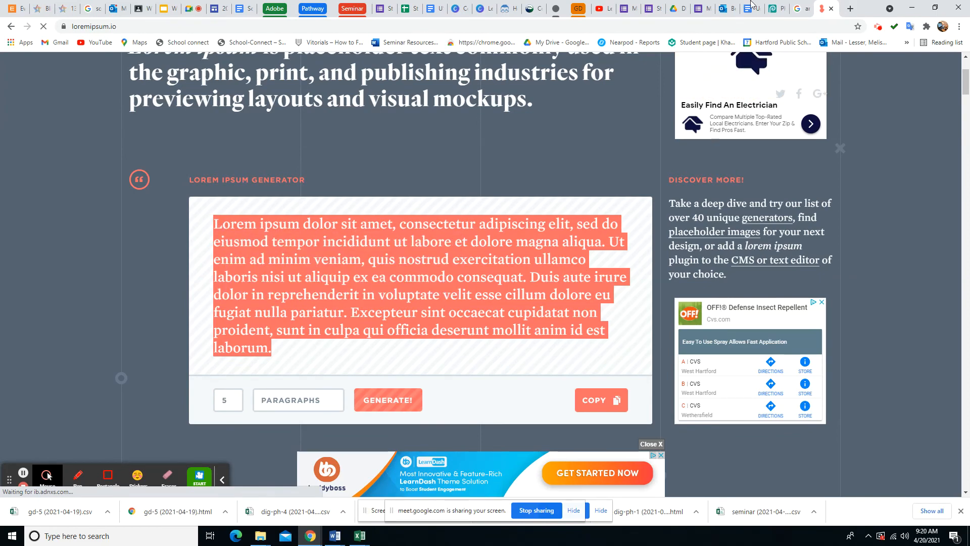
Switch back to Photopea and try again to paste the recopied Lorem ipsum paragraph into the intro text box.
click(777, 8)
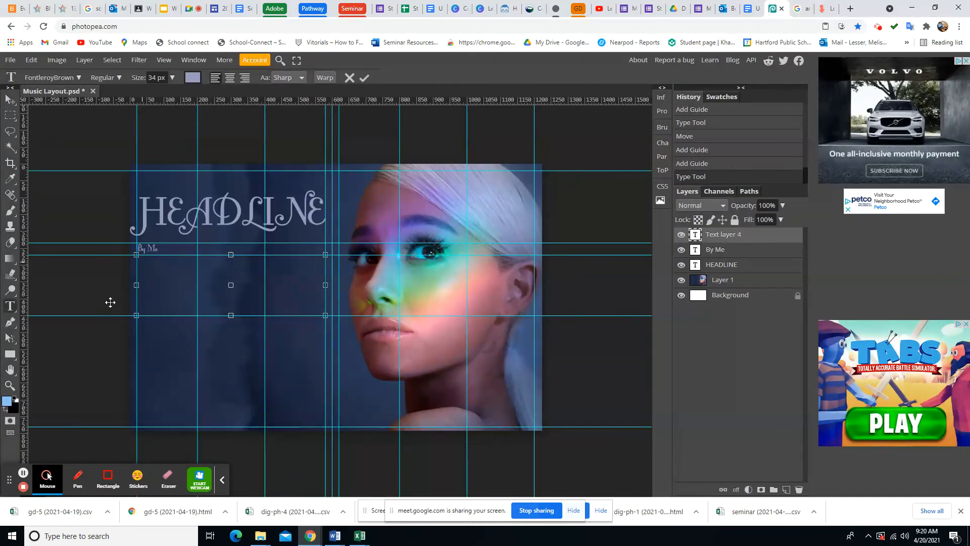
click(141, 263)
click(29, 58)
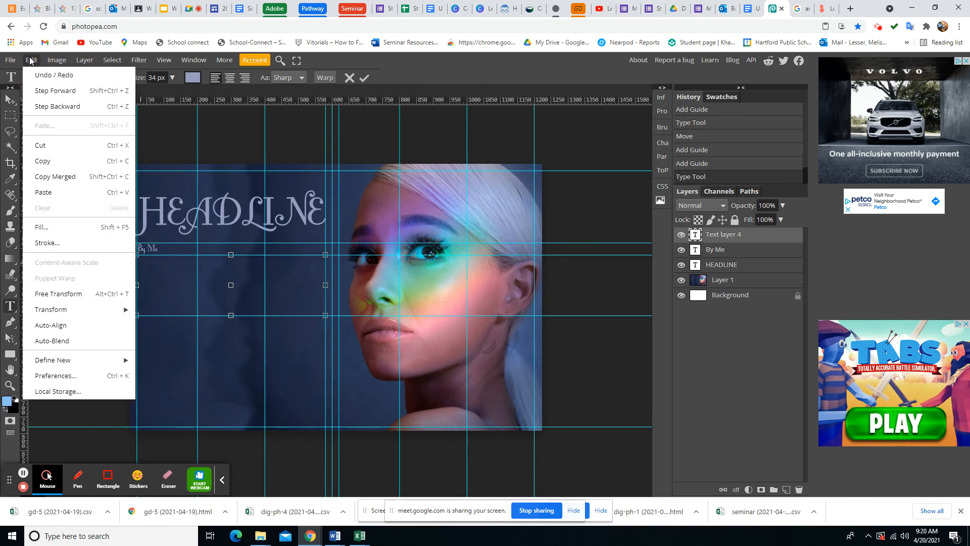
click(58, 192)
click(158, 270)
click(296, 302)
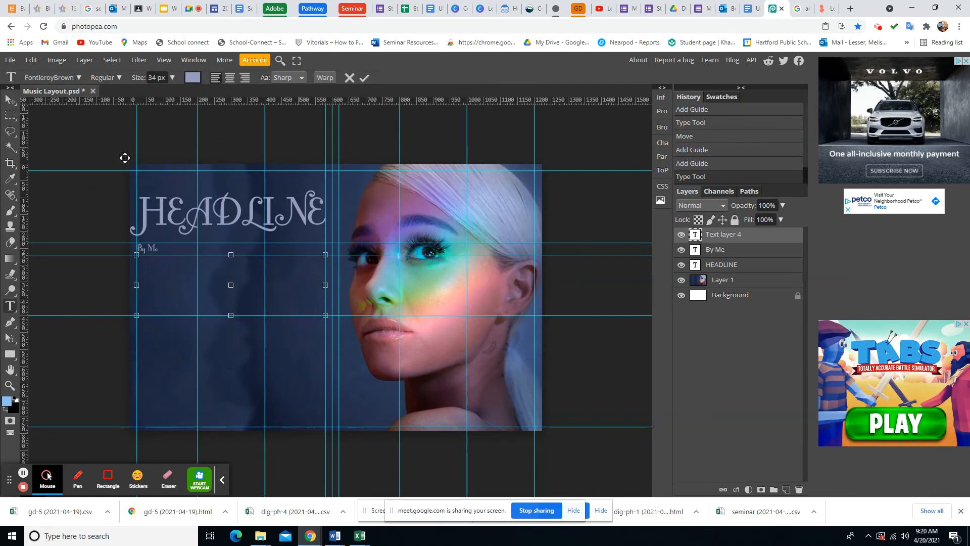
Set the intro text's font to Fira Sans and its size to 11 px.
click(78, 79)
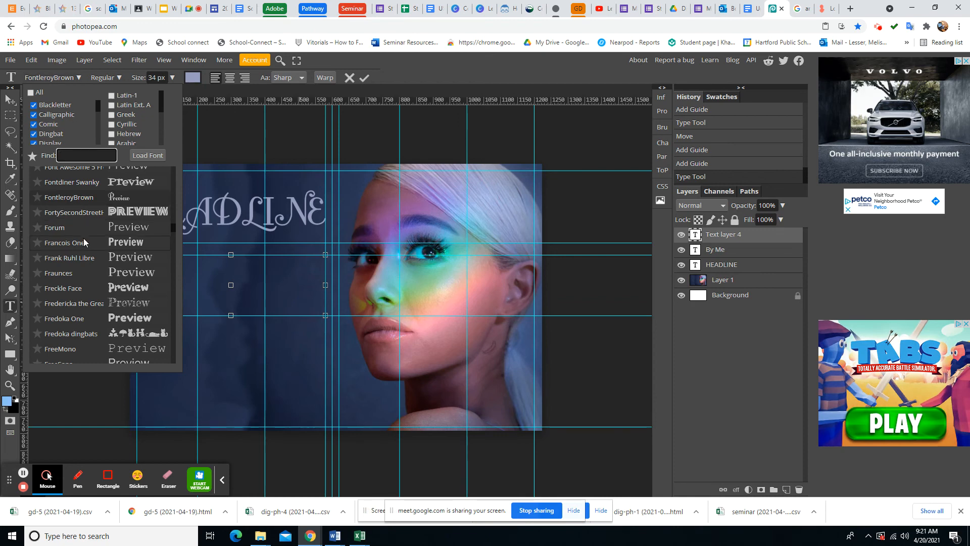
scroll(84, 241, up, 2)
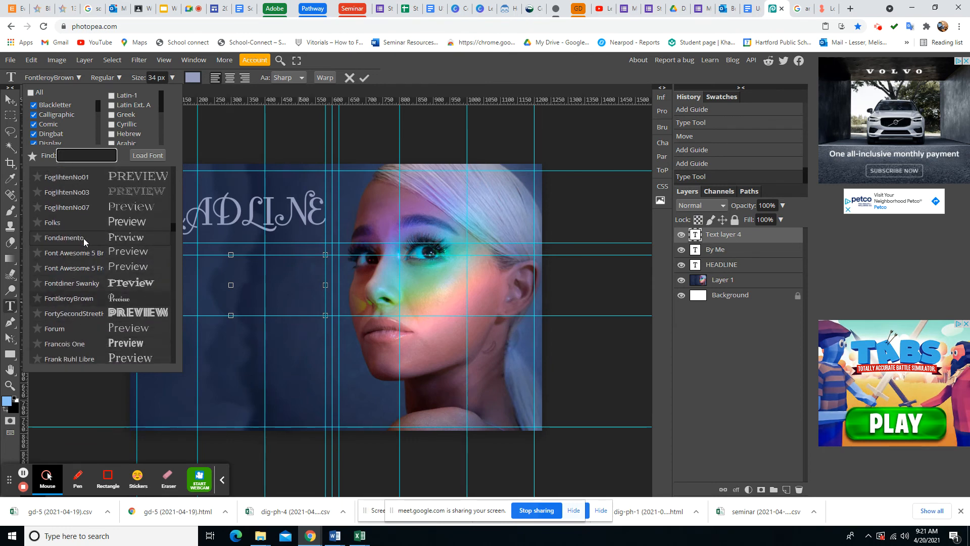
scroll(83, 238, up, 4)
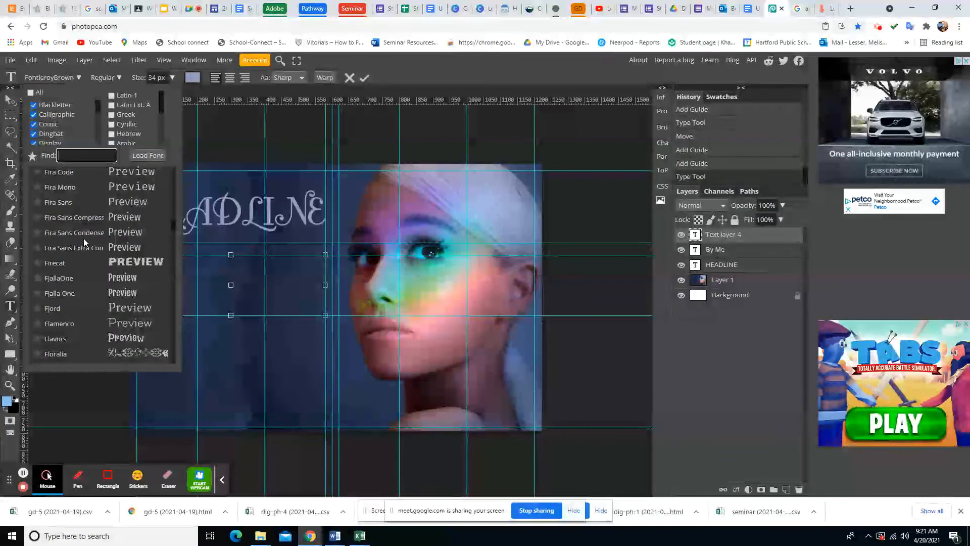
click(126, 204)
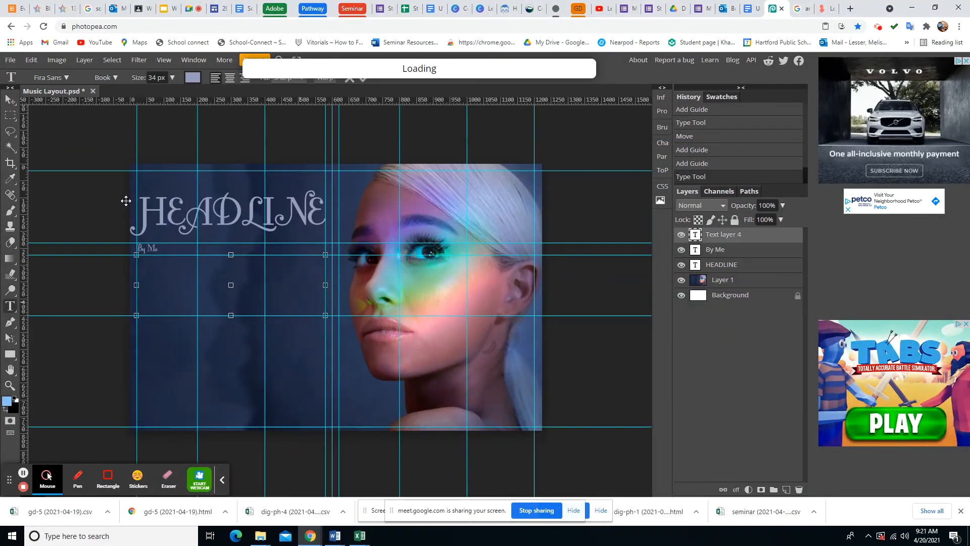
drag(171, 75, 150, 90)
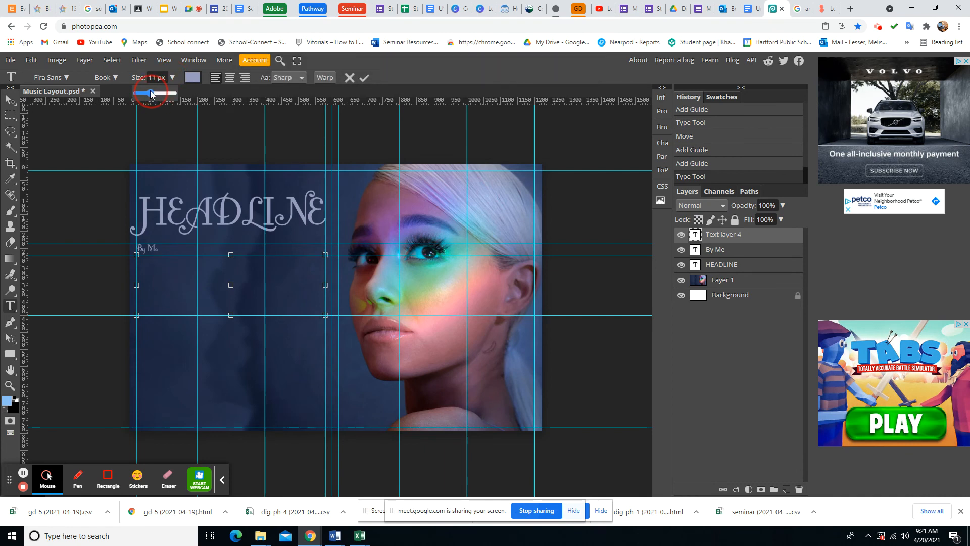
Try to paste the Lorem ipsum paragraph into the intro box using the Fira Sans 11 px formatting.
click(143, 264)
click(31, 61)
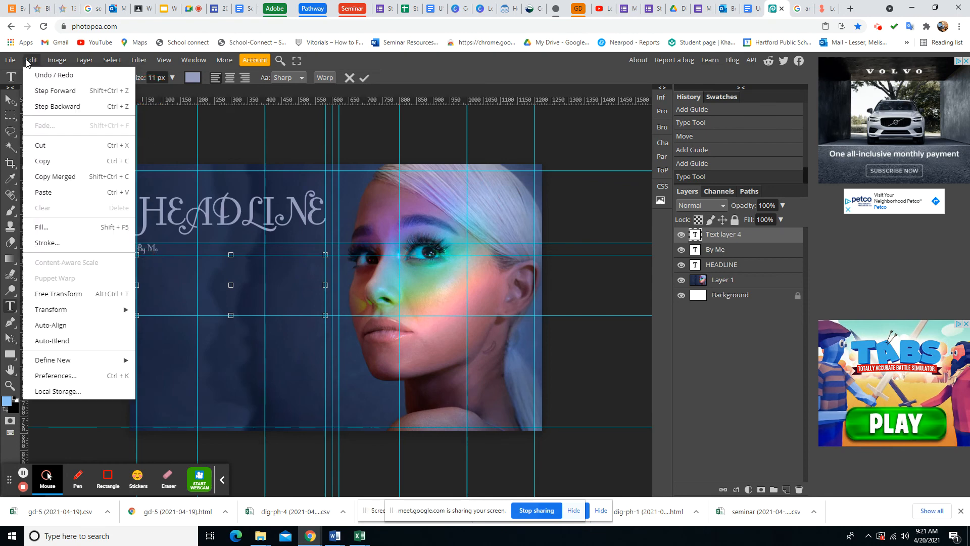
click(63, 193)
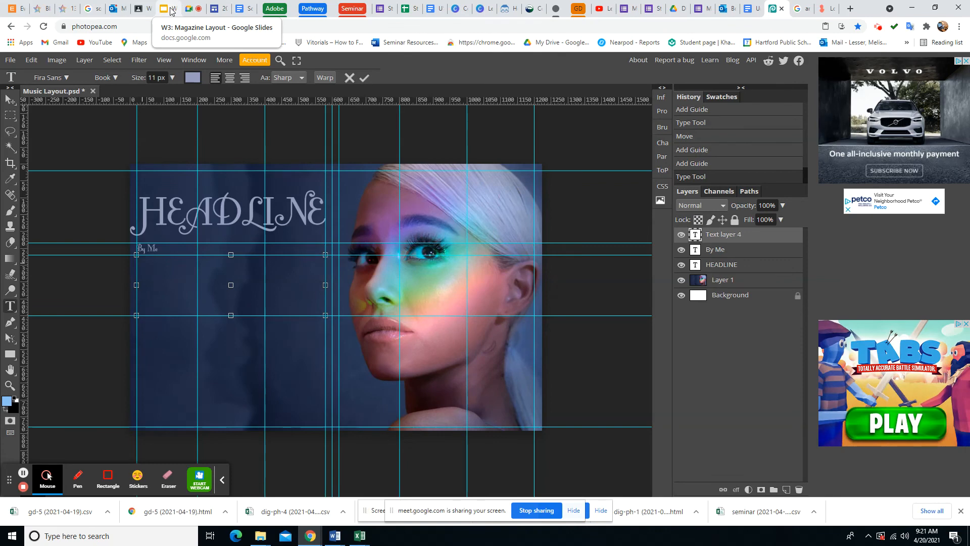
Check the project requirements in the W3: Magazine Layout slides and return to the Photopea document.
click(170, 10)
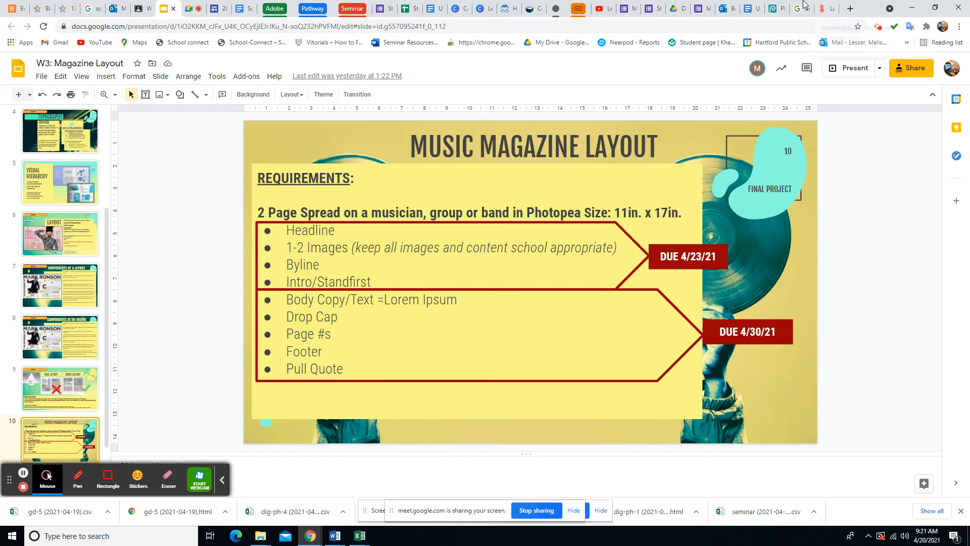
click(773, 8)
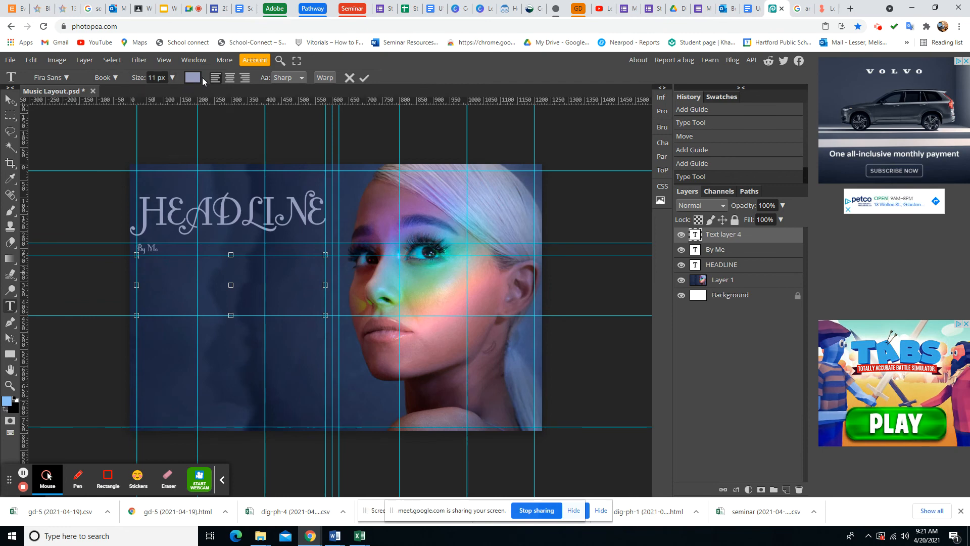
Add a new text line just below the byline with the placeholder intro text "SDGERGGEFBEDBERg".
click(726, 251)
click(145, 263)
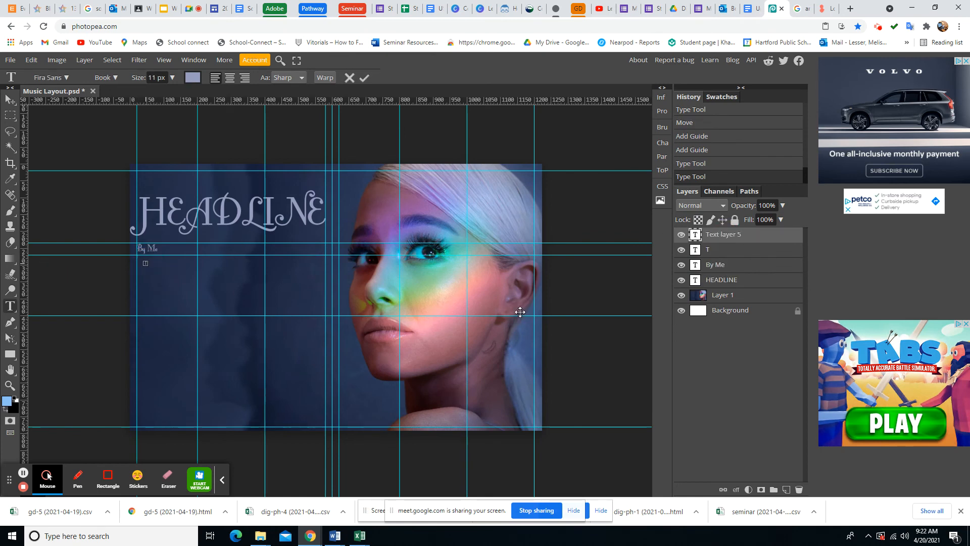
text(dfgdfgdfg)
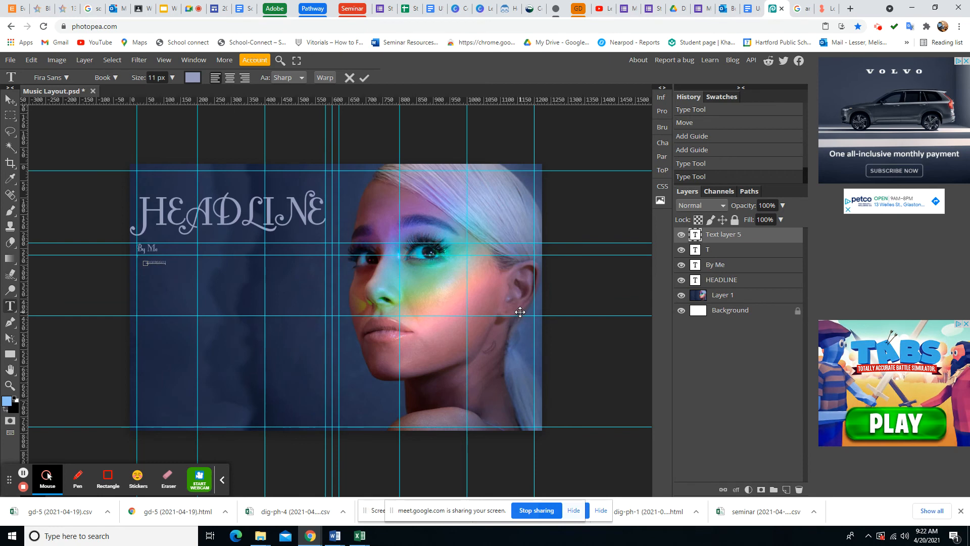
text(dfgdfg)
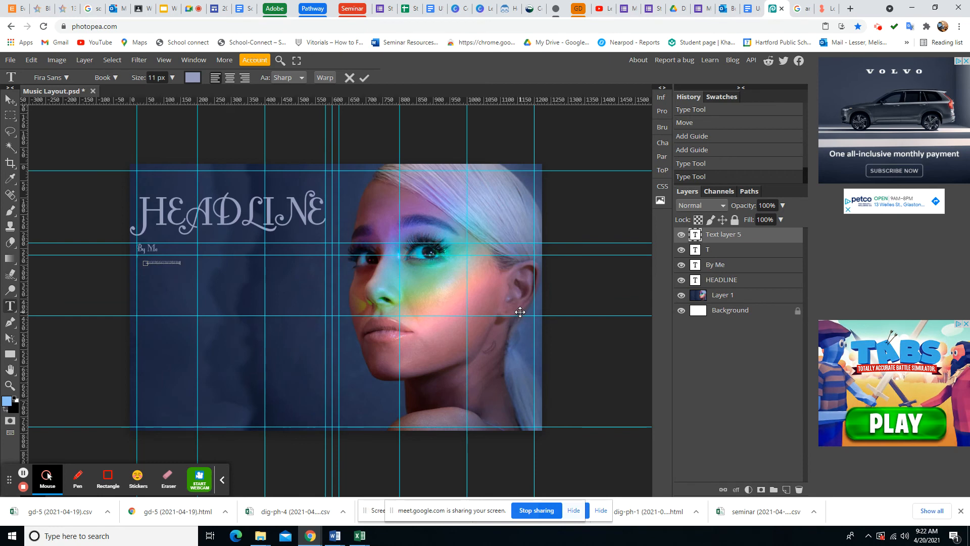
Set the placeholder intro text's size to 43 px and move it against the left margin guide below the byline.
double_click(167, 262)
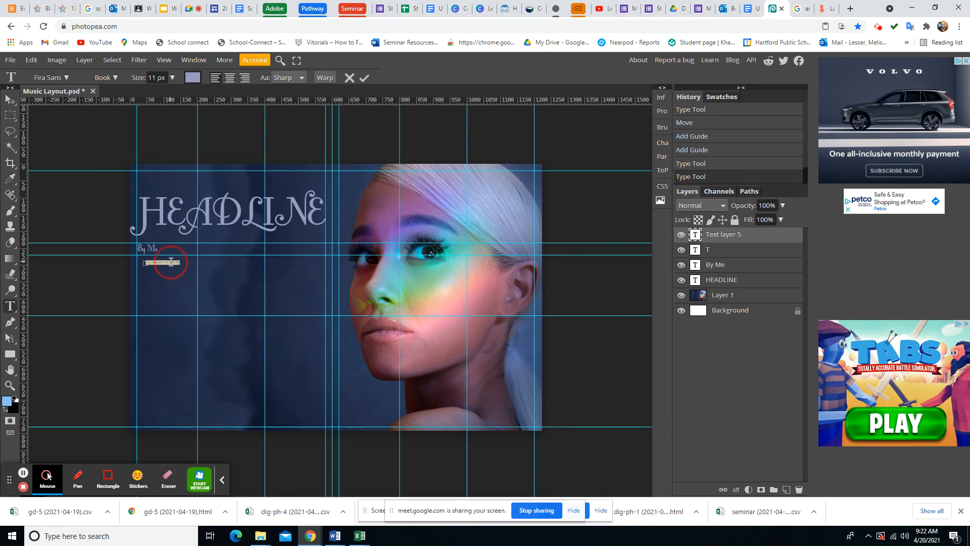
click(172, 77)
click(160, 93)
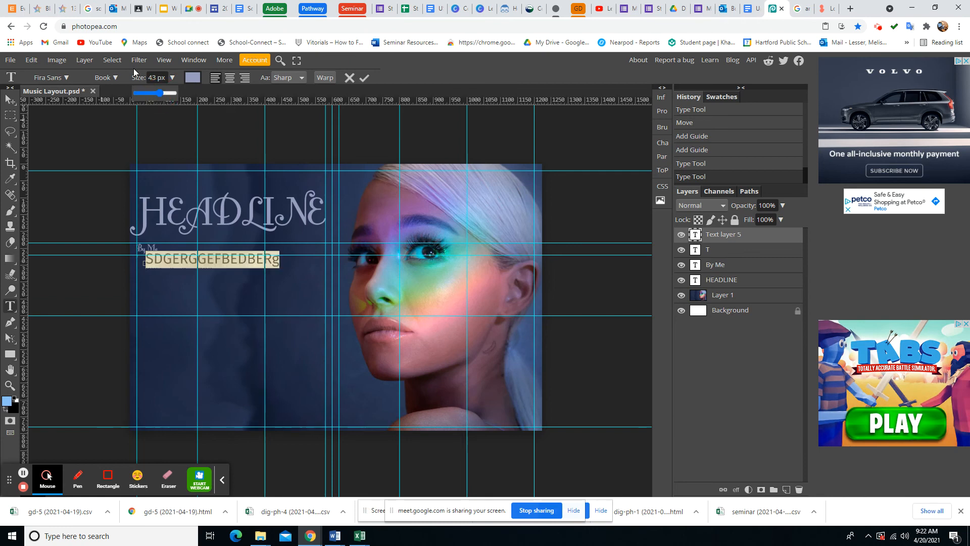
click(10, 99)
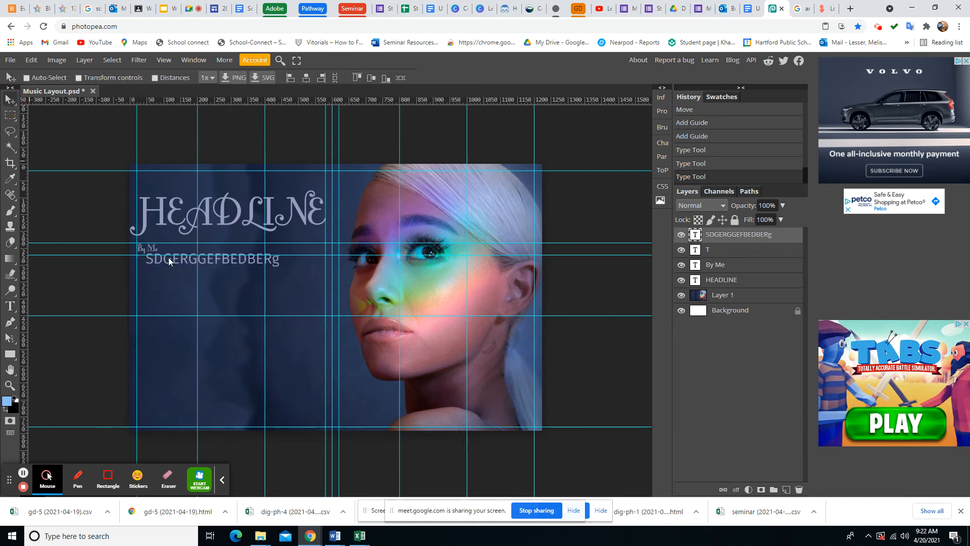
drag(168, 257, 160, 263)
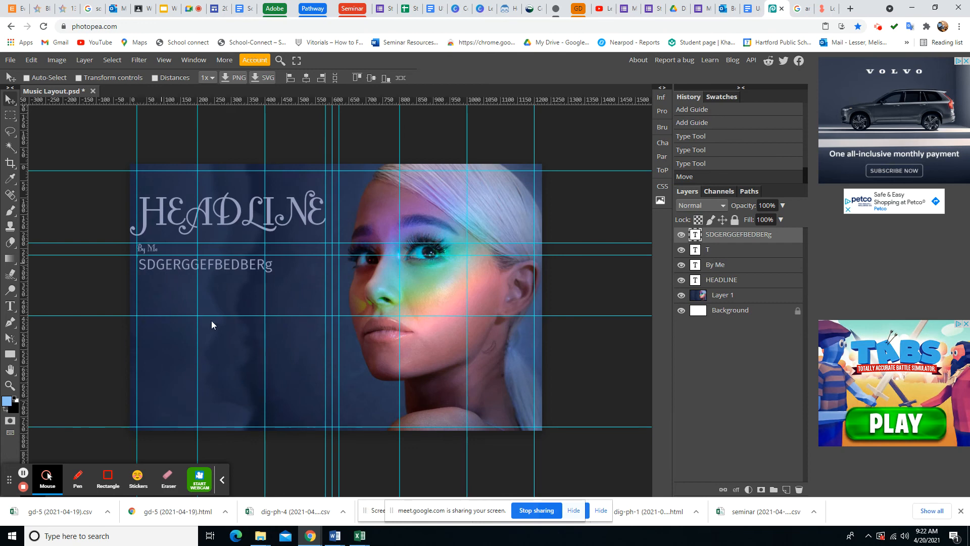
Save the magazine layout as a PSD and export it as a 1224 × 792 px JPG at 70% quality.
click(11, 61)
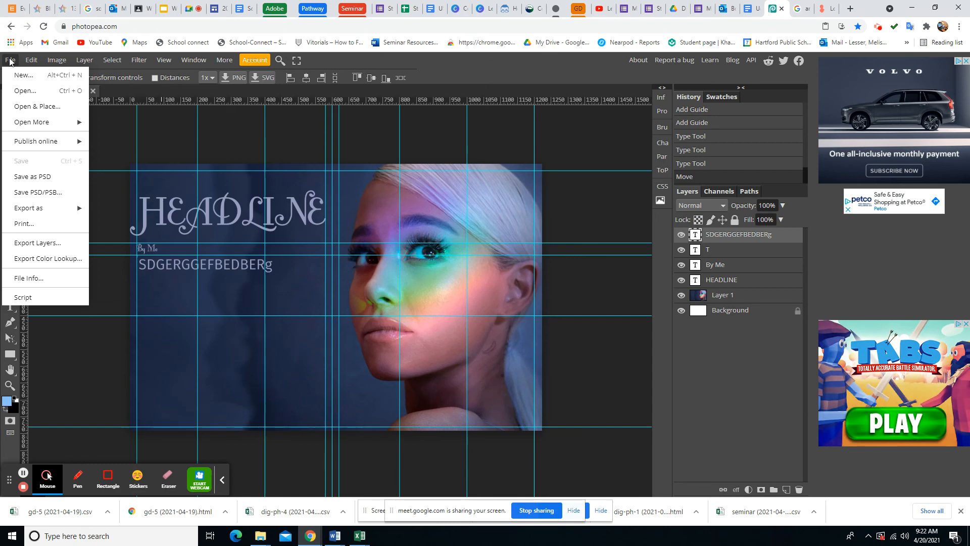
click(41, 180)
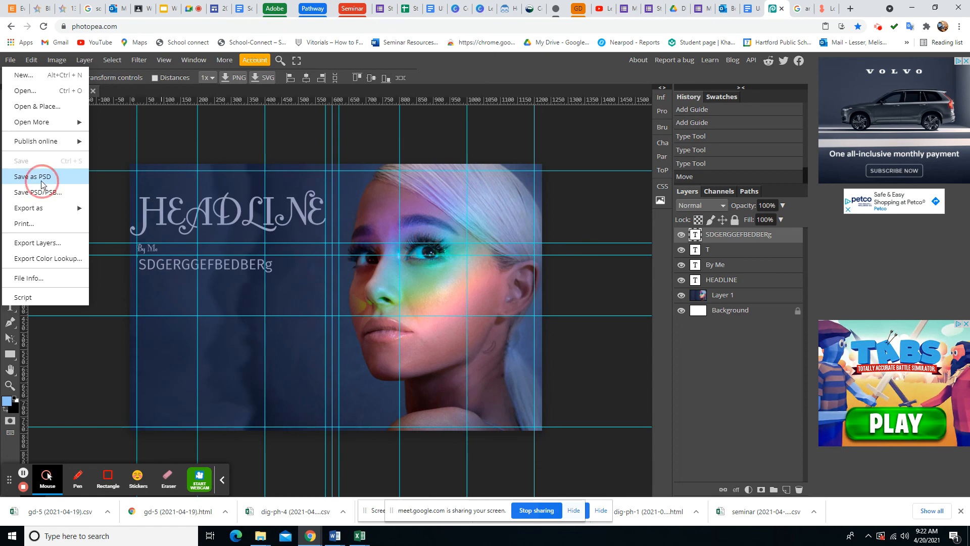
click(10, 60)
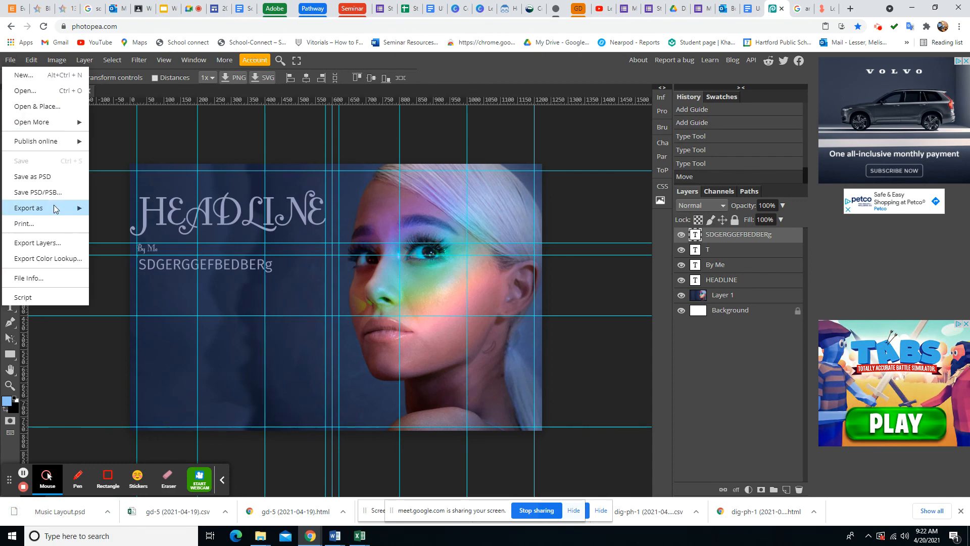
mouse_move(55, 208)
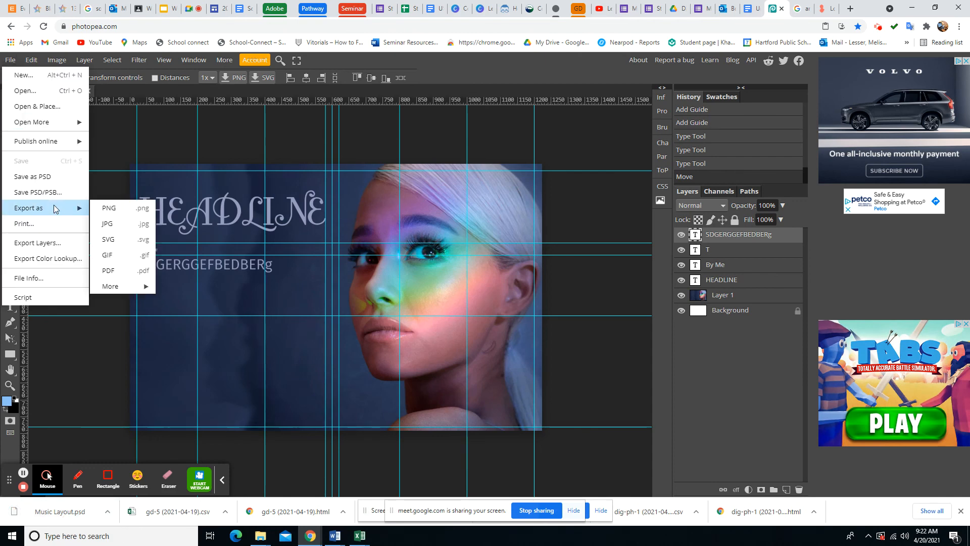
click(108, 223)
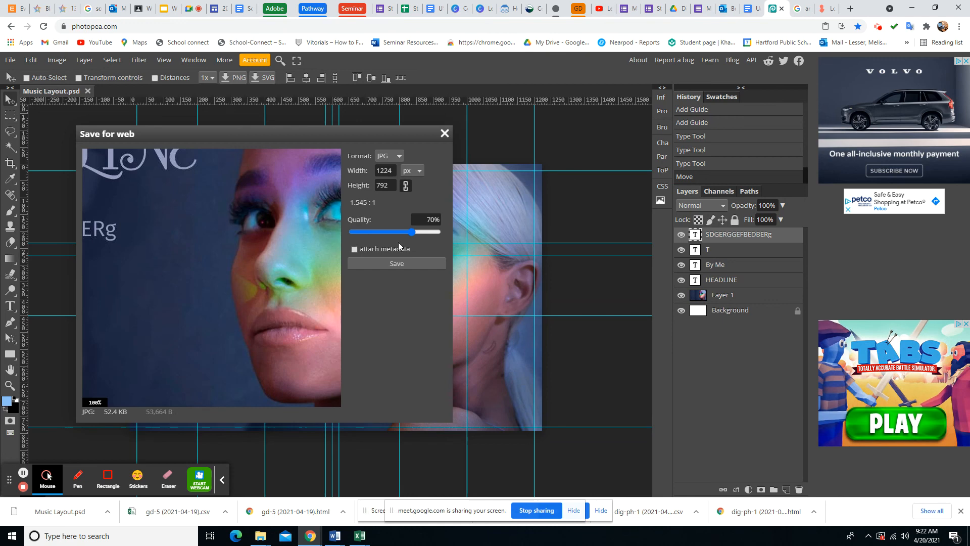
click(407, 262)
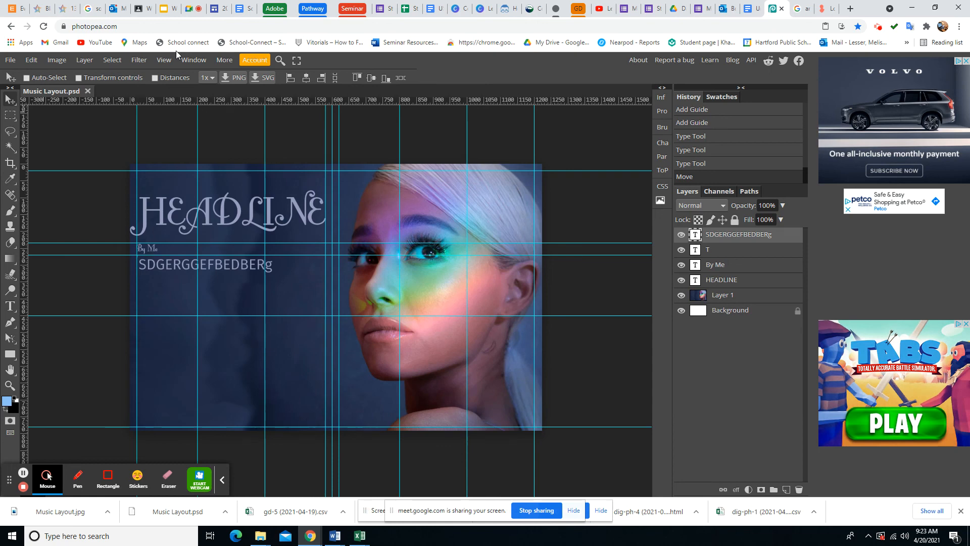
Switch to the Google Meet call, stop presenting the screen, and turn off the camera and microphone.
click(192, 9)
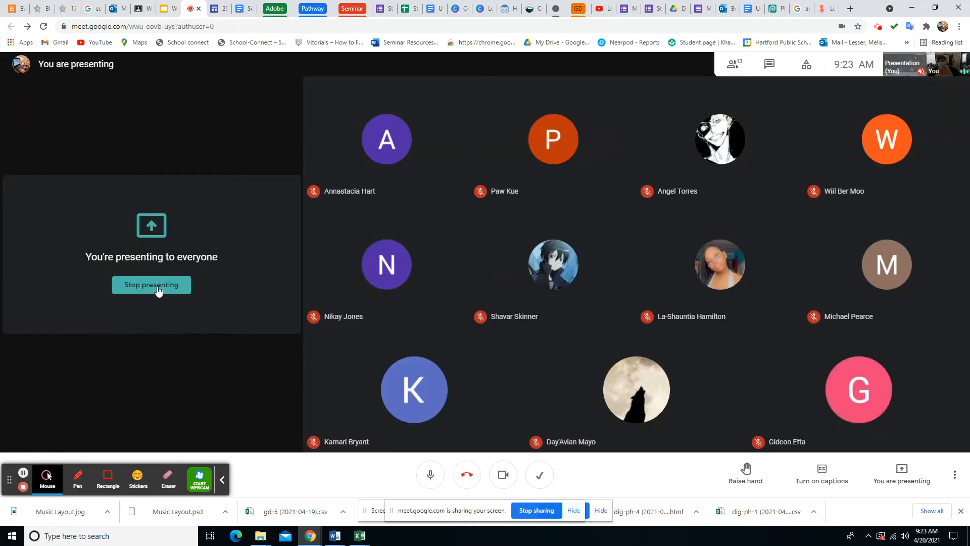
click(157, 289)
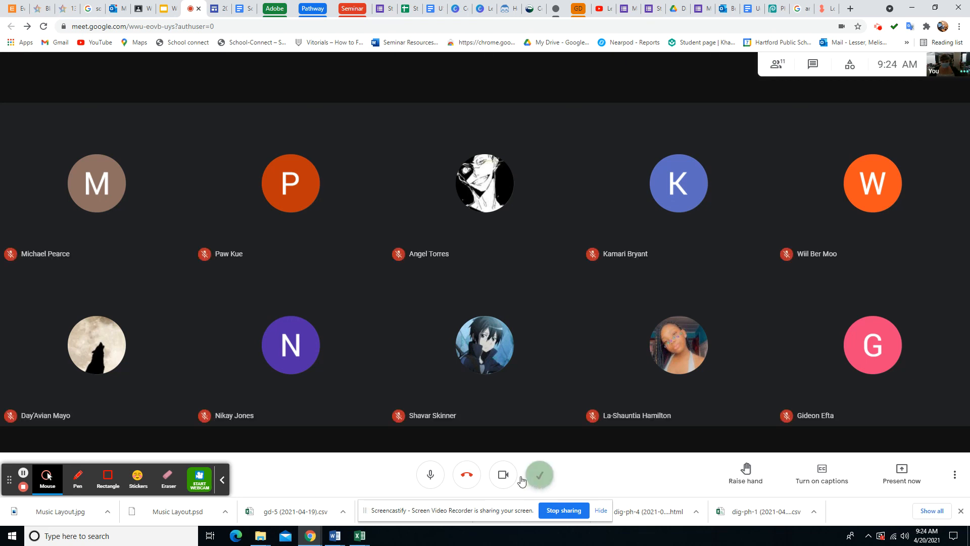
click(502, 473)
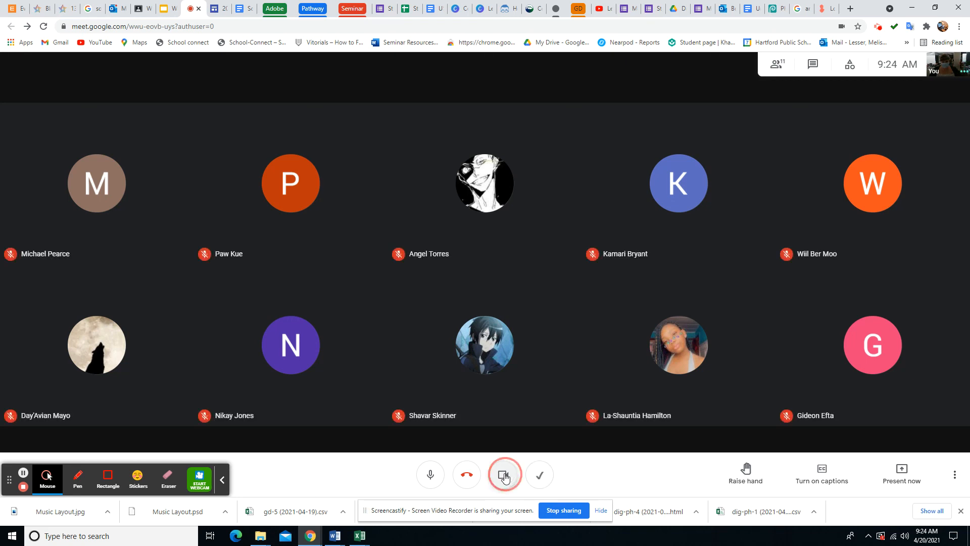
click(429, 476)
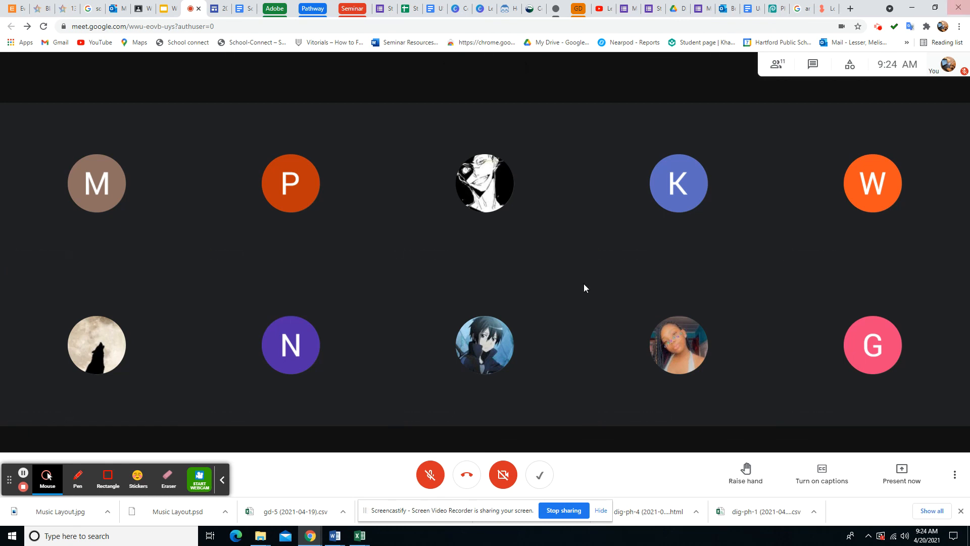